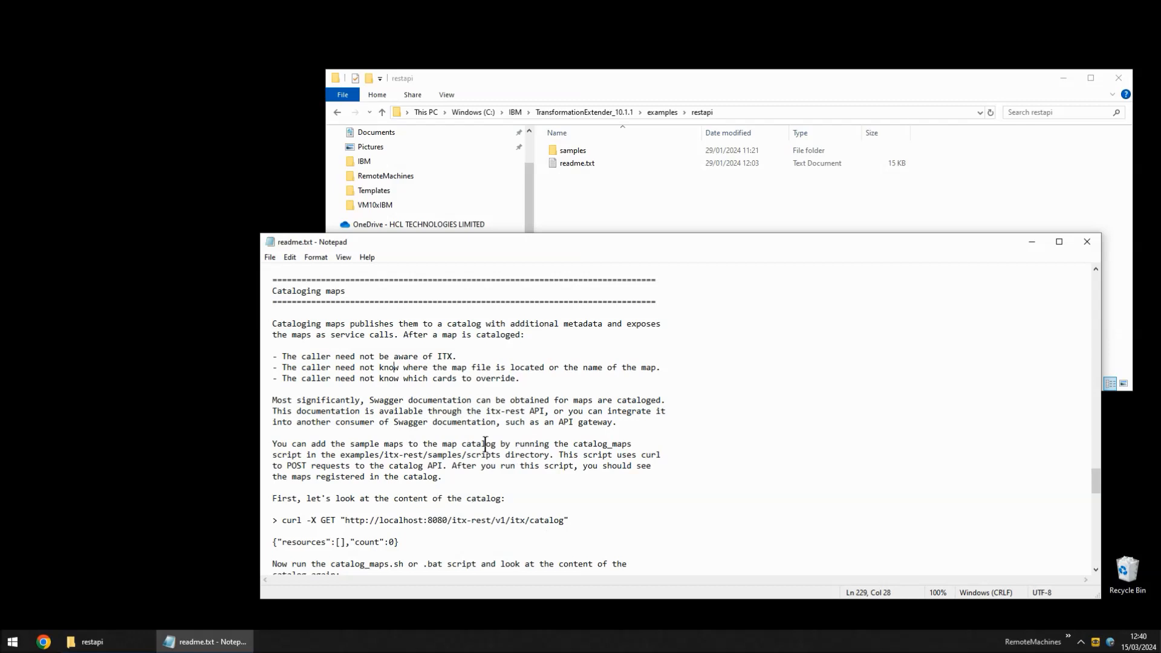
Step: Close the readme and look through the sample map files in the restapi samples\maps folder
click(1084, 247)
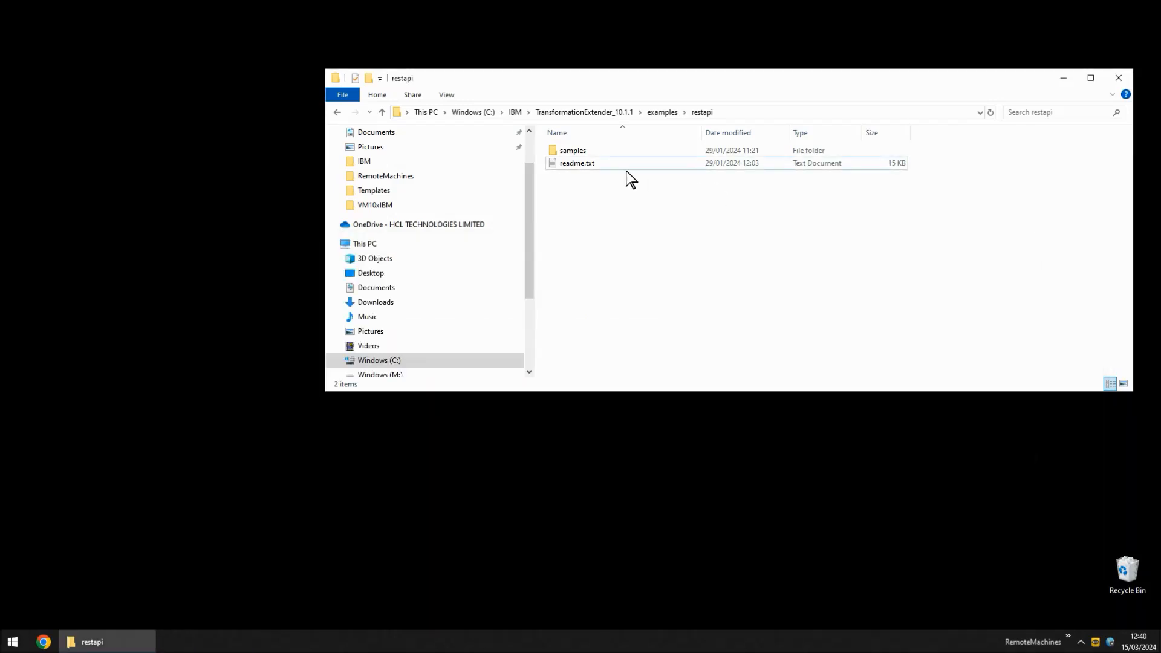
double_click(574, 151)
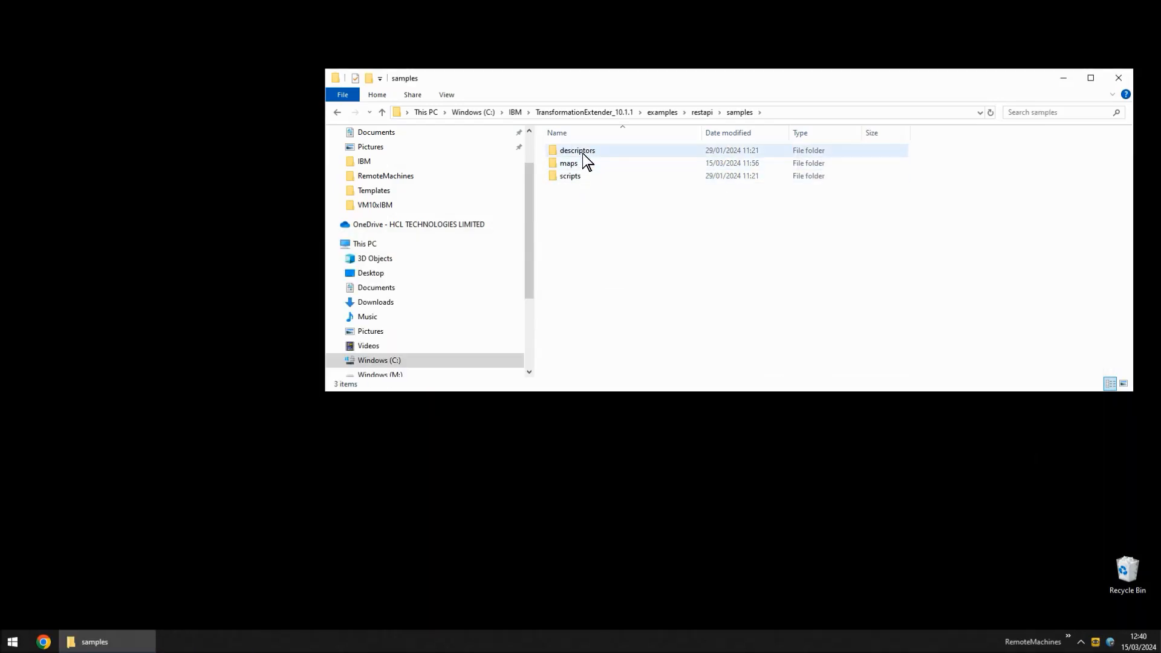
double_click(573, 163)
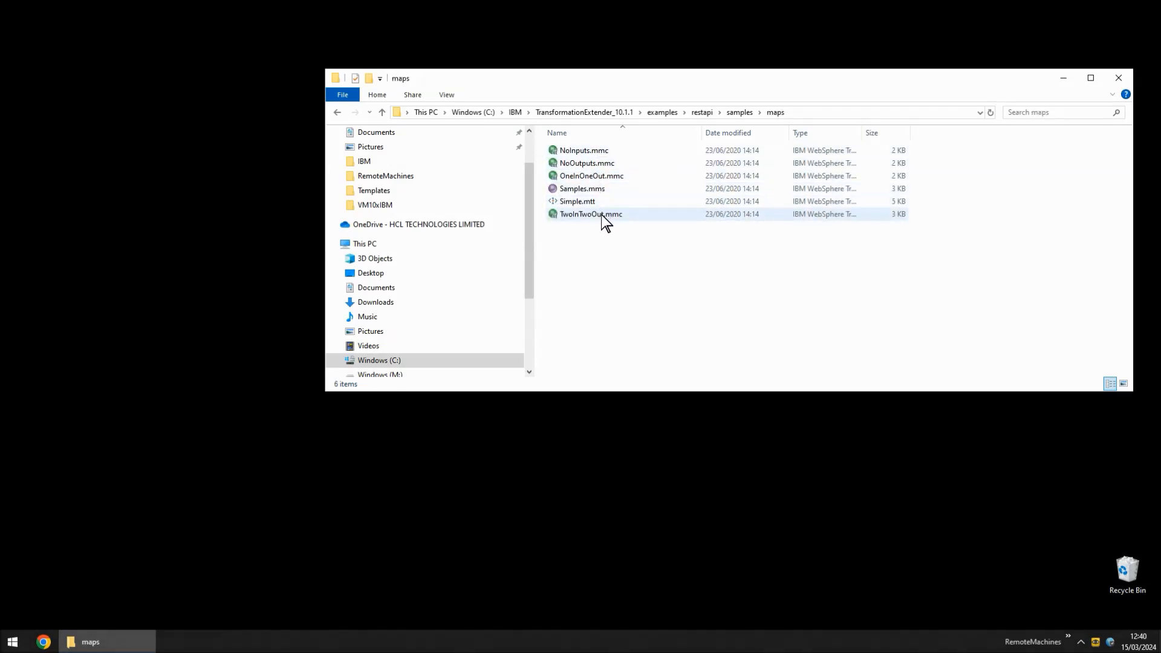
click(731, 111)
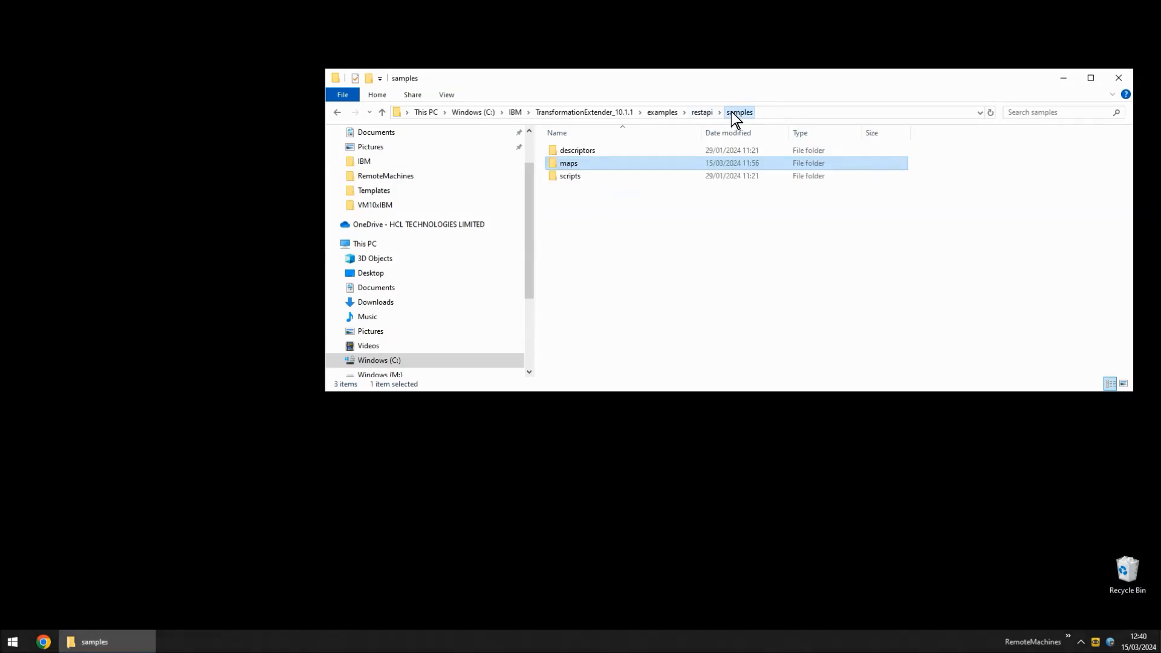
Step: Browse the descriptors and scripts sample folders, ending on 2in2out.json in the descriptors folder
double_click(585, 151)
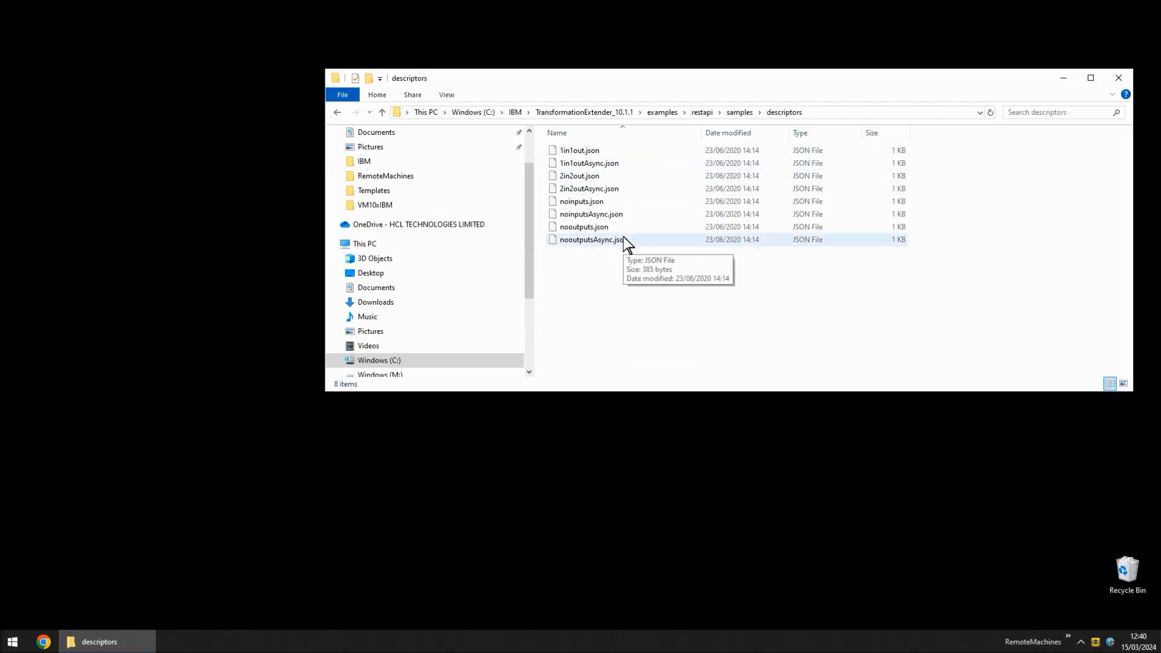
key(alt+Left)
key(Down)
key(Down)
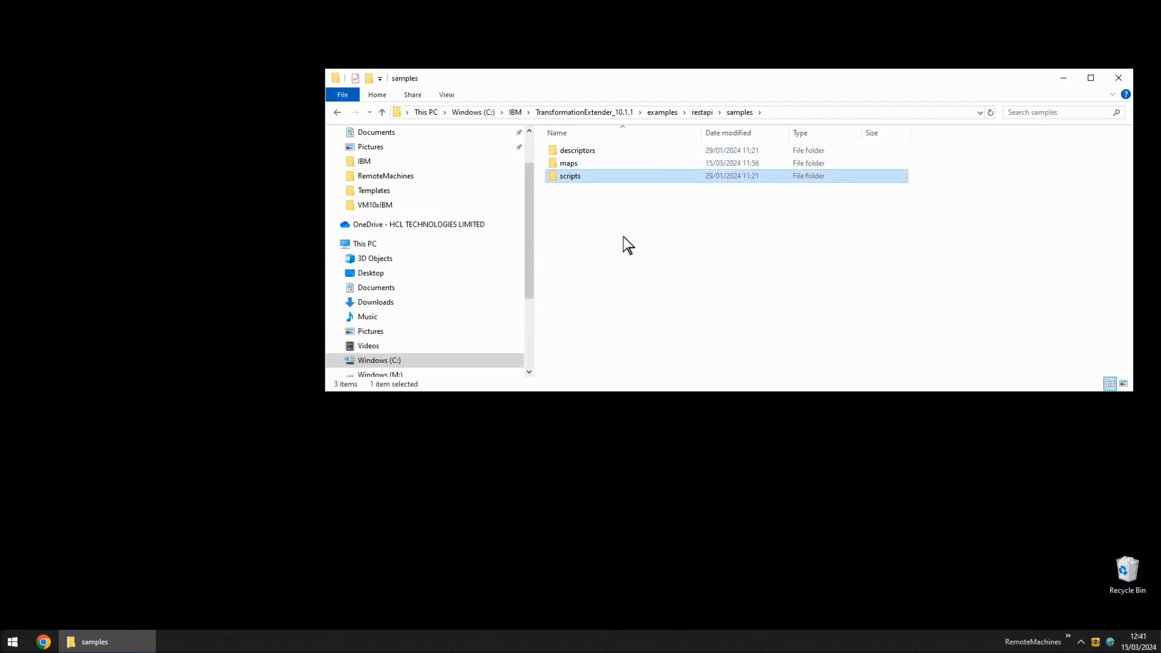
key(Return)
key(Down)
key(alt+Left)
key(Up)
key(Up)
key(Return)
key(Down)
key(Down)
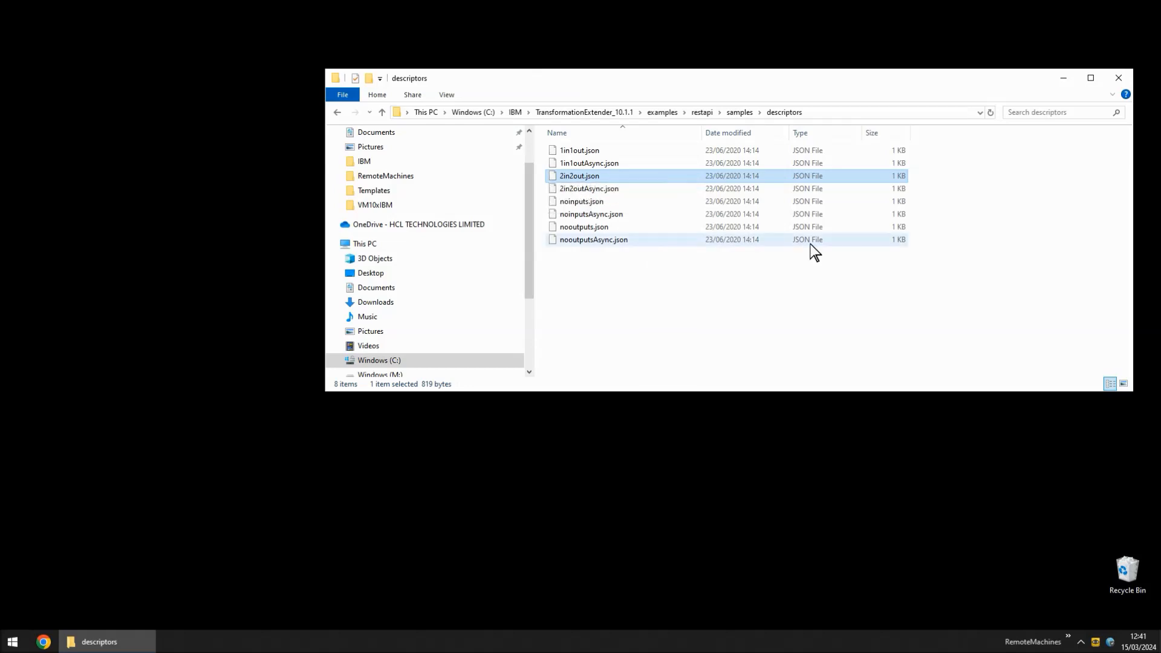
Step: Open the 2in2out.json descriptor in UltraEdit and enlarge its document window to show the whole file
right_click(586, 152)
click(588, 182)
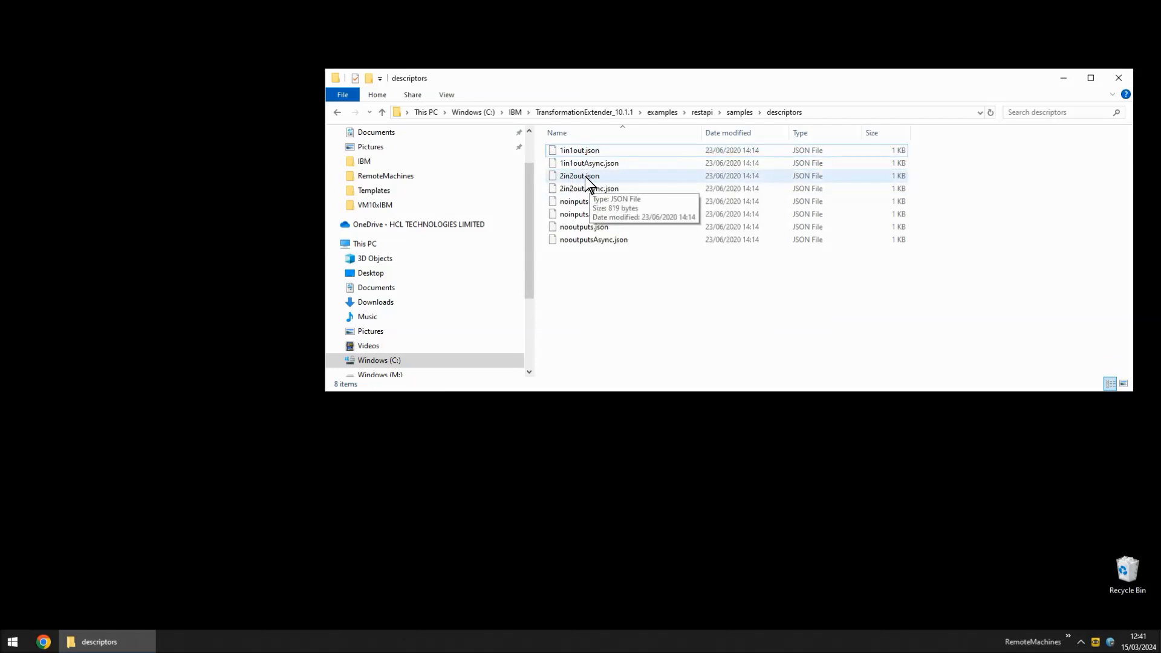
right_click(585, 176)
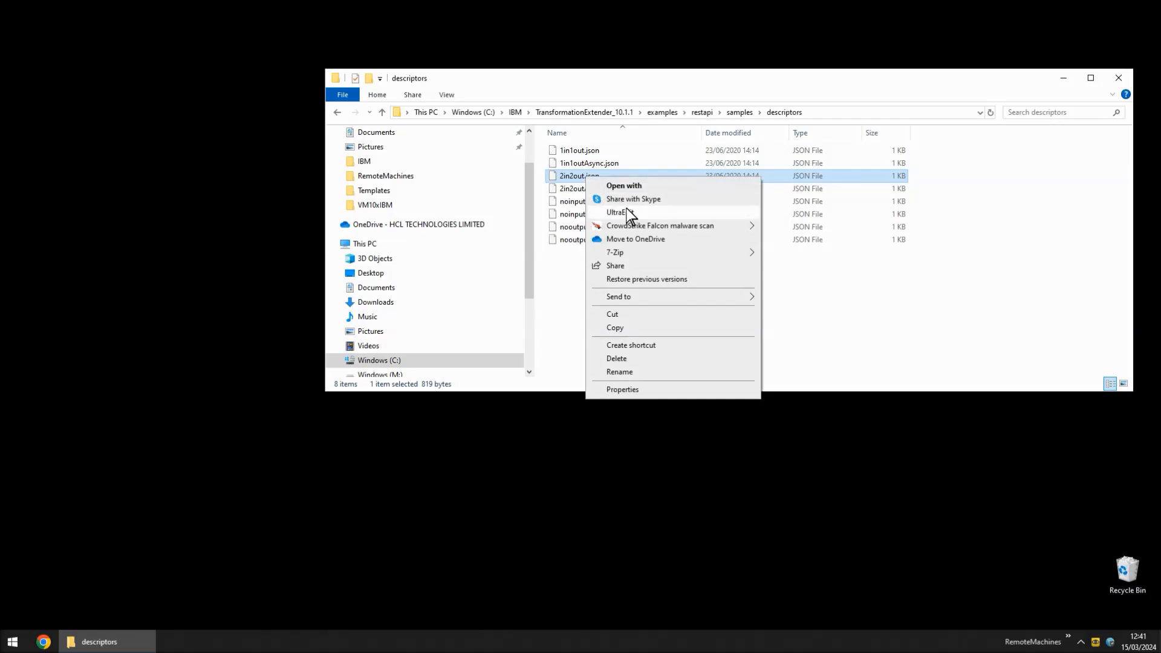
click(628, 211)
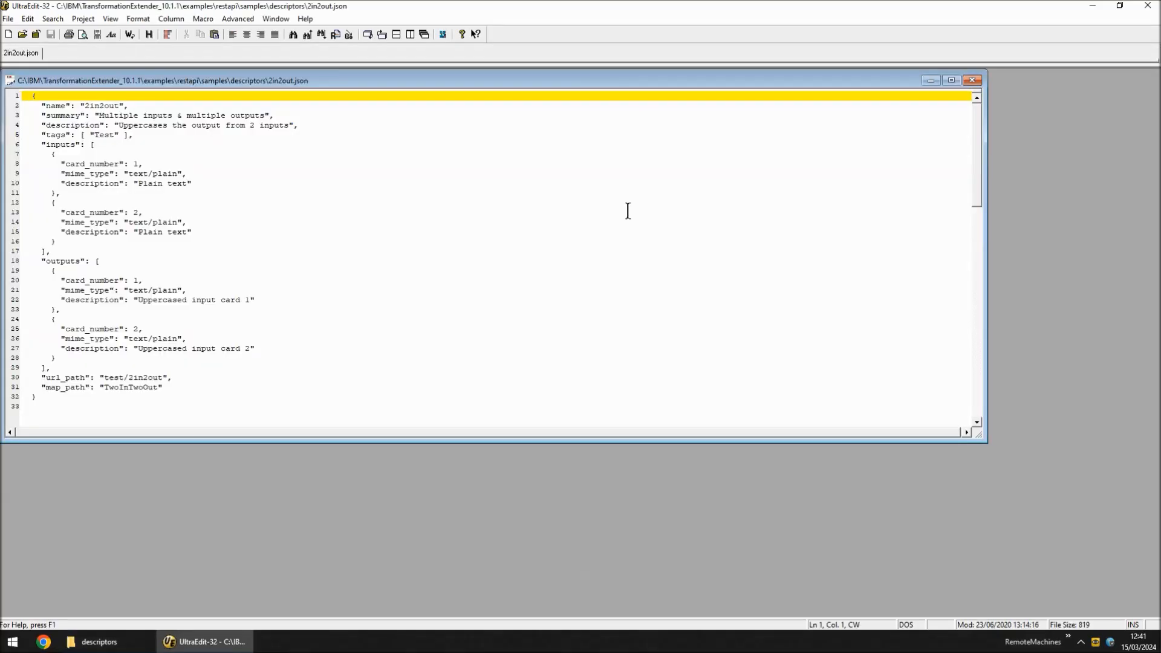
drag(356, 442, 371, 525)
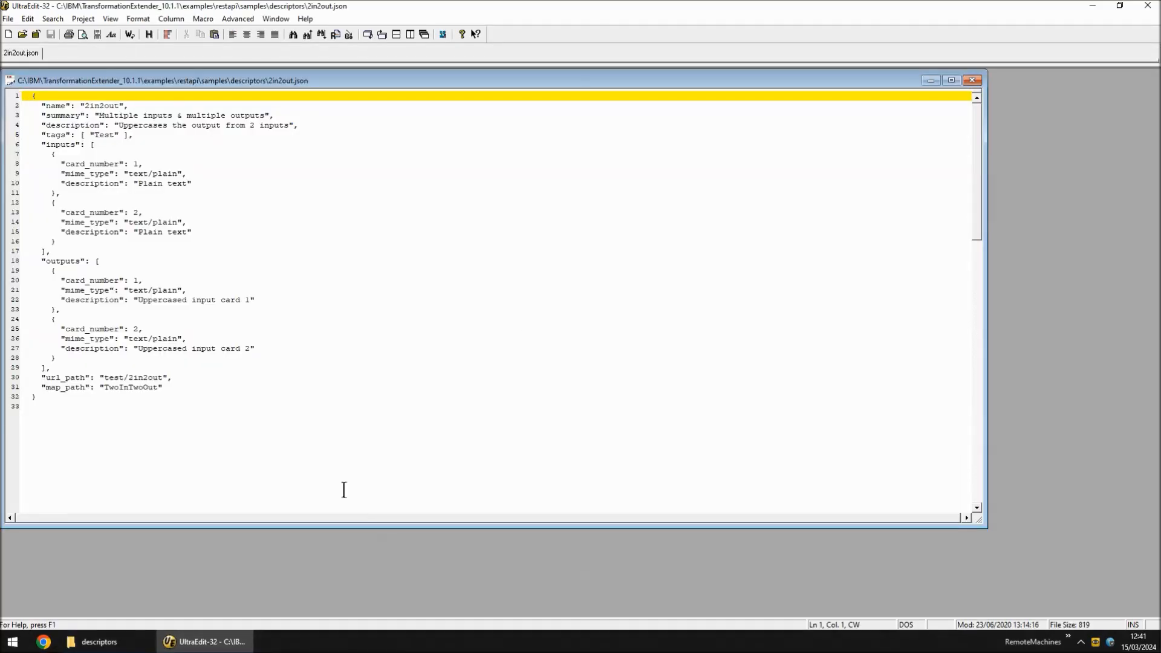
Step: Examine the inputs, outputs, name, summary, description, tags, url_path and map_path entries of the 2in2out.json descriptor
drag(36, 155, 109, 250)
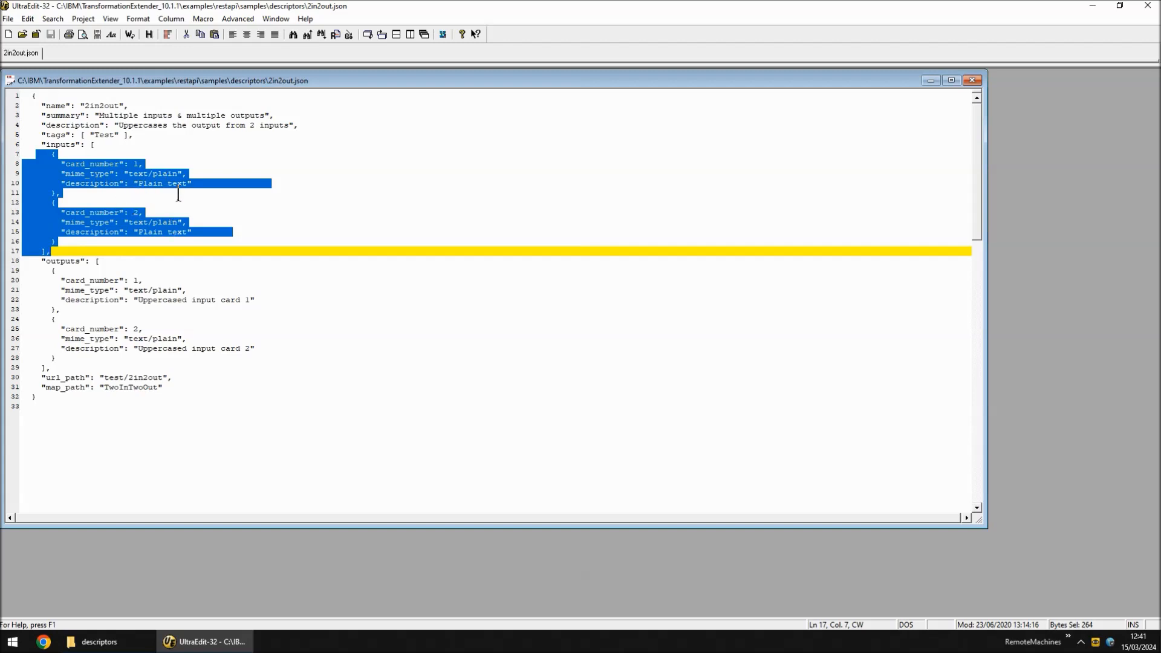
click(26, 262)
drag(26, 262, 167, 368)
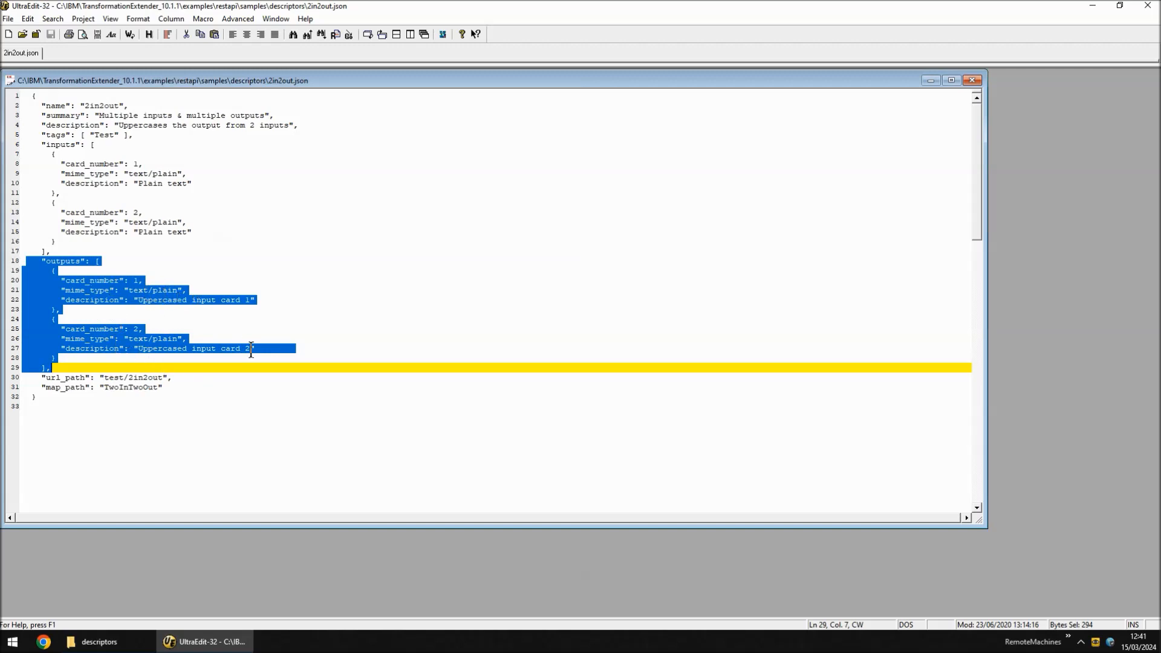
drag(27, 96, 113, 138)
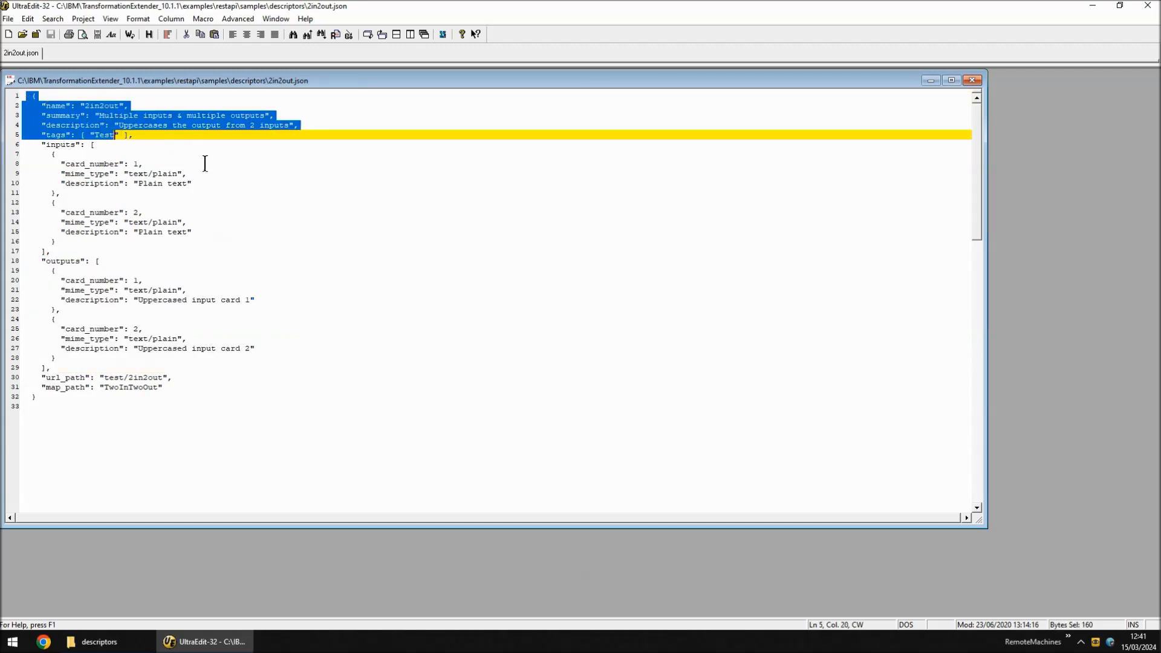
drag(163, 387, 23, 376)
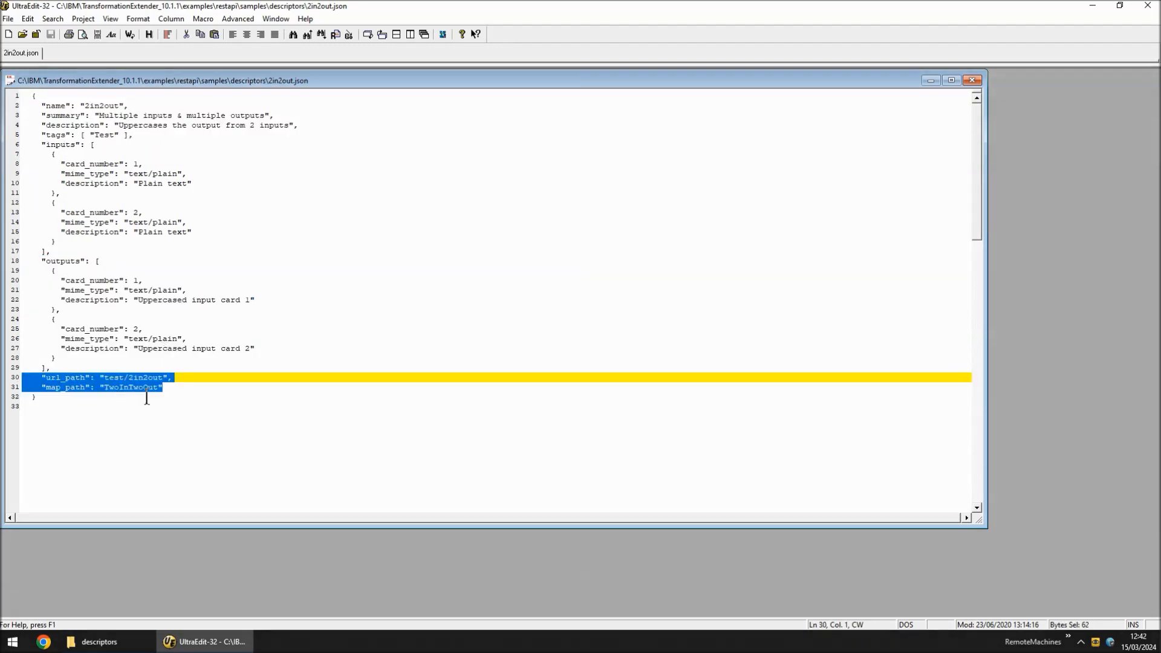
click(262, 340)
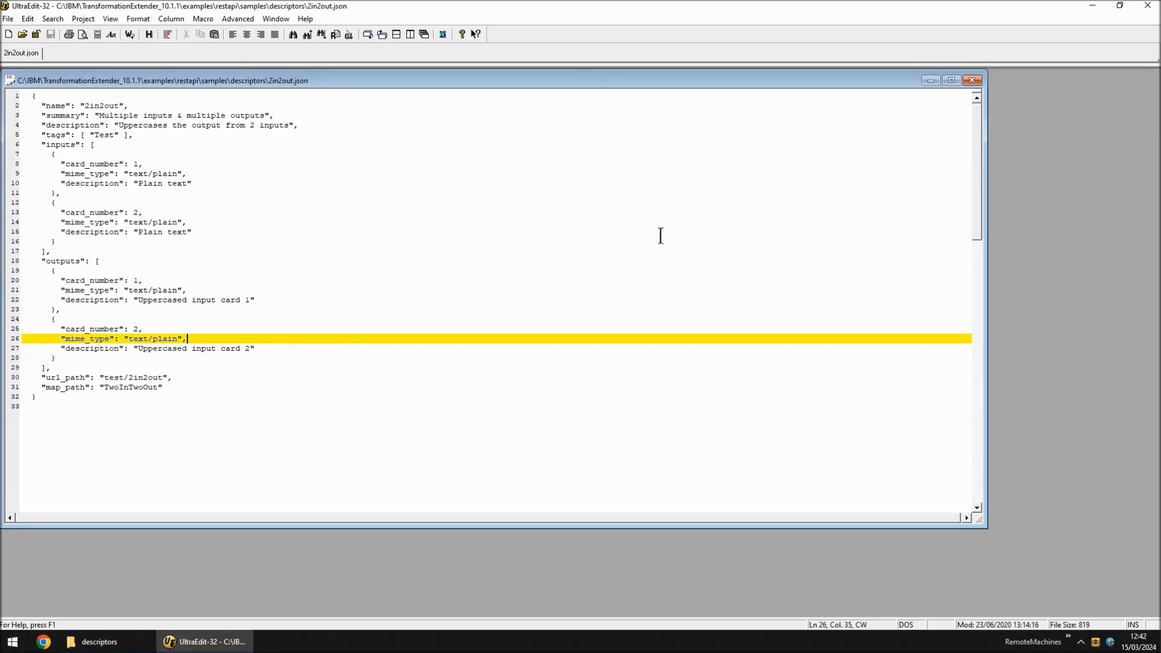
Step: Close the text editor and open a command prompt in the restapi samples\maps folder
click(1147, 6)
click(740, 113)
double_click(582, 162)
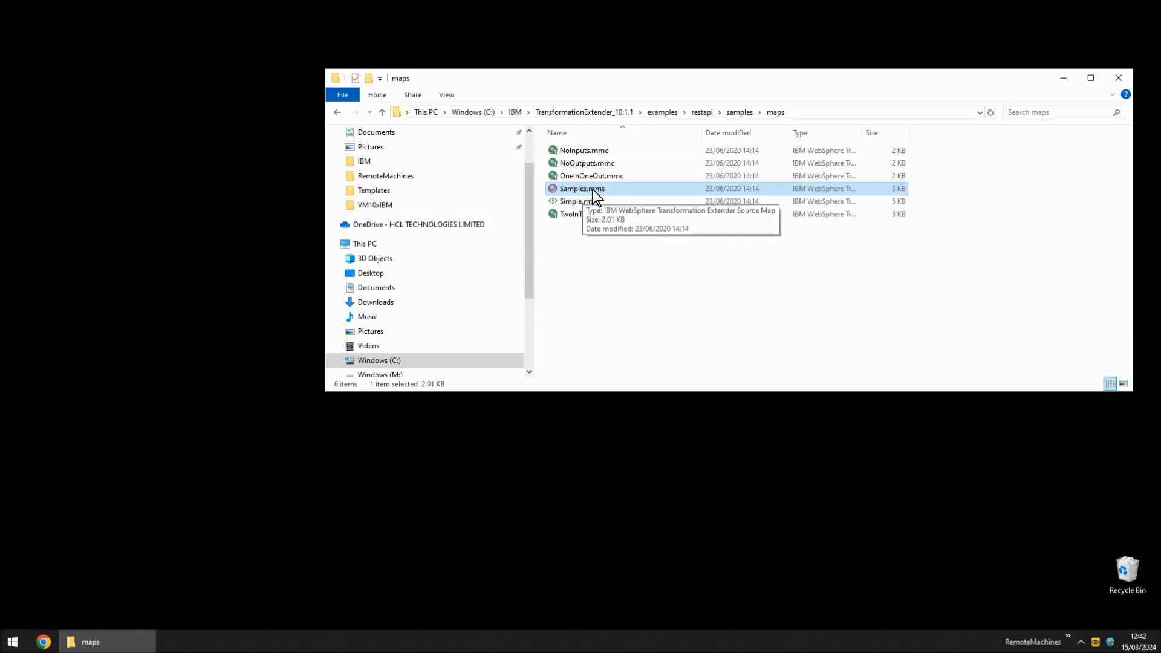
key(alt+d)
text(cmd)
key(Return)
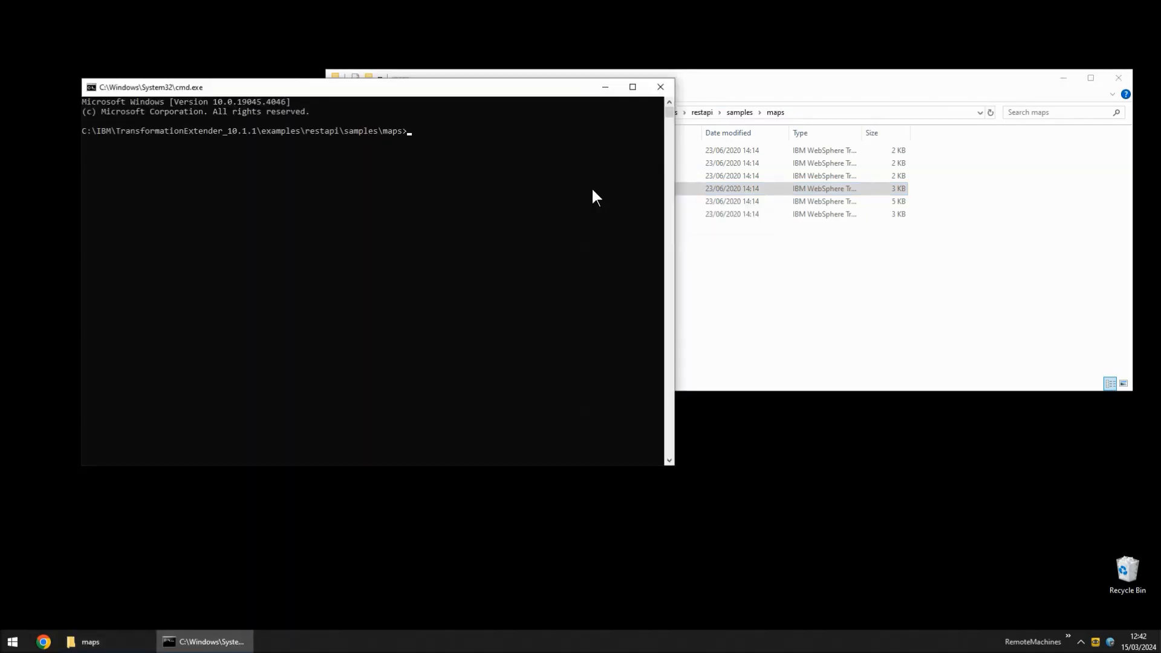
Step: Add c:\ibm\ITX1011 to the path with p2p and export Samples.mms to Samples.xml using mexport
text(p2p c:\ibm\ITX1011)
key(Return)
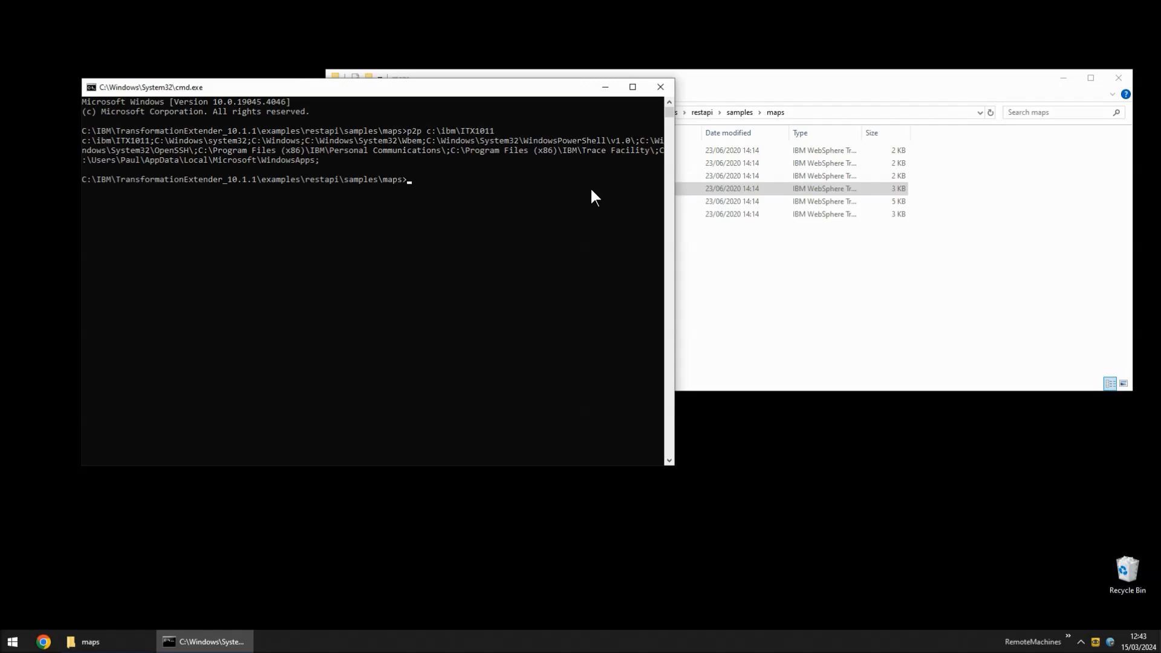
text(mexport Samples.mms)
key(Return)
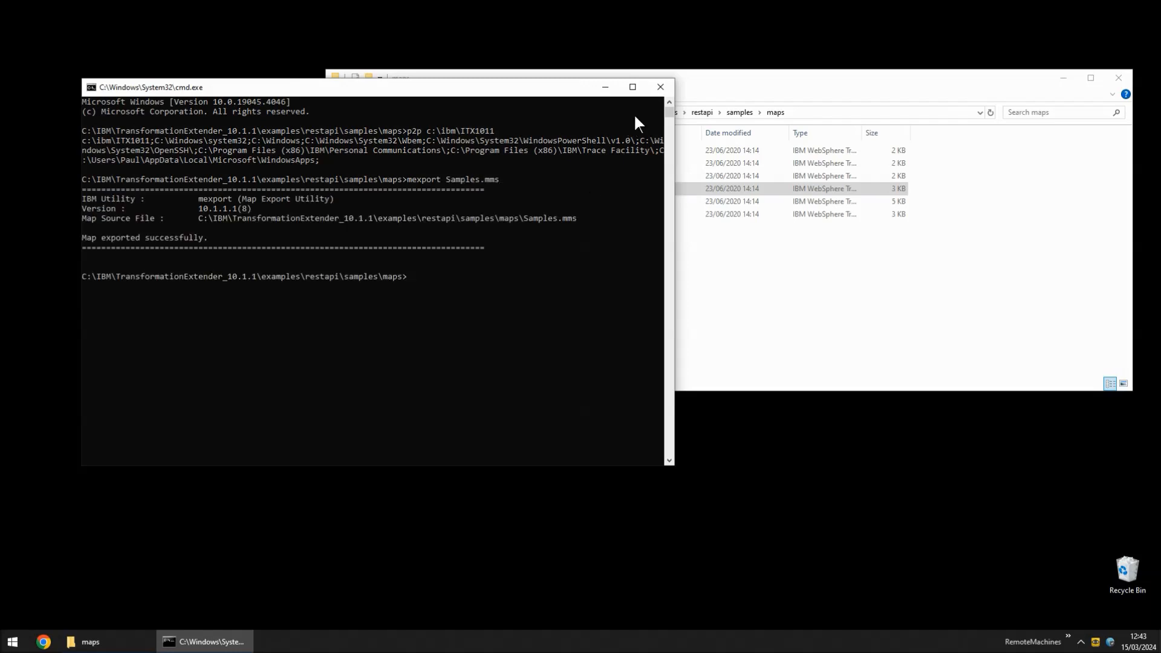
click(659, 87)
click(585, 201)
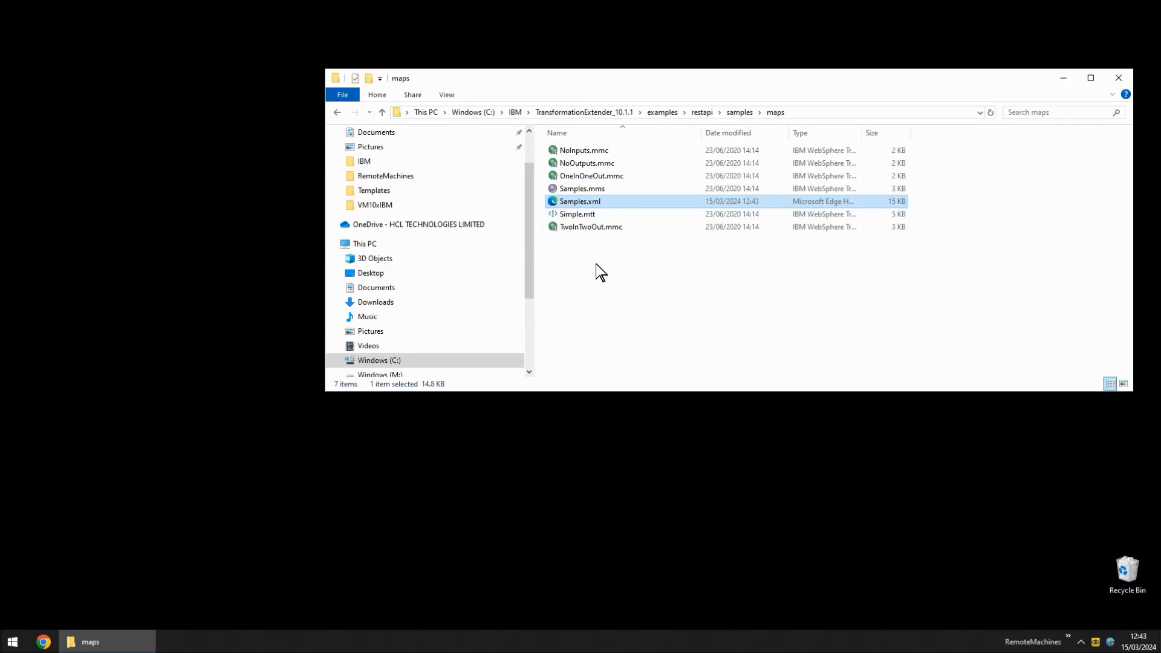
Step: Go to the examples\dsgnstud\mapimpex folder and select the mapimportexport.mtt type tree
key(alt+Up)
key(alt+Up)
key(alt+Up)
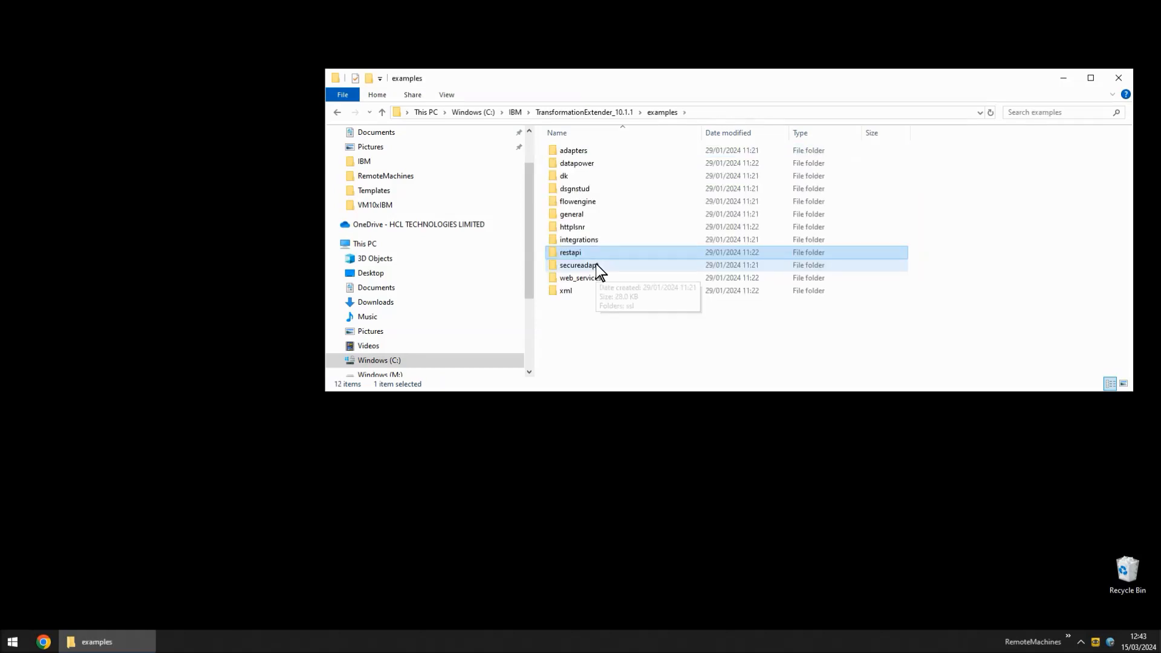
click(583, 191)
double_click(582, 190)
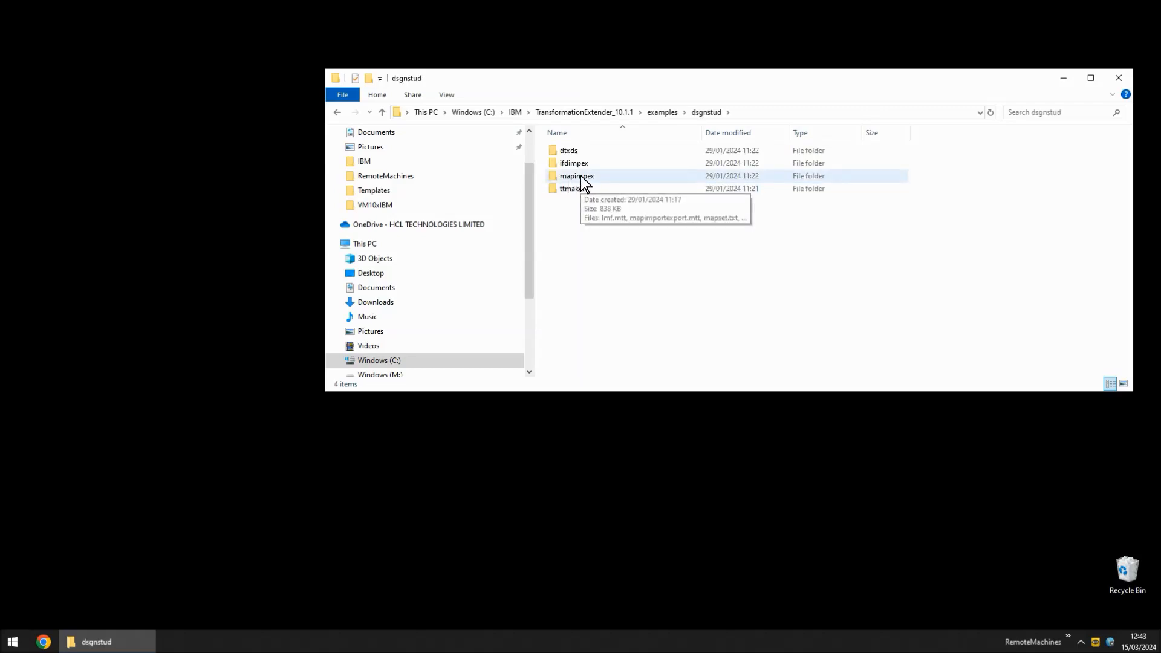
double_click(581, 177)
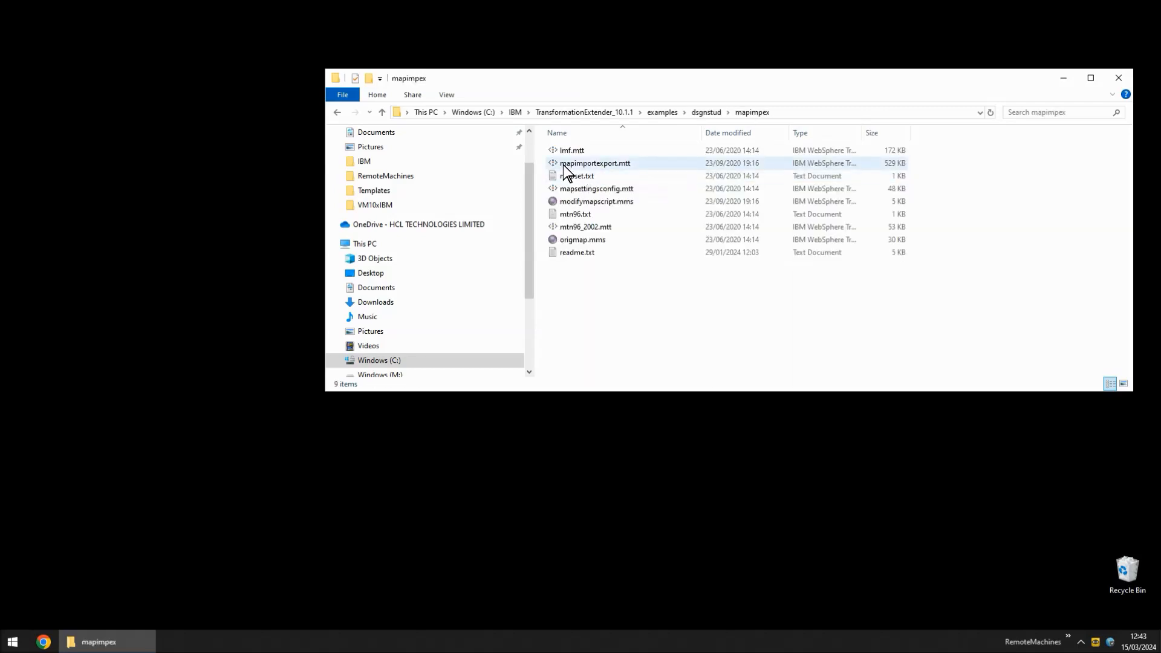
click(624, 164)
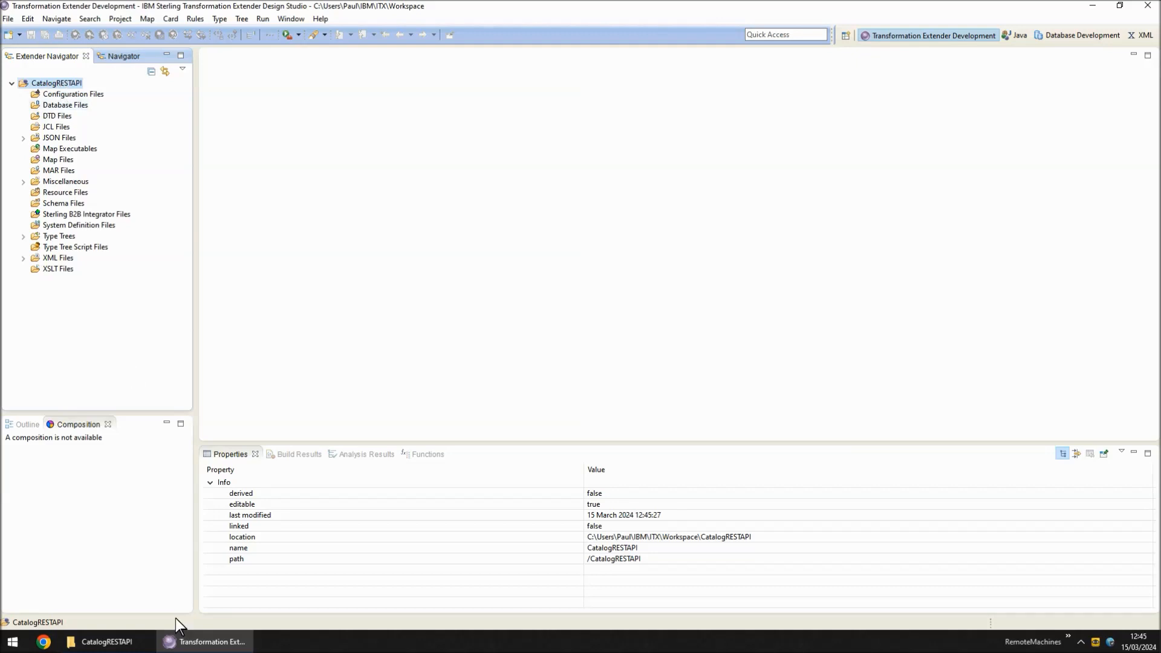
Step: Review Samples.xml, mapimportexport.mtt and OutTemplate.json in the CatalogRESTAPI workspace folder in File Explorer
click(123, 646)
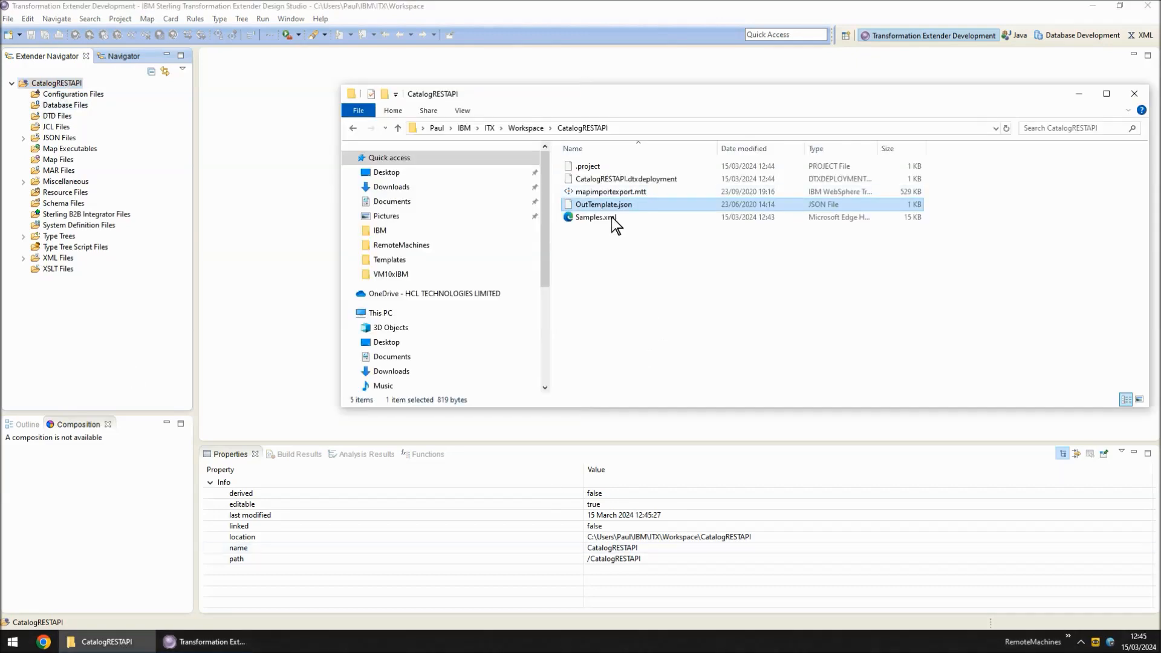
click(640, 266)
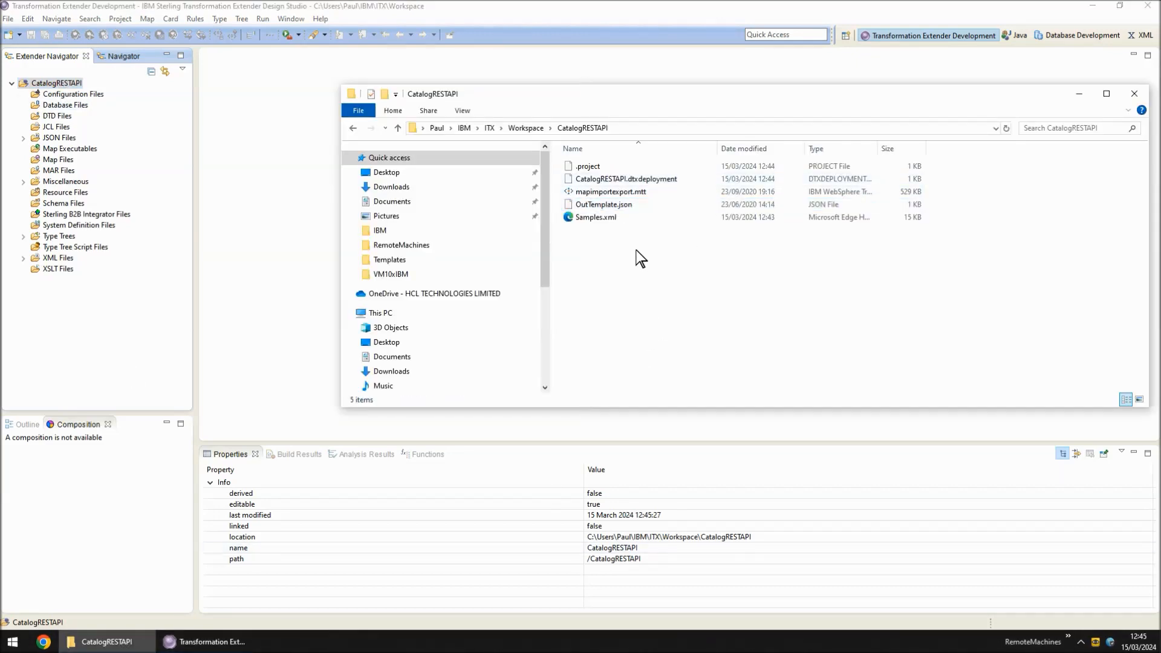
click(594, 219)
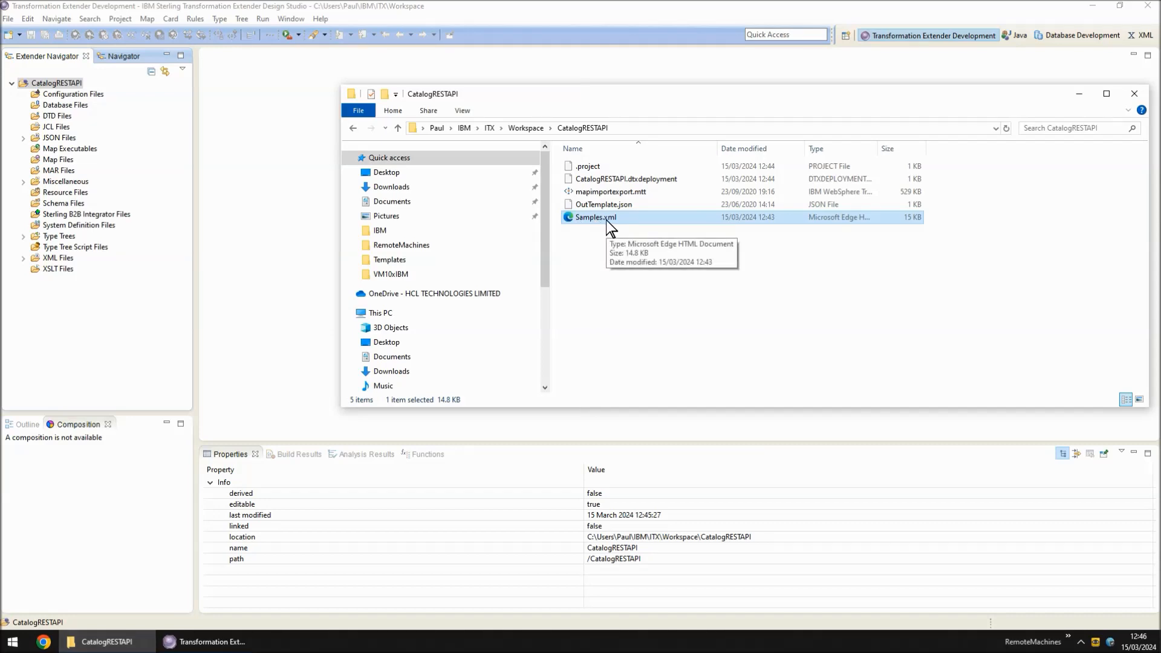
click(611, 193)
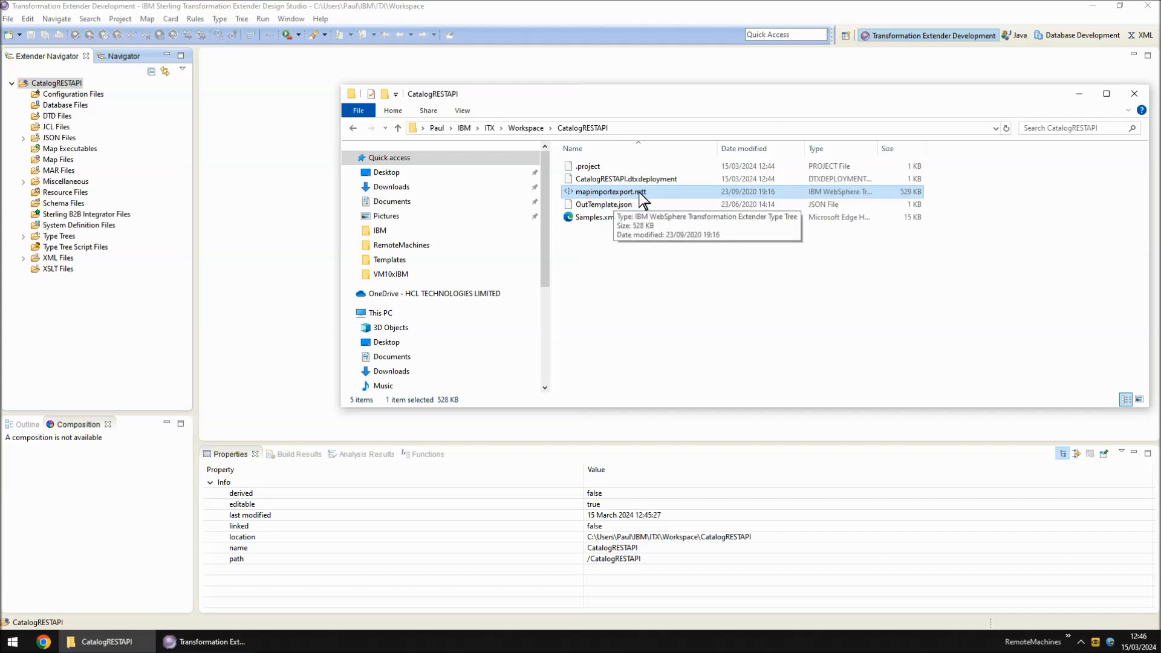
click(600, 219)
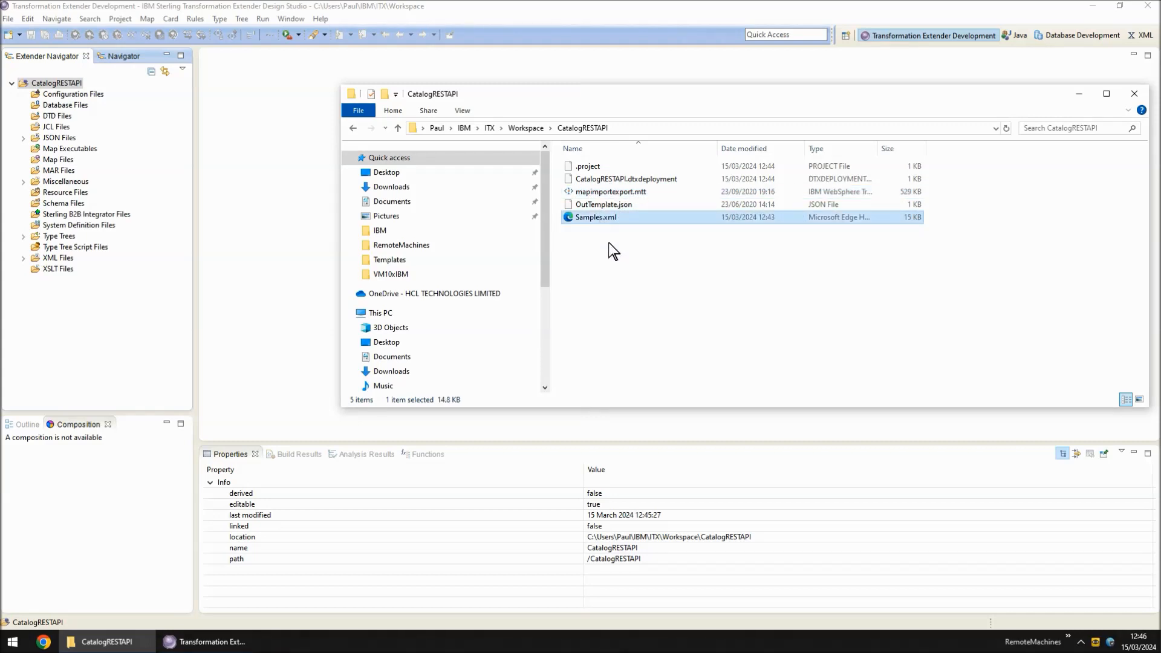
click(591, 206)
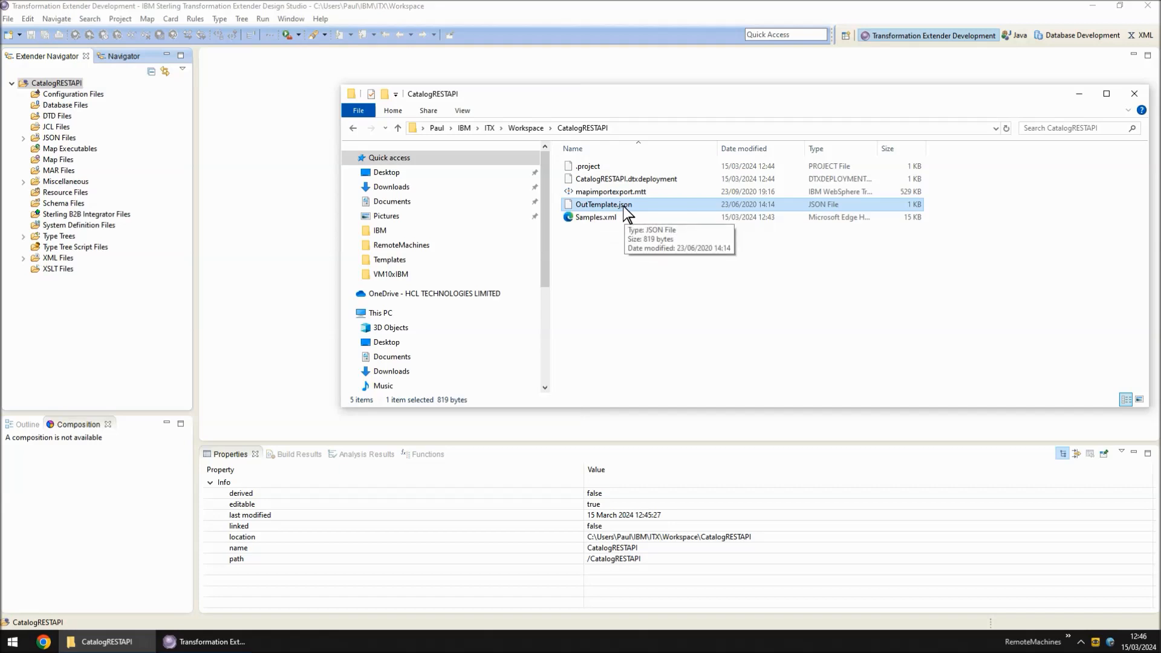
Step: Return to Design Studio and create a map source file named Example1 in the CatalogRESTAPI project
click(63, 161)
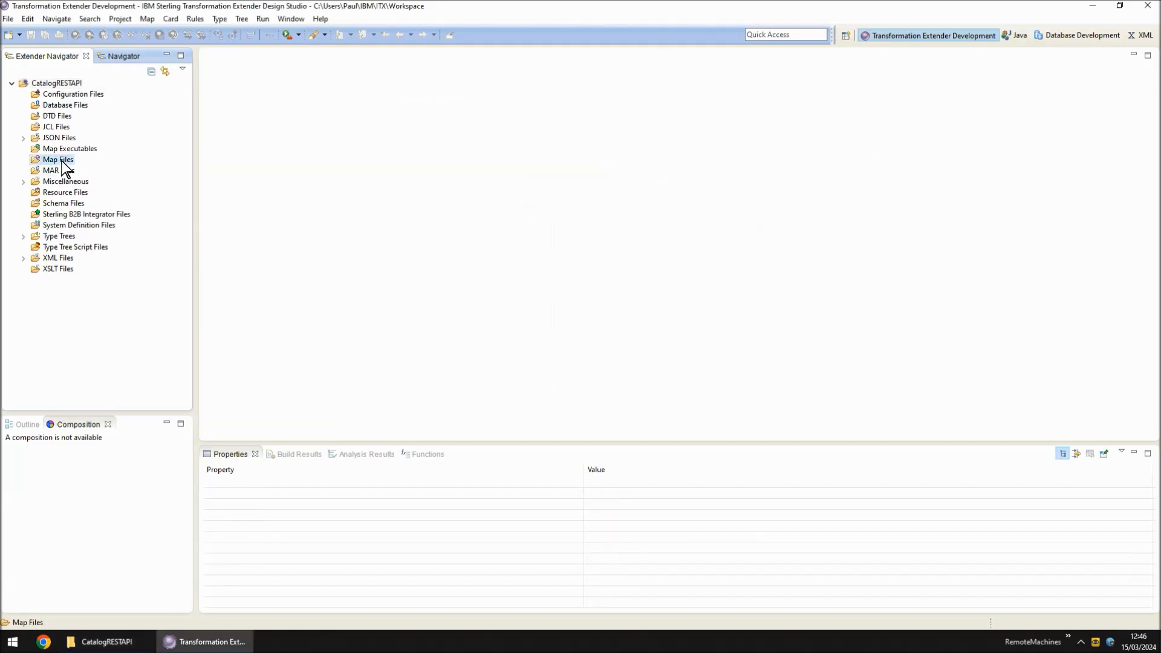
right_click(63, 163)
mouse_move(88, 168)
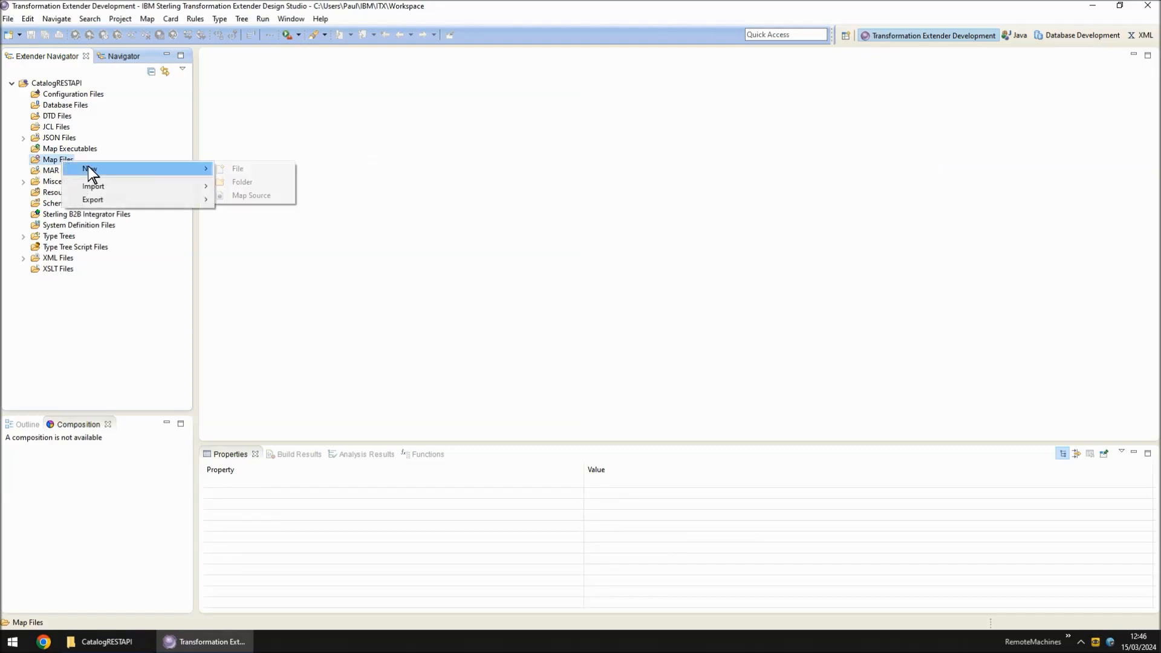
click(244, 194)
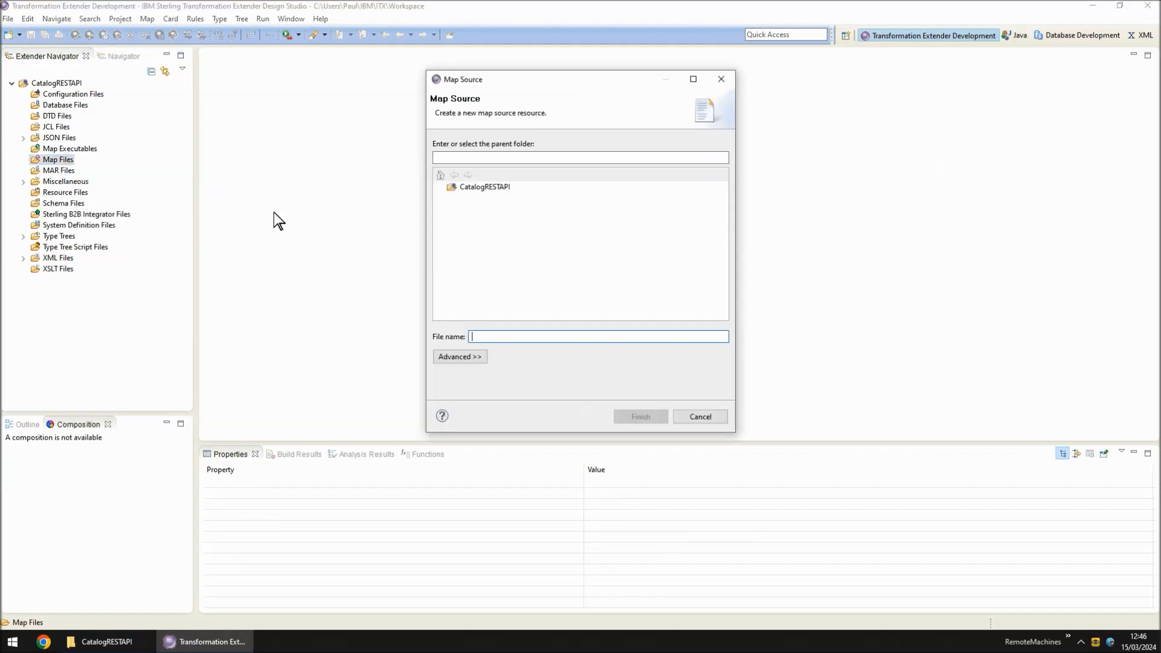
click(496, 188)
text(Example1)
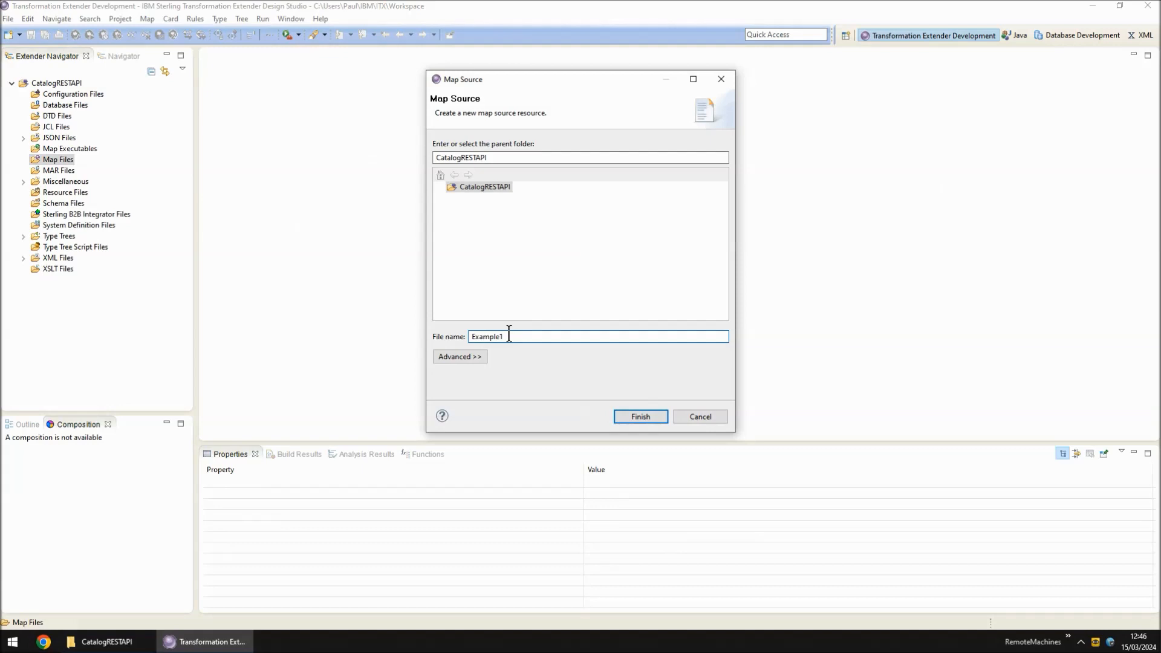
click(638, 416)
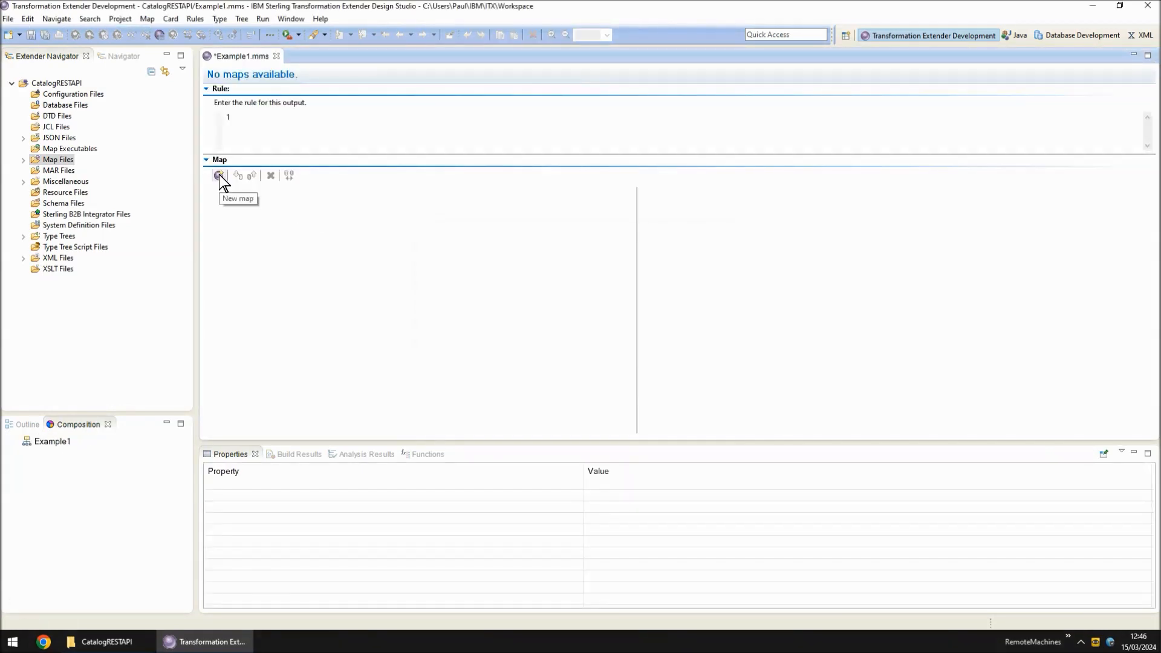
Step: Create a map named Example1 in the new map source, save it and select the map in the outline
click(218, 175)
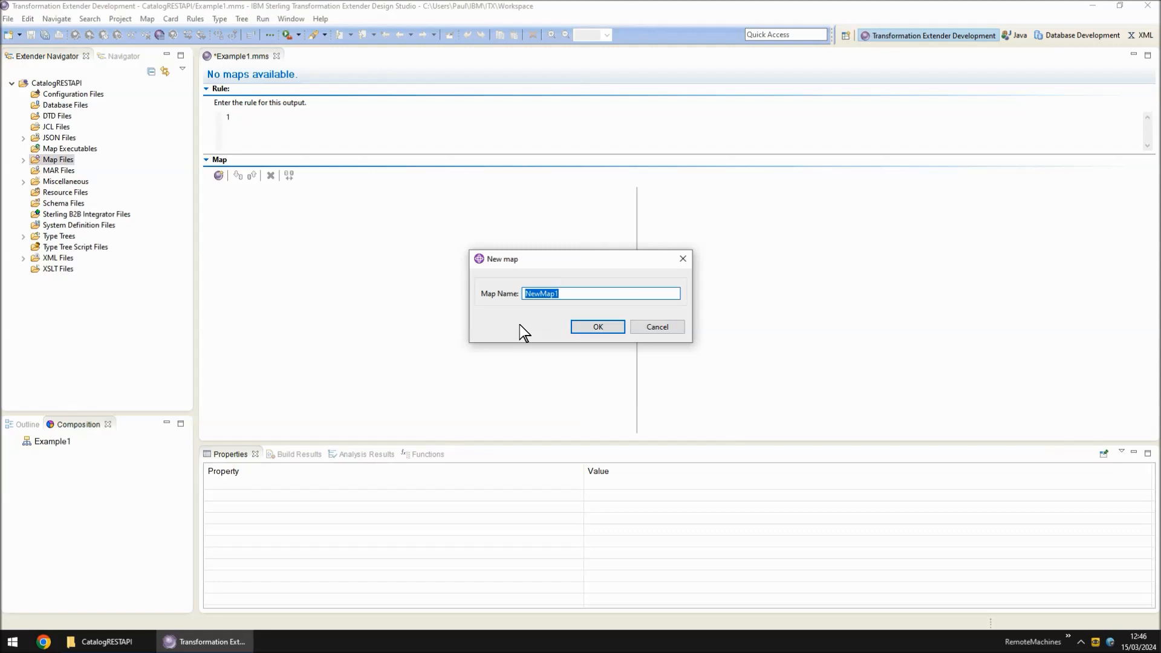
text(Ex)
text(ple1)
click(597, 326)
key(ctrl+s)
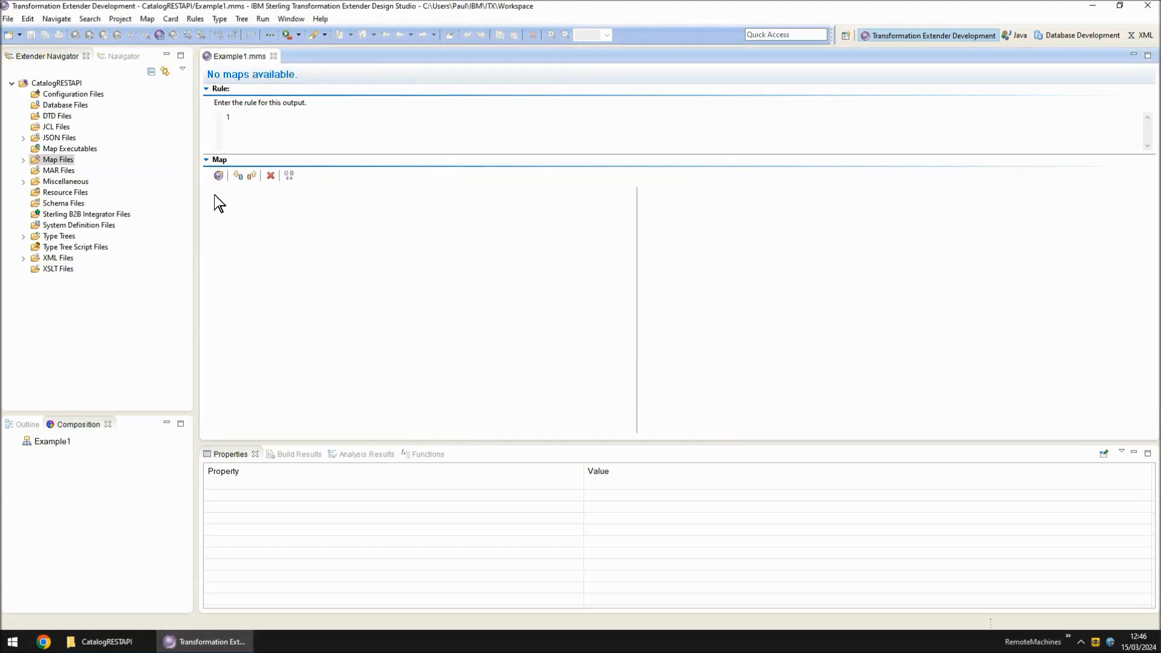
click(28, 424)
click(64, 454)
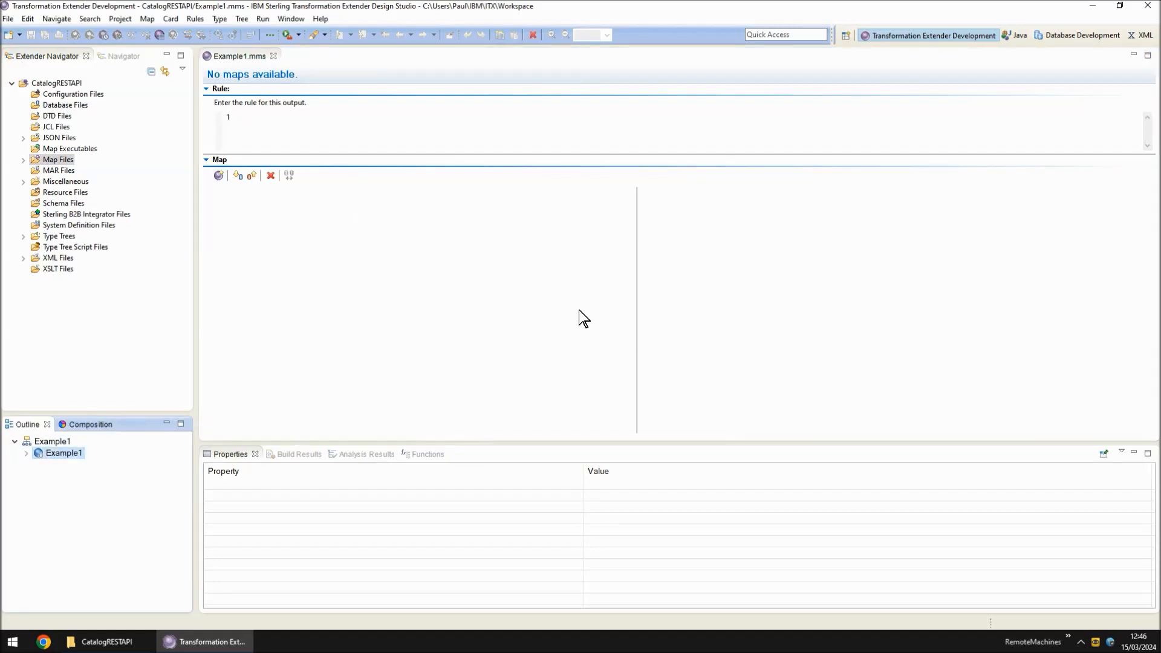
Step: Start a new input card named In1 that uses the mapimportexport.mtt type tree
click(238, 175)
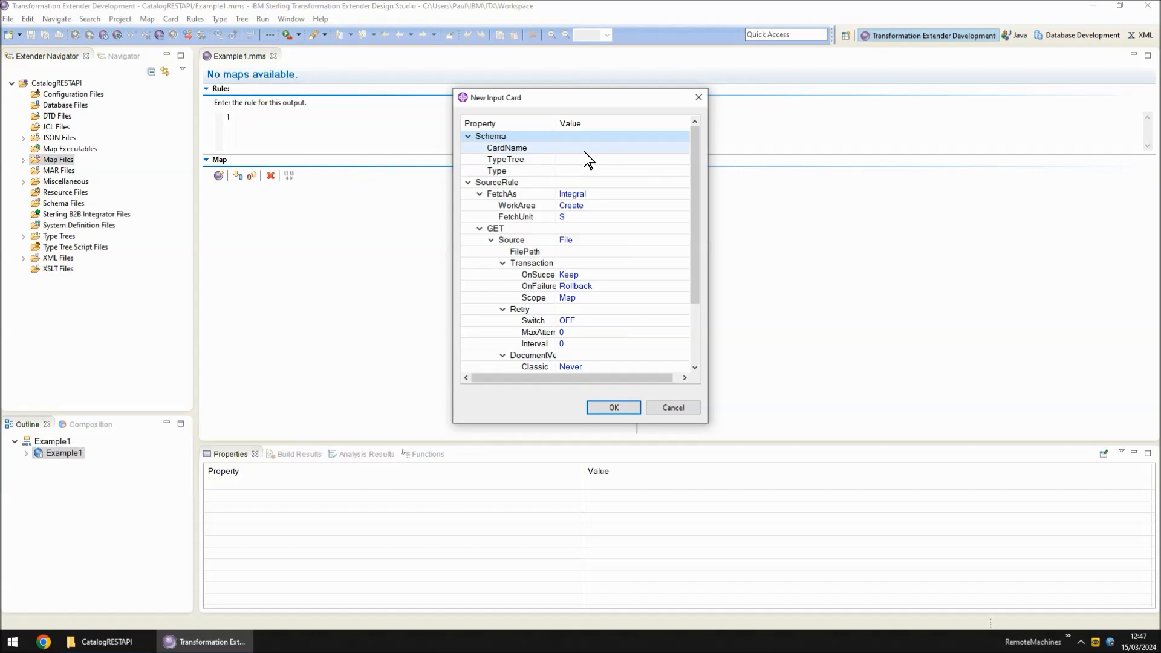
click(584, 149)
text(In1)
click(655, 159)
click(681, 161)
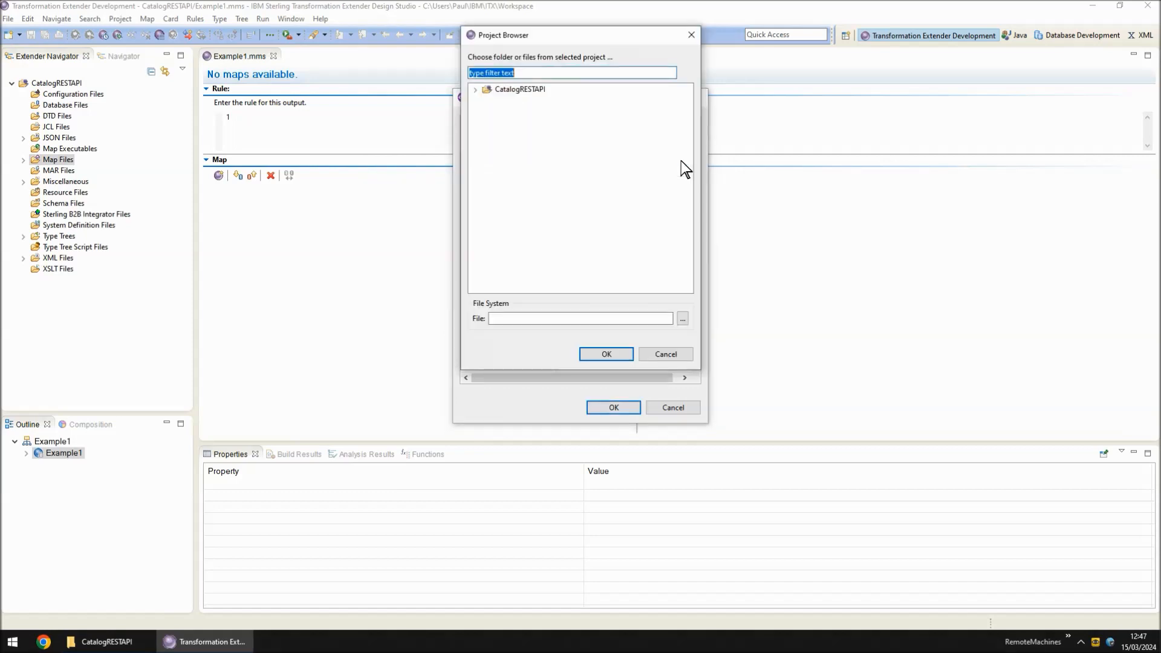
click(475, 90)
double_click(544, 112)
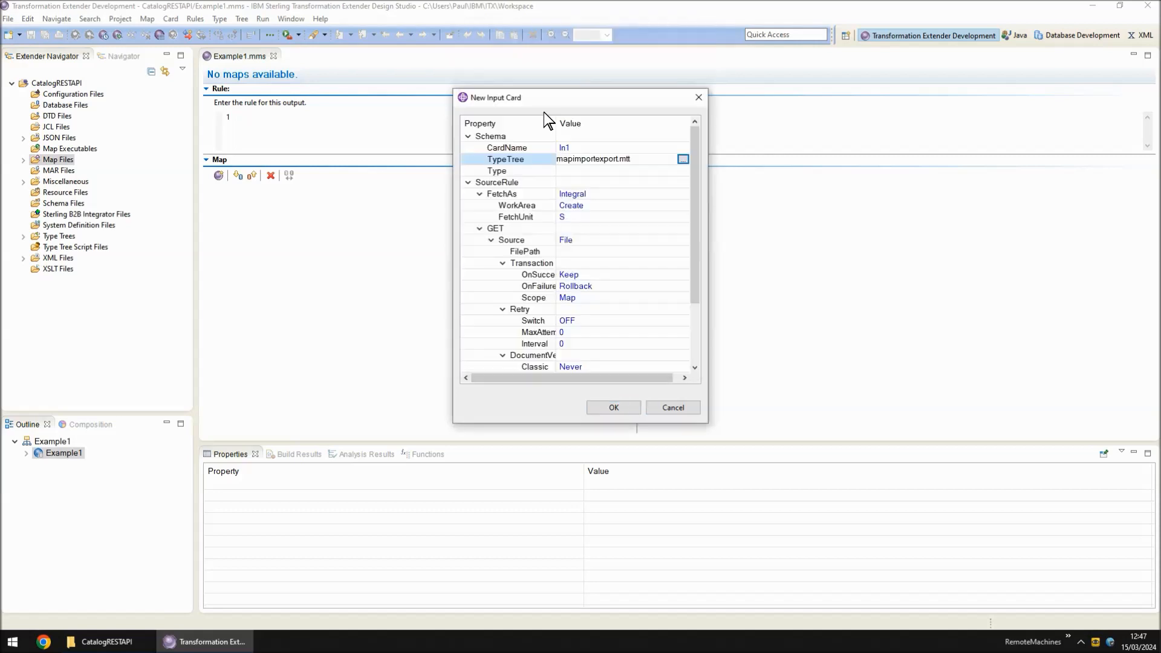
Step: Set the input card's type to Document XML and its file path to Samples.xml, and accept the card
click(681, 170)
click(682, 171)
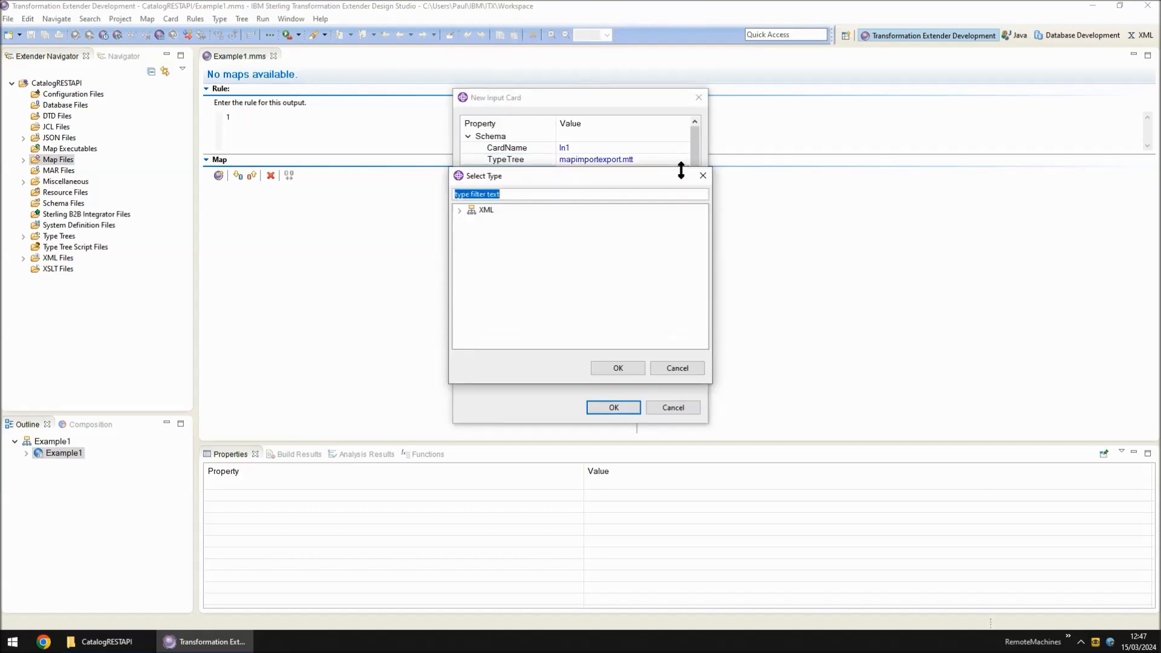
text(doc)
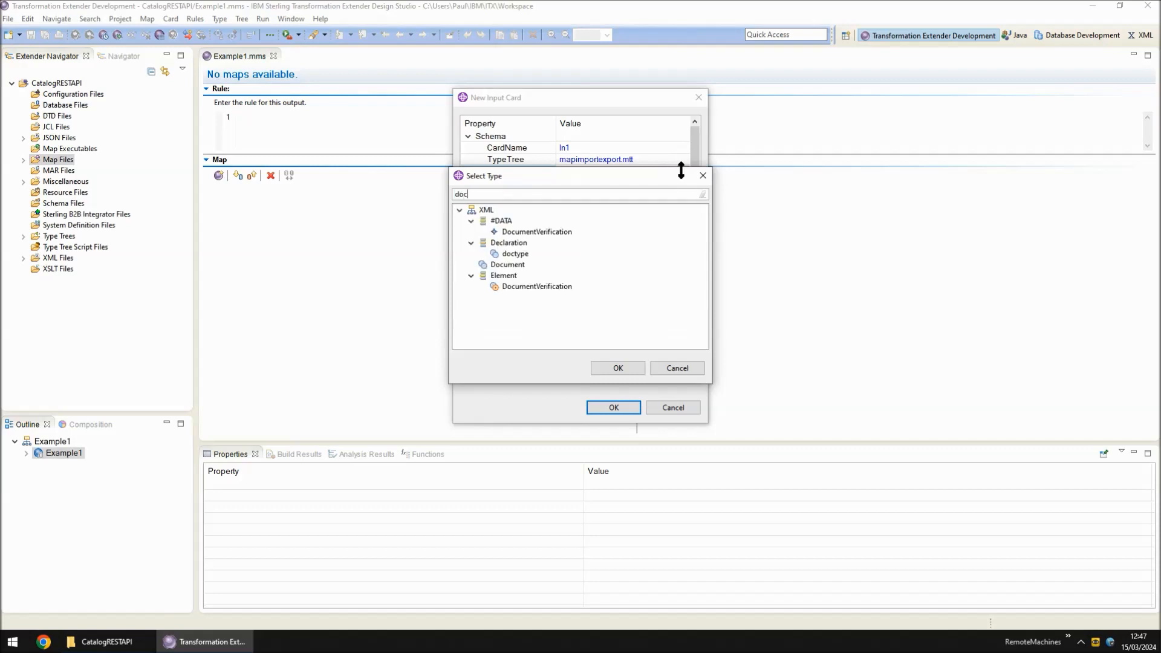
double_click(513, 264)
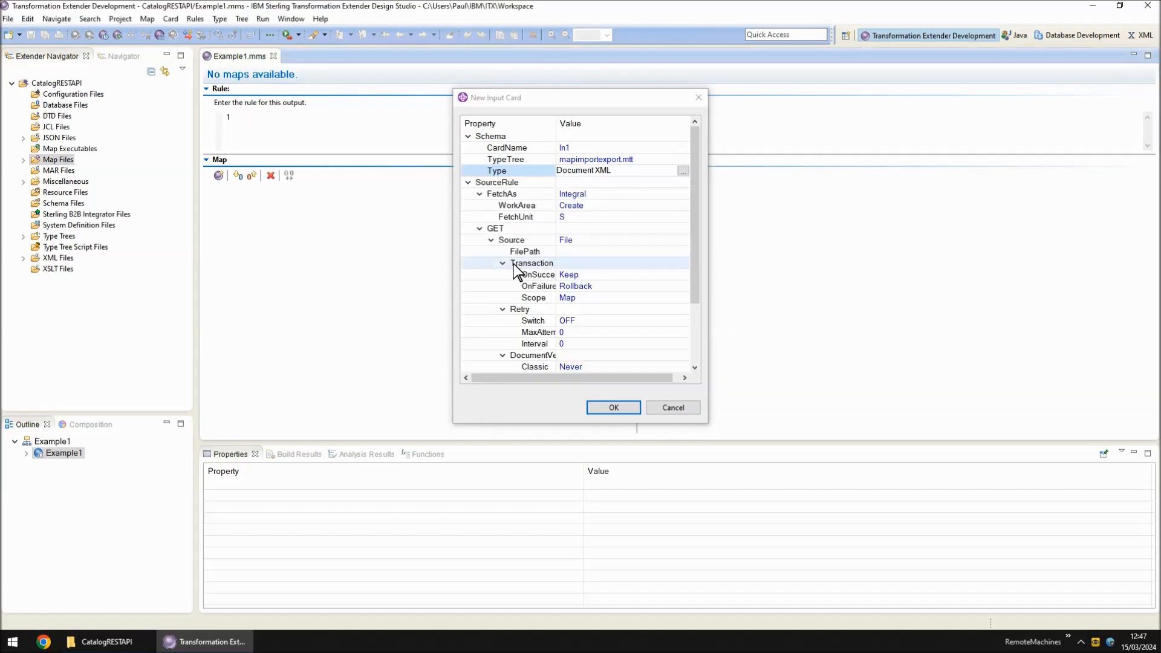
click(692, 252)
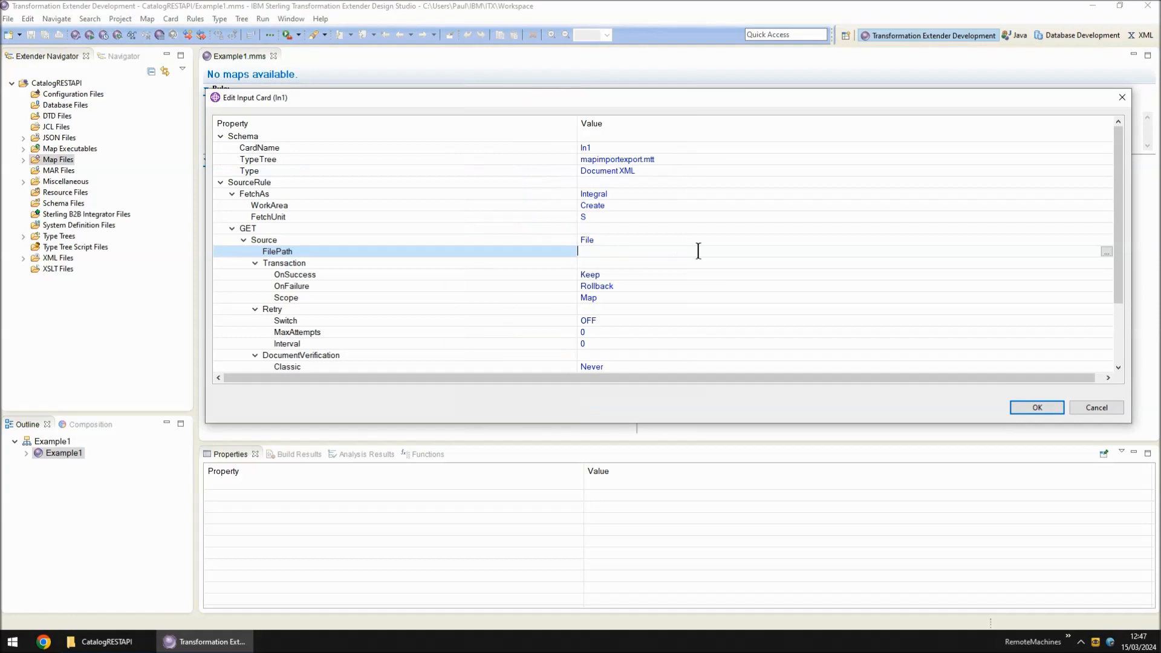
text(Samples.xml)
click(1038, 407)
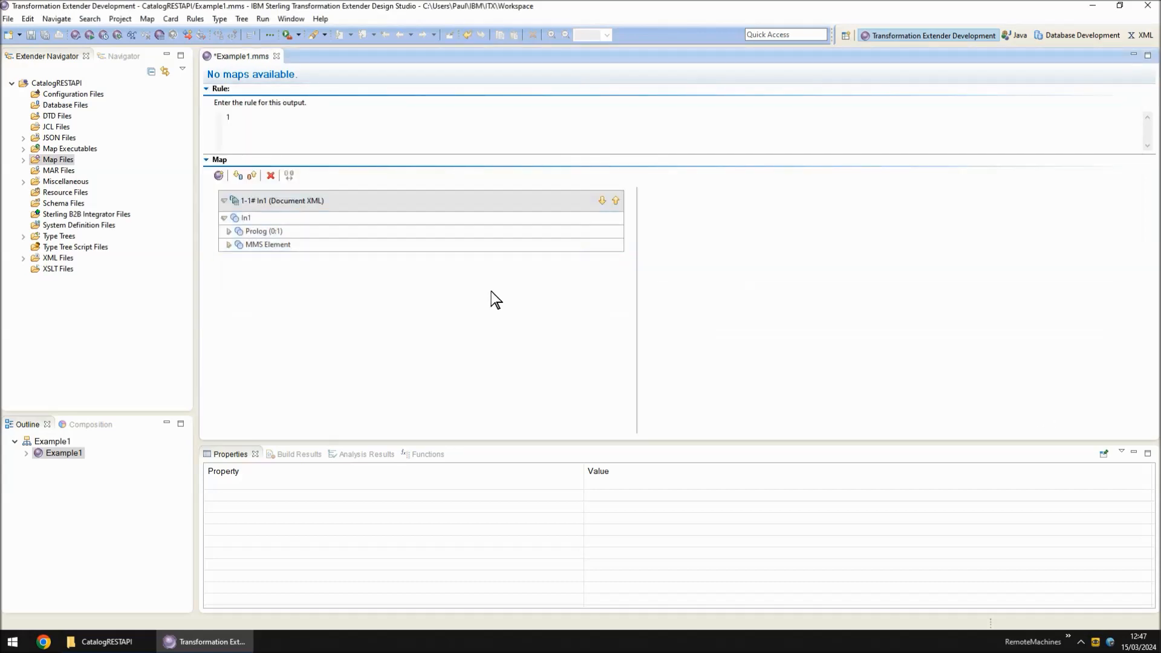
Step: Save, build and run the Example1 map to test the input card, and close the run results
key(ctrl+s)
key(ctrl+b)
key(ctrl+r)
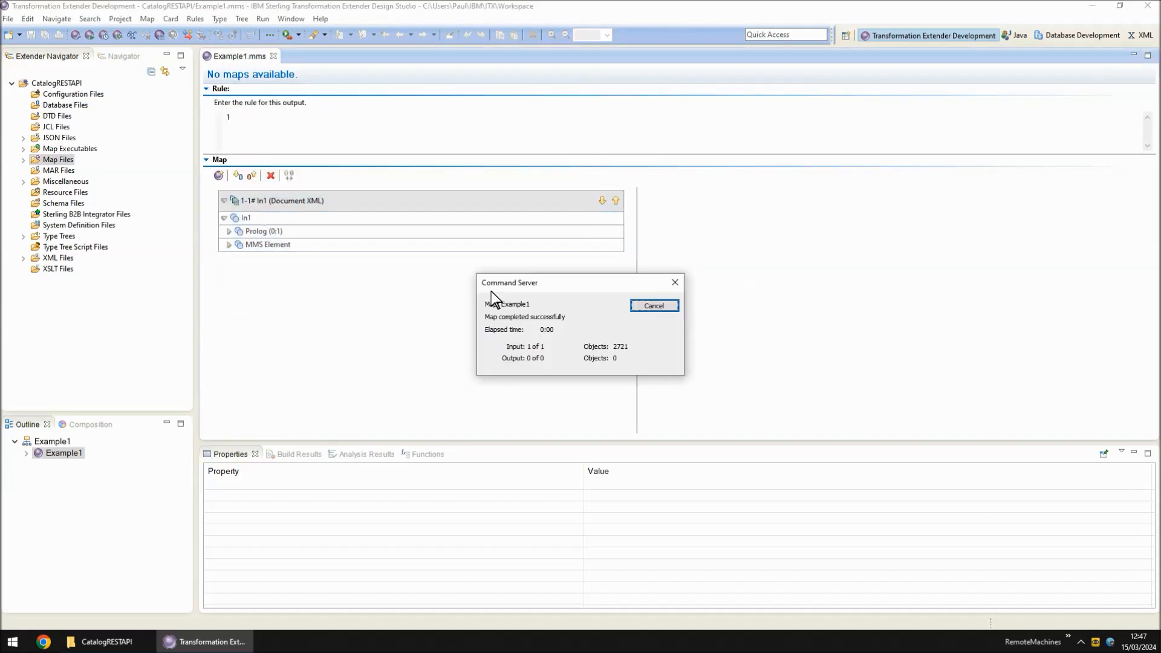
click(635, 307)
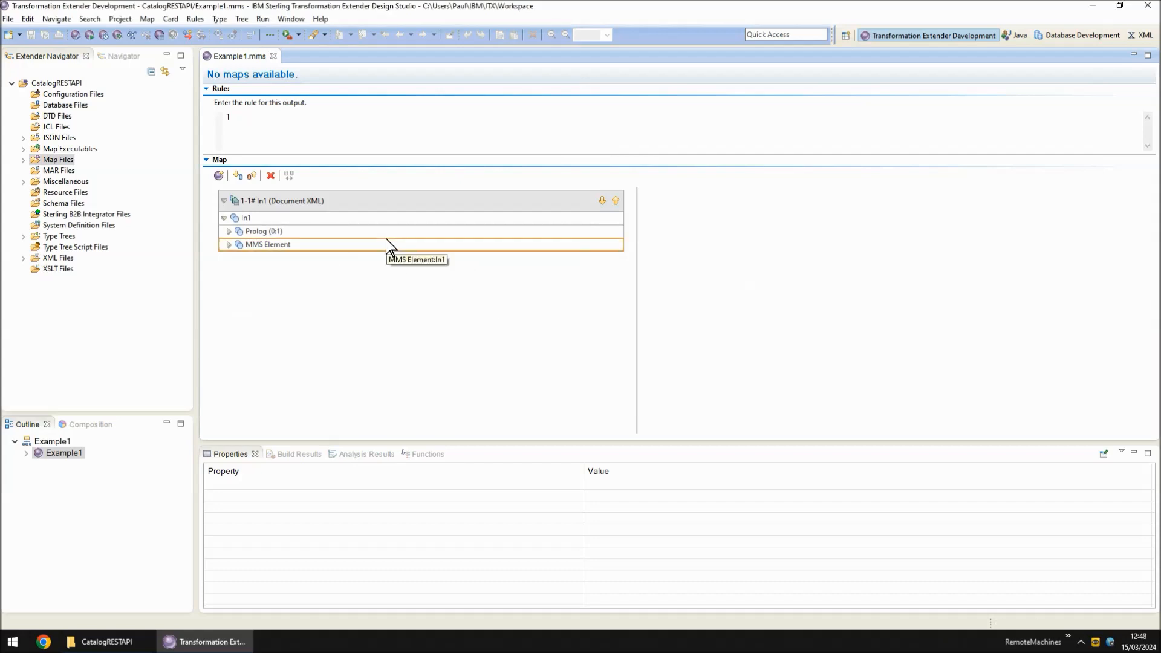
Step: Start a new output card named Out1 that uses OutTemplate.json as its type tree
click(356, 195)
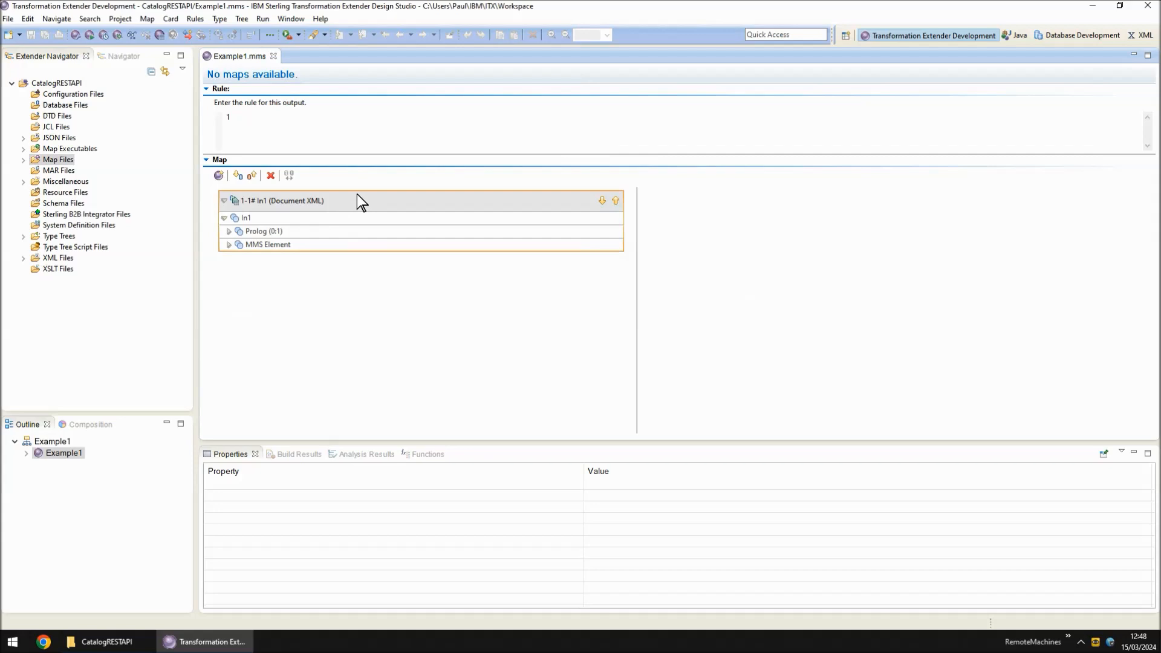
click(251, 176)
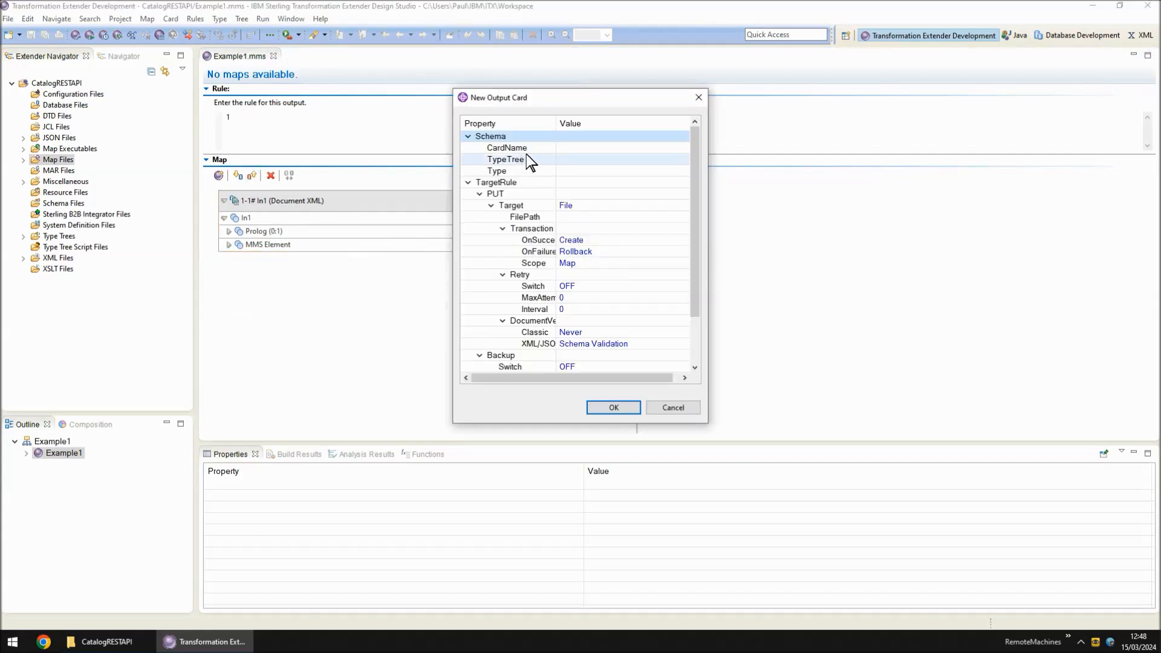
click(573, 148)
text(Out1)
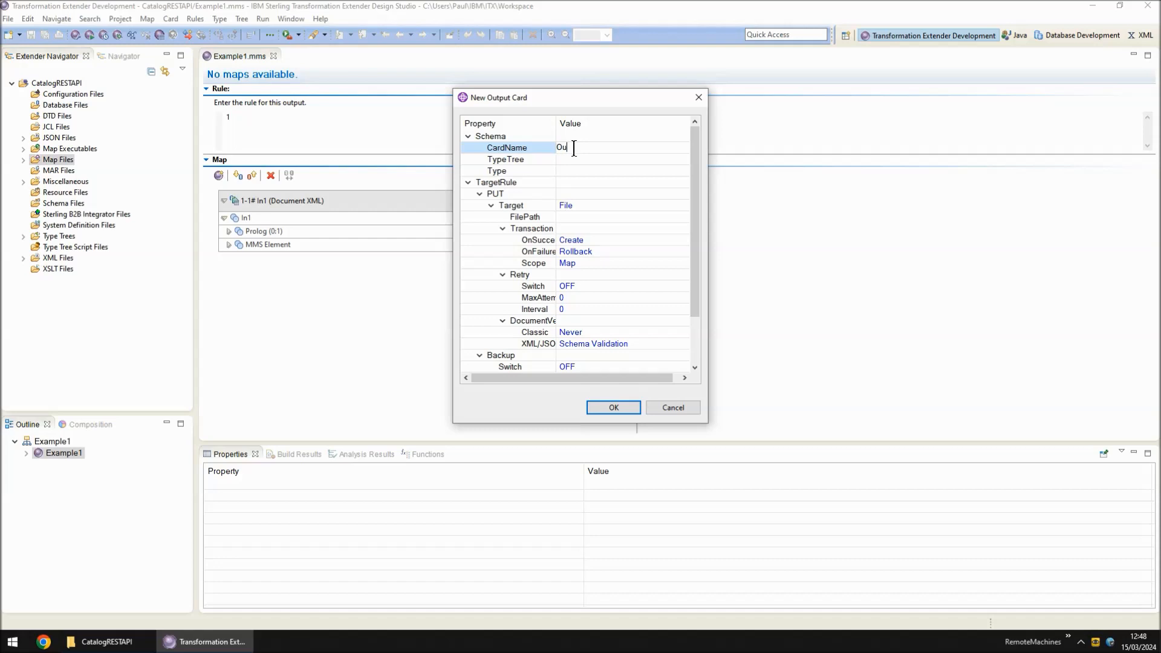
click(684, 161)
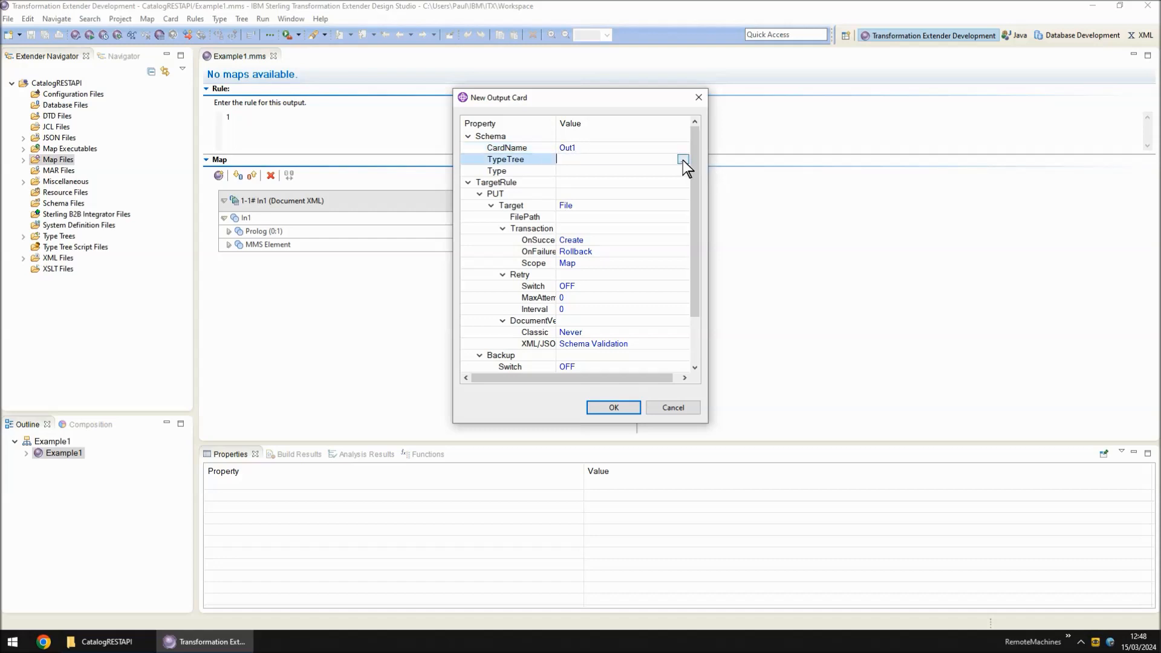
click(683, 160)
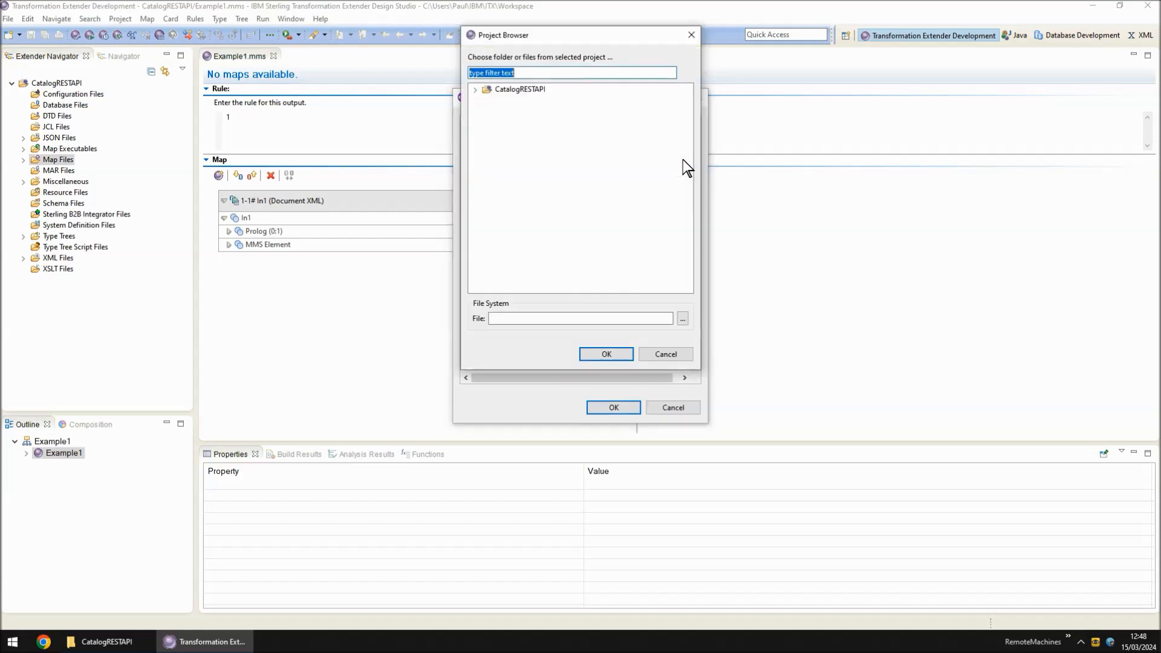
click(474, 91)
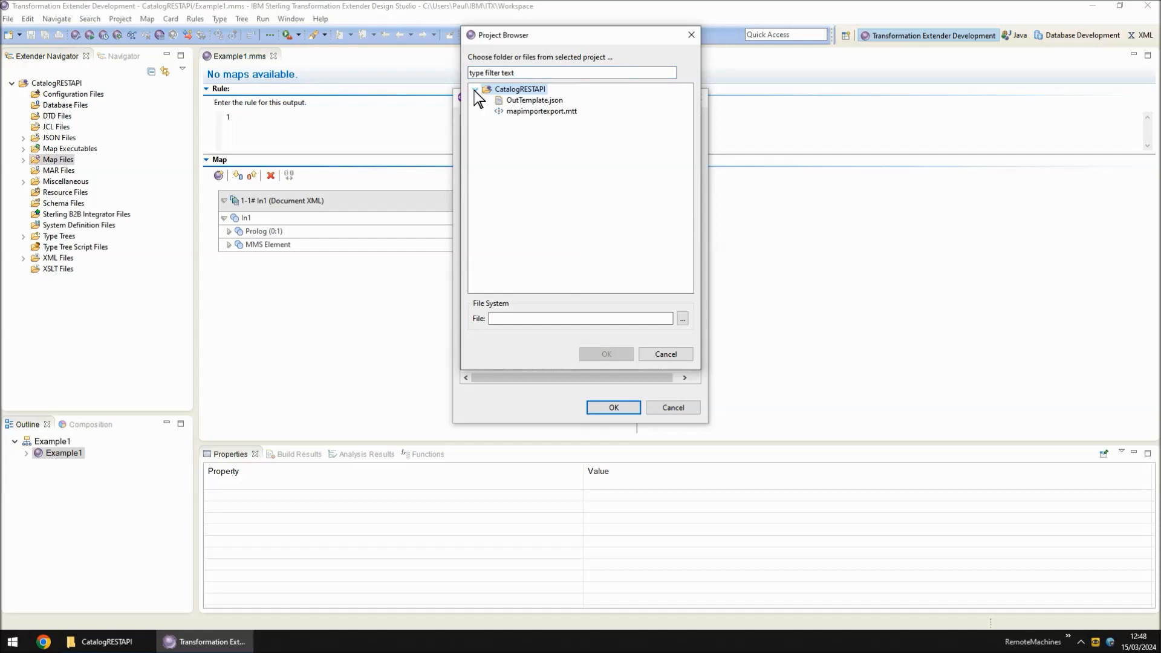
double_click(533, 100)
Step: Set the output card's type to JSON and its file path to Output.json, and accept the card
click(680, 171)
click(683, 173)
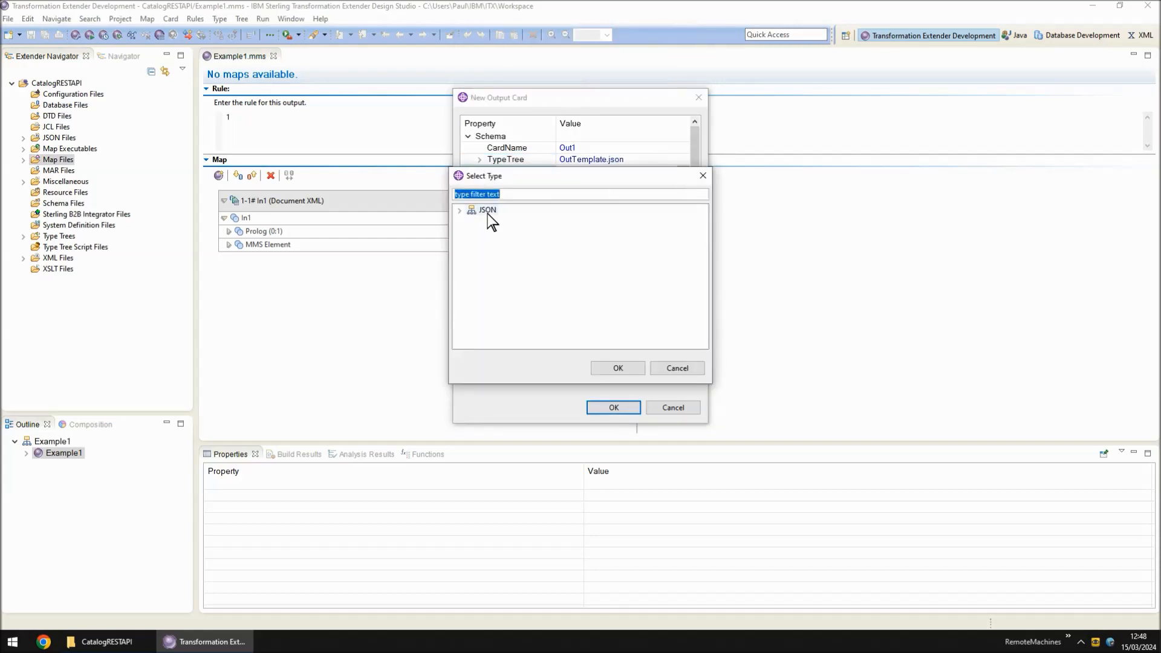
click(618, 368)
click(595, 216)
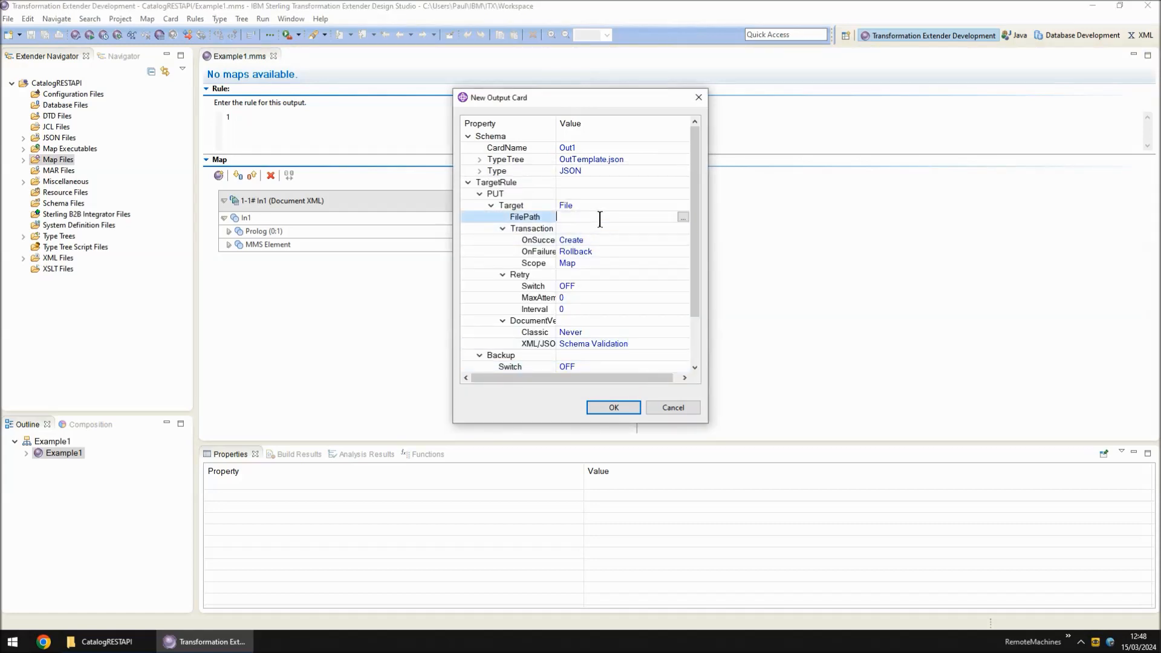
text(Output.json)
click(613, 407)
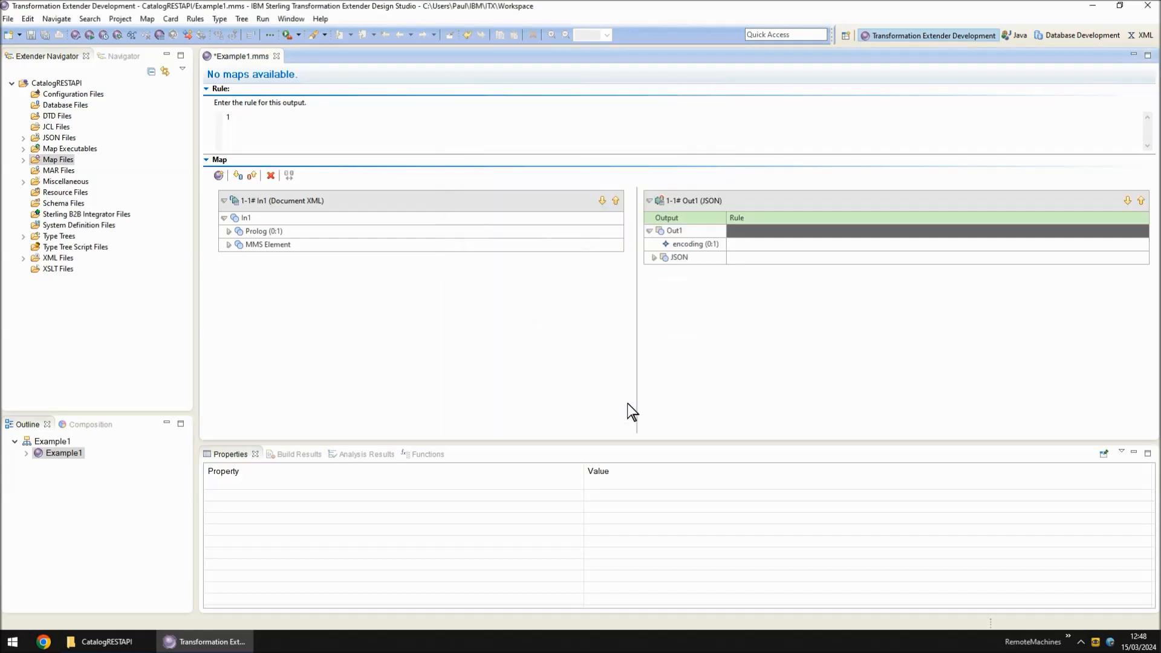
Step: Examine the JSON fields of Out1 and the attribute list of the Map Element in the In1 card
click(653, 258)
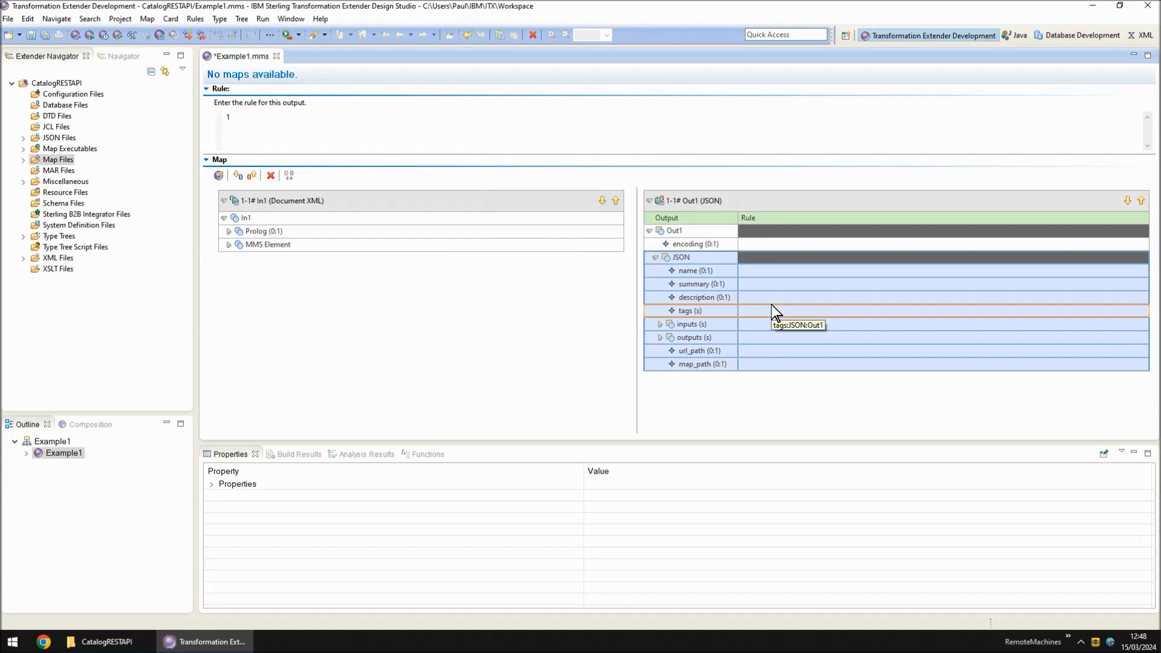
click(228, 245)
click(236, 271)
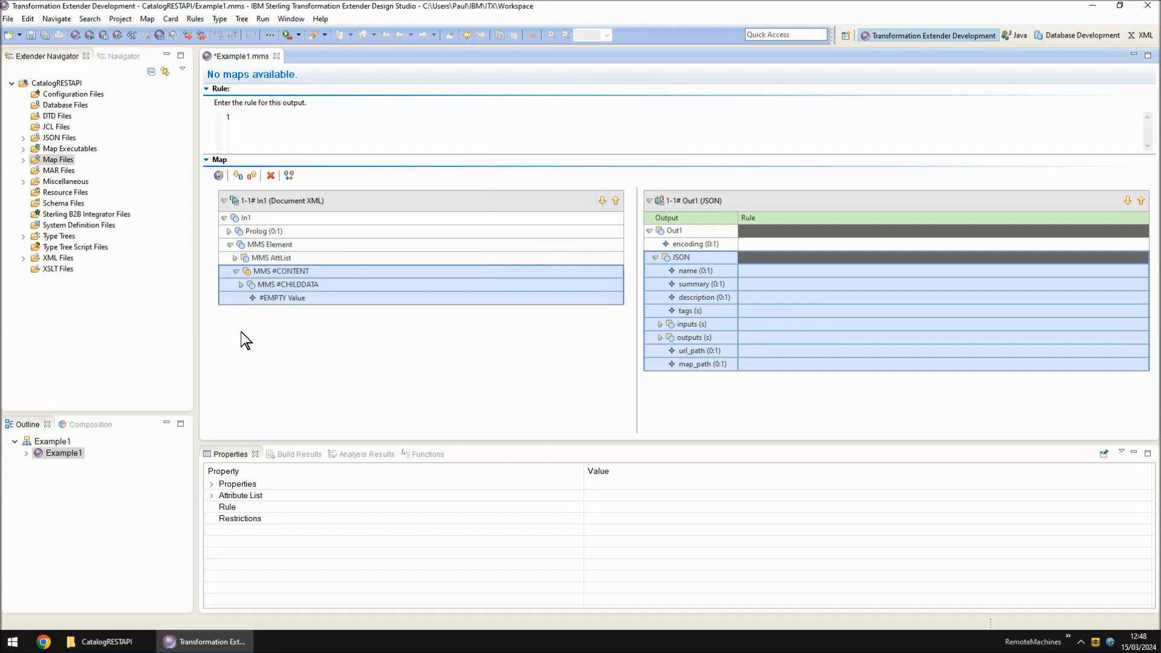
click(241, 284)
click(248, 299)
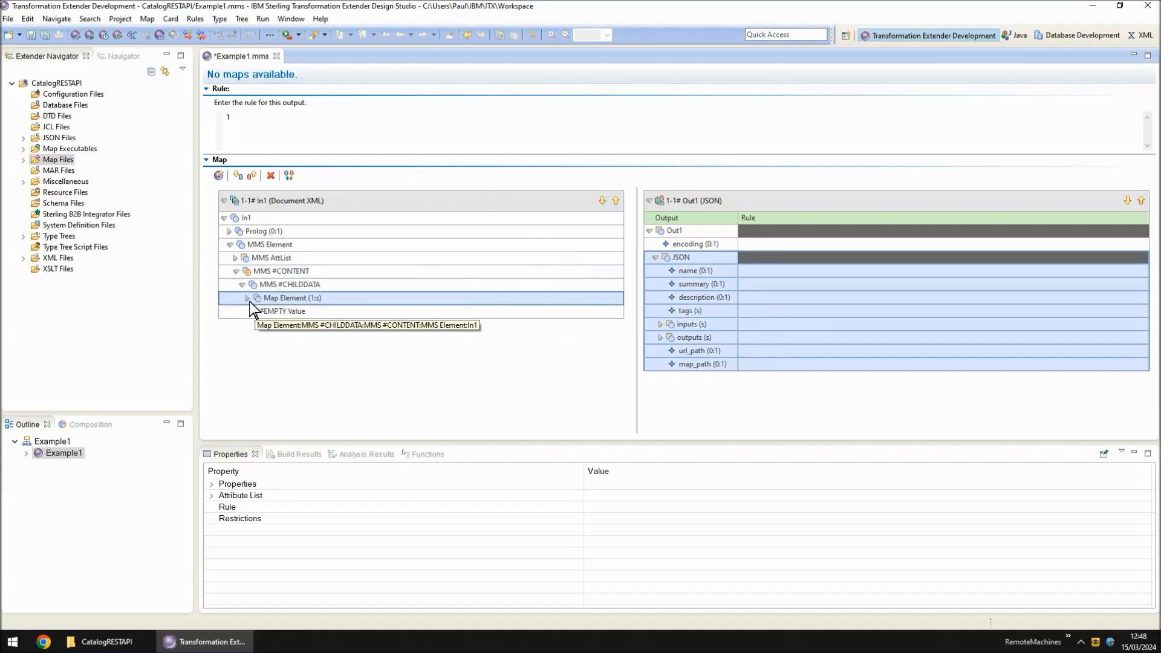
click(247, 298)
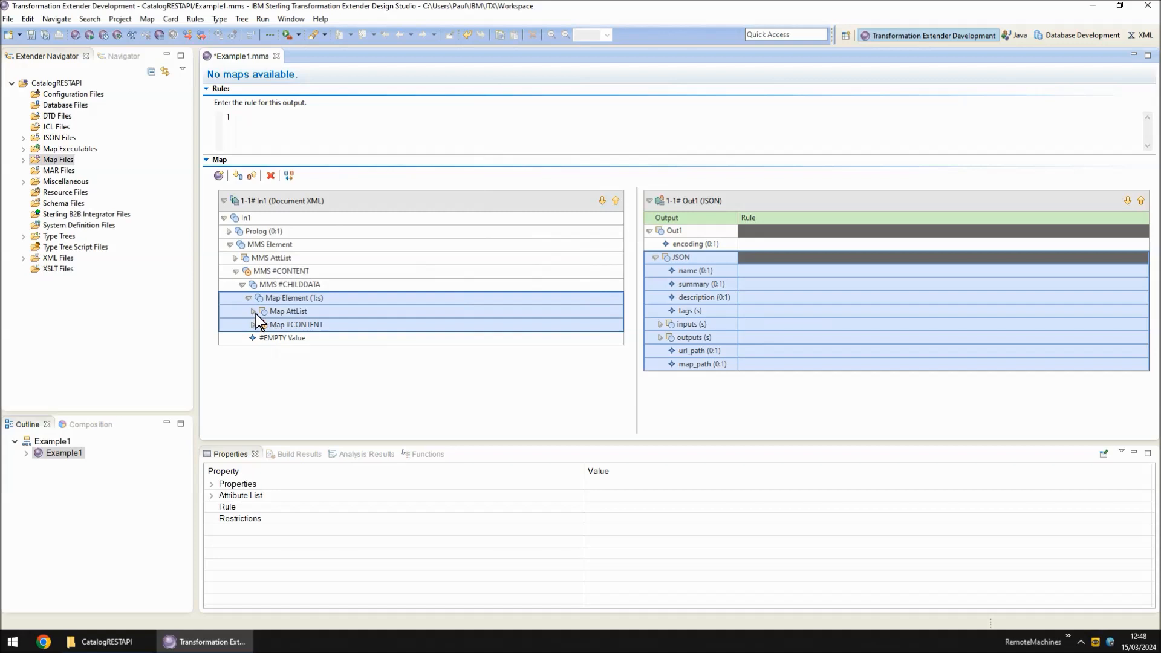
click(254, 311)
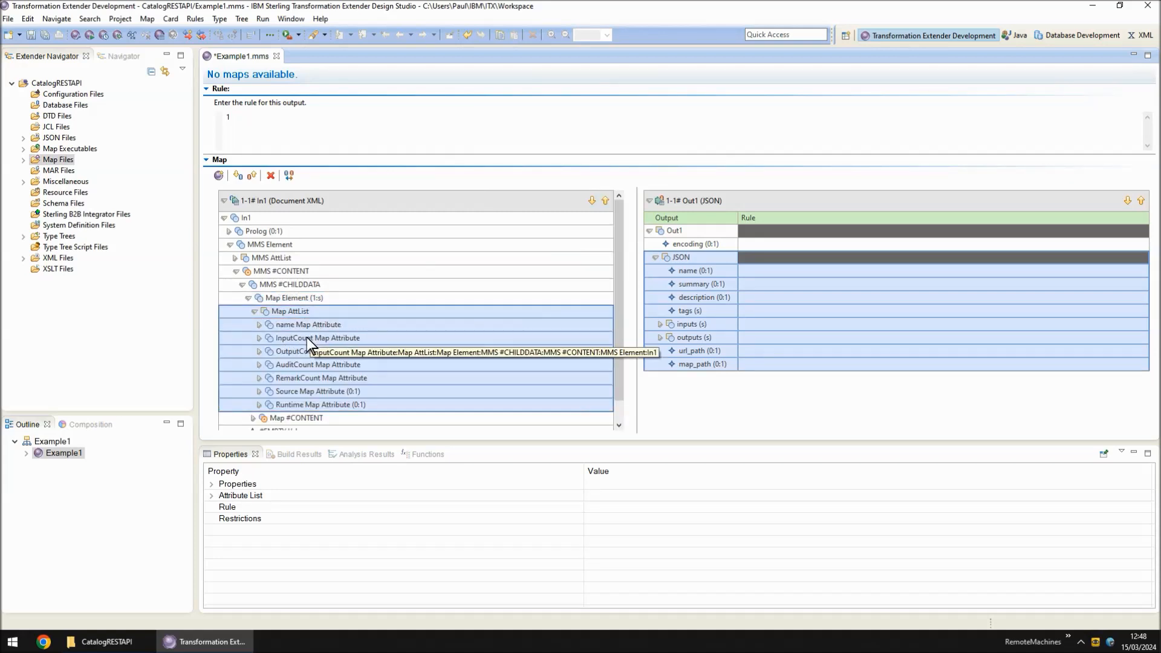
Step: Collapse the map attribute list and examine the Input and Output Elements under the map's content child data in In1
click(249, 299)
click(248, 299)
click(253, 311)
click(253, 325)
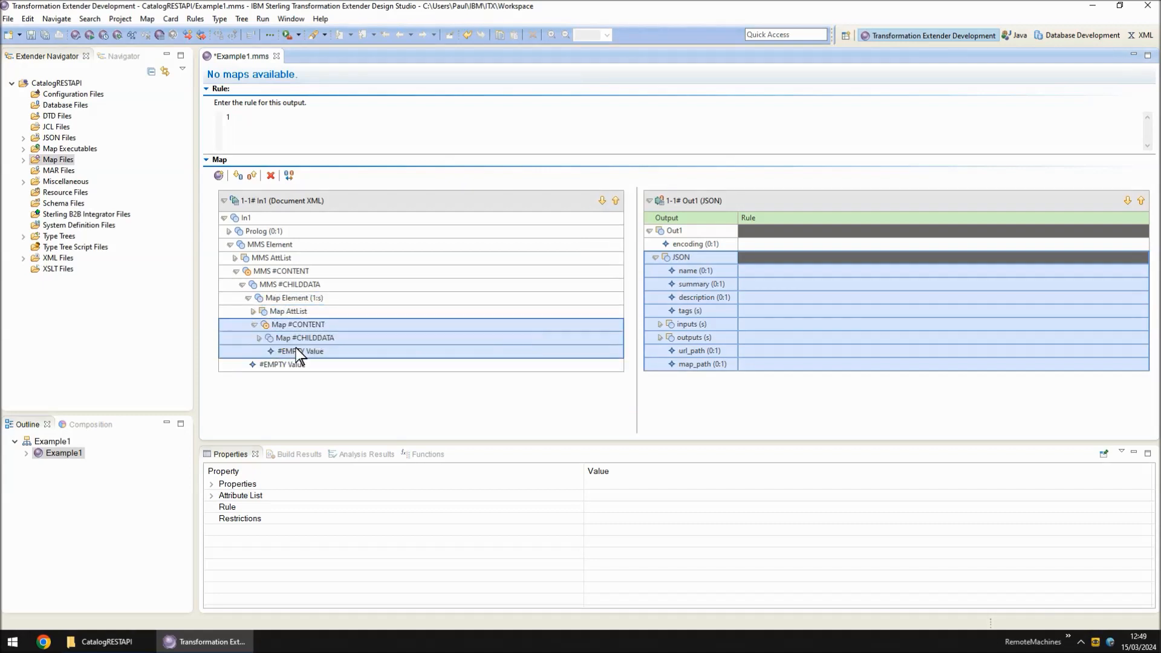
click(260, 338)
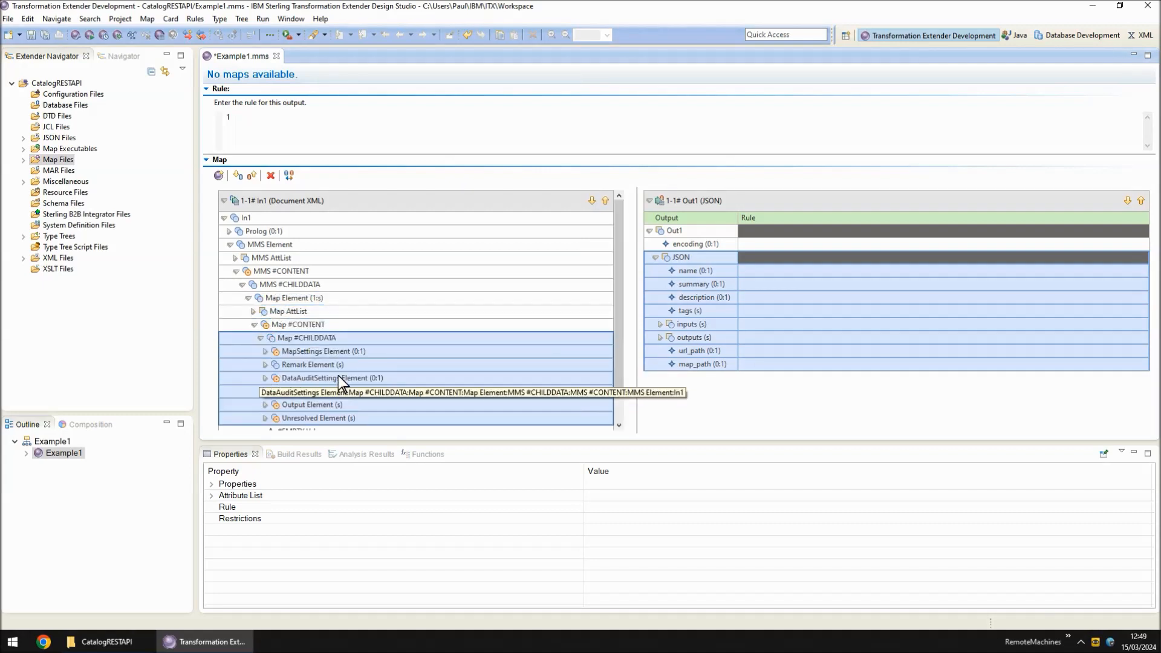
click(311, 394)
click(314, 403)
click(314, 394)
click(317, 402)
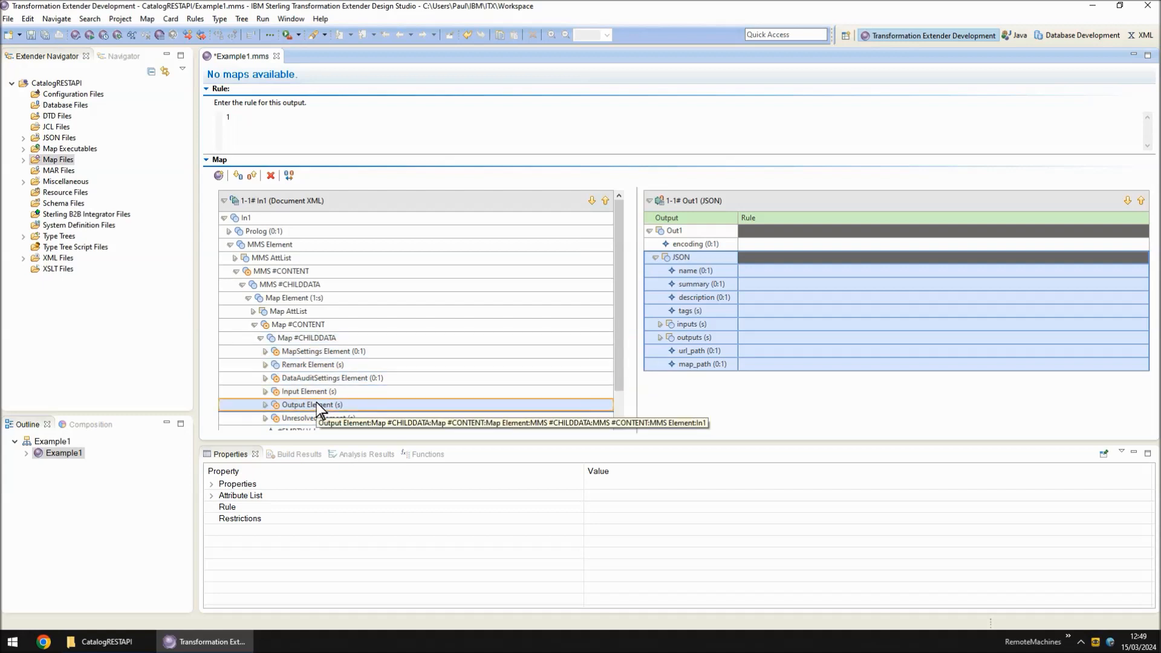
Step: Expand the Map Element's attribute list in In1 and select the name Map Attribute Value
click(249, 299)
click(257, 294)
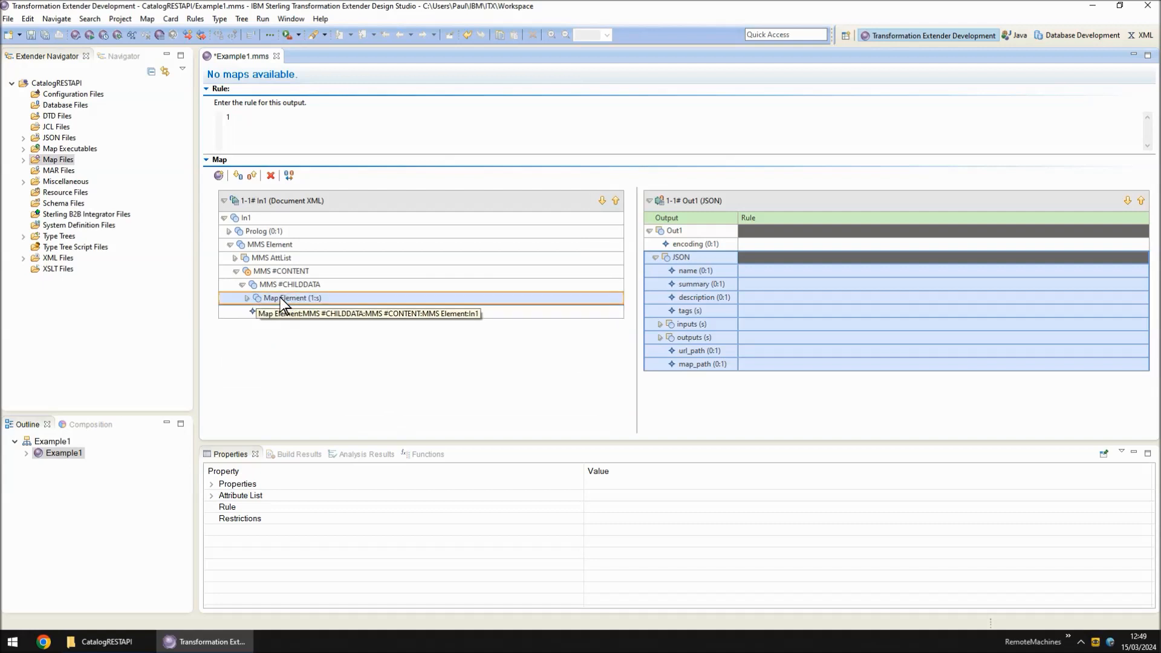
click(248, 298)
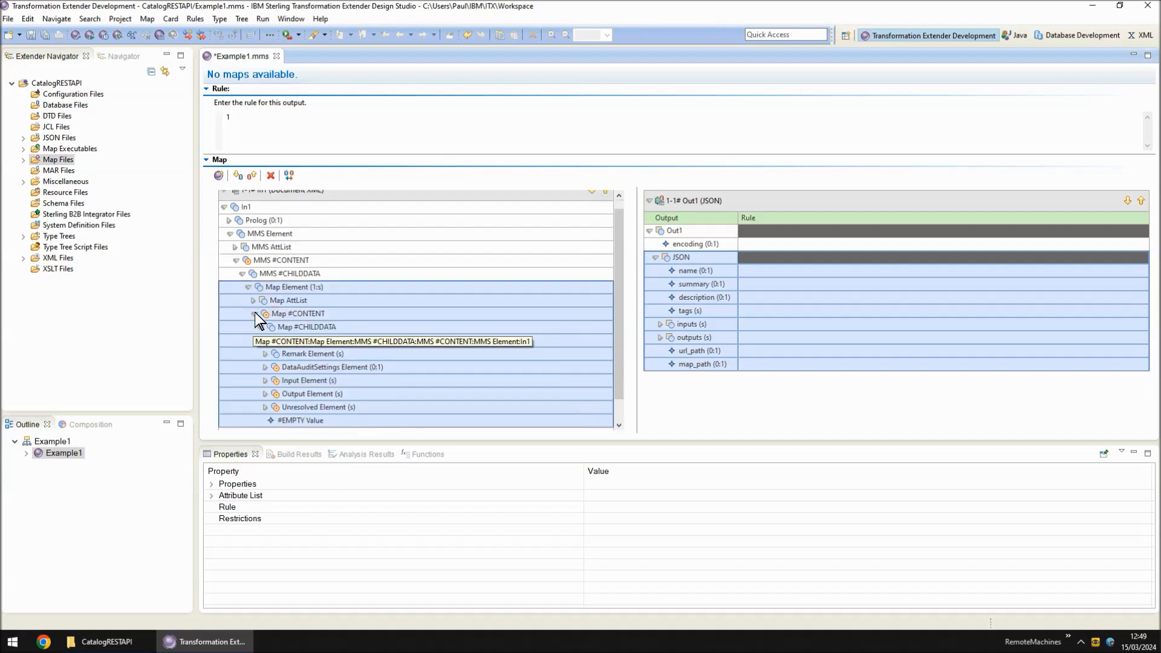
click(255, 313)
click(257, 313)
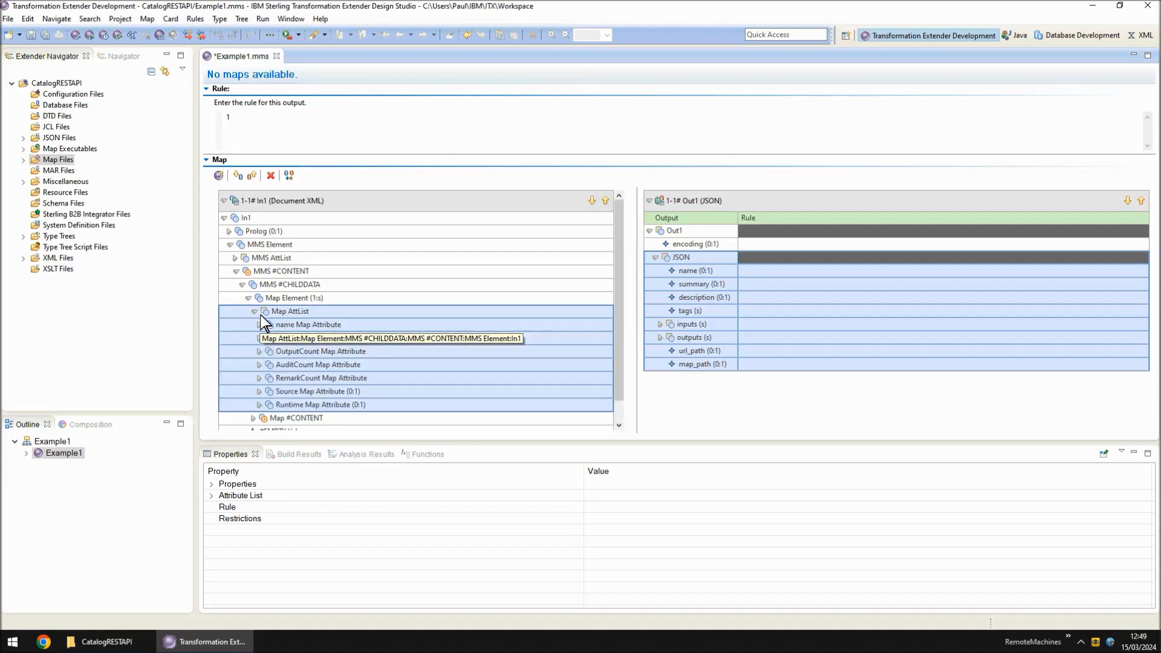
click(263, 324)
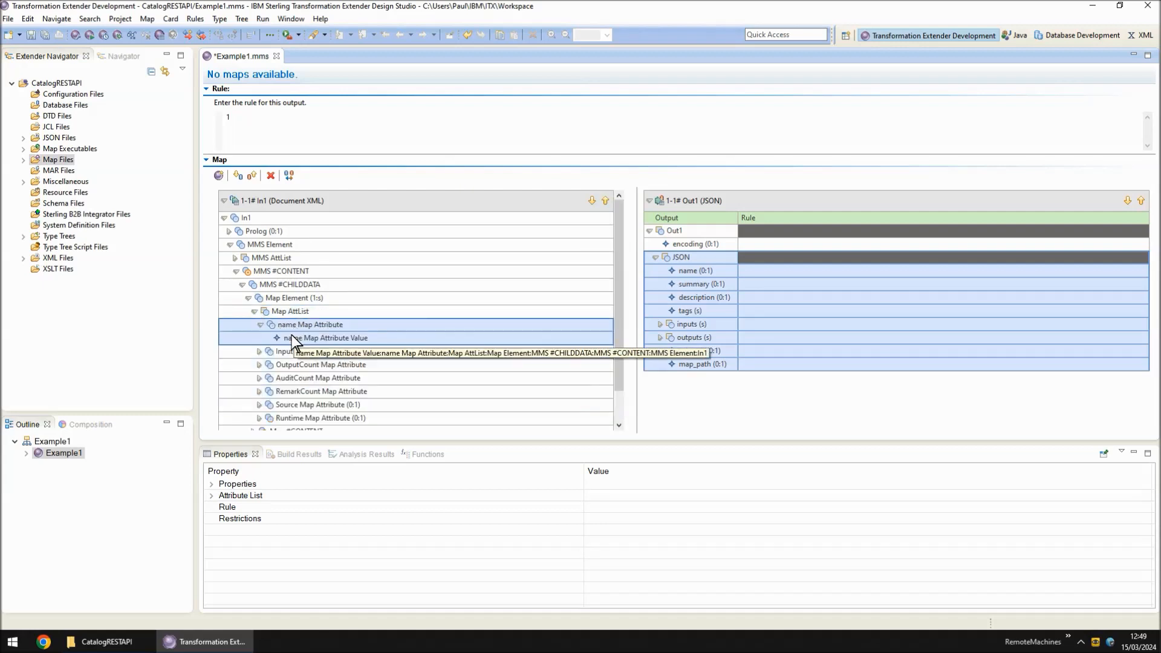
click(293, 336)
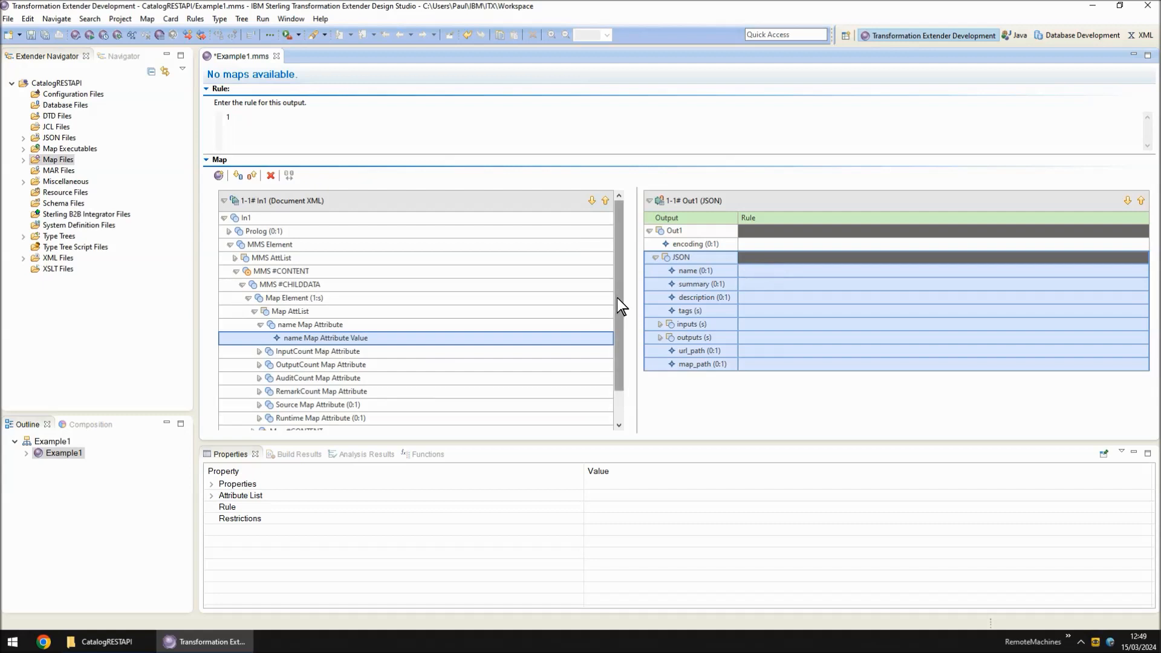
Step: Collapse the Out1 output and start a new input card named In2
click(651, 231)
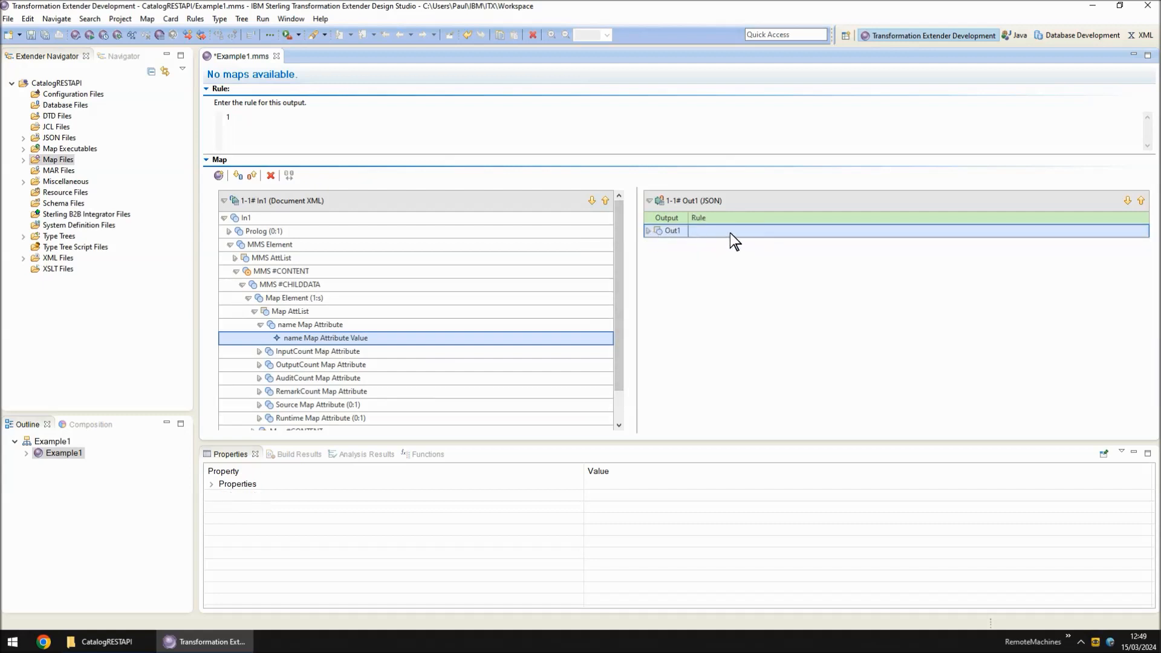
scroll(617, 254, down, 1)
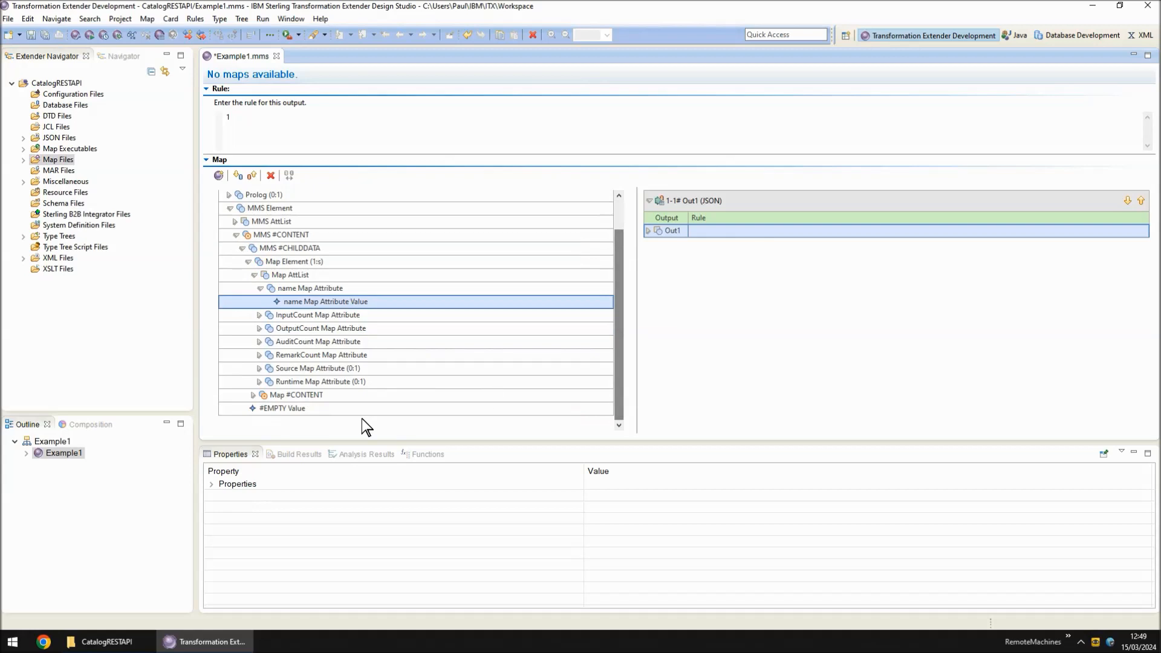
right_click(339, 423)
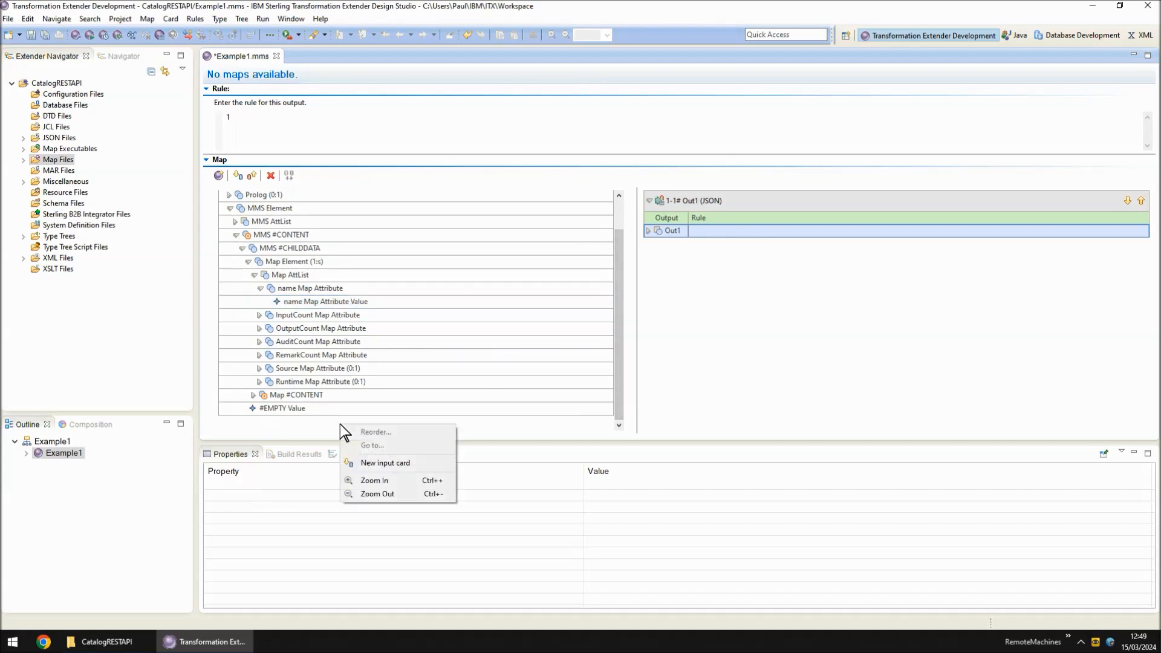
click(380, 461)
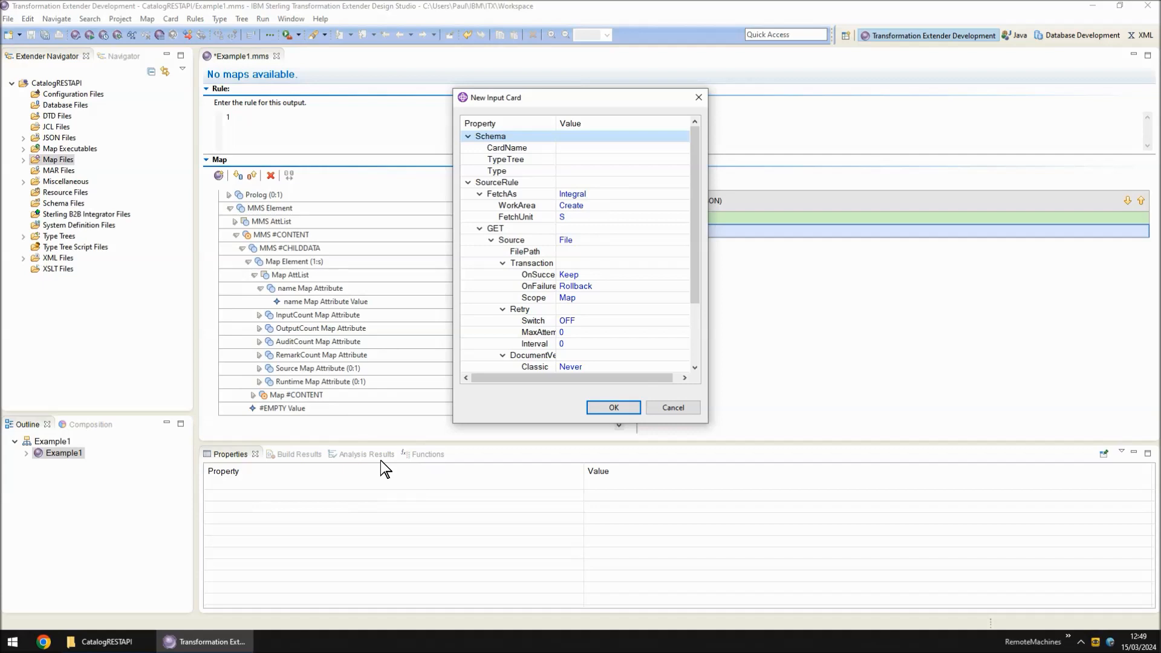
click(578, 147)
text(In2)
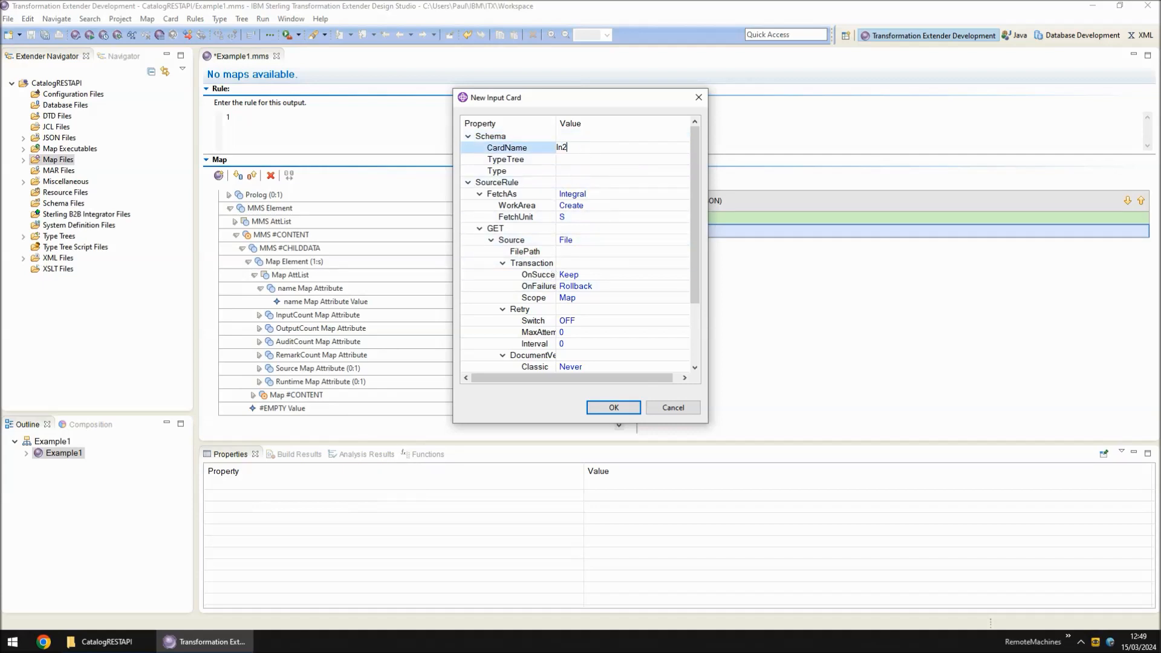
Step: Set the In2 card's type tree to Generic.mtt and its type to TextItem
click(615, 159)
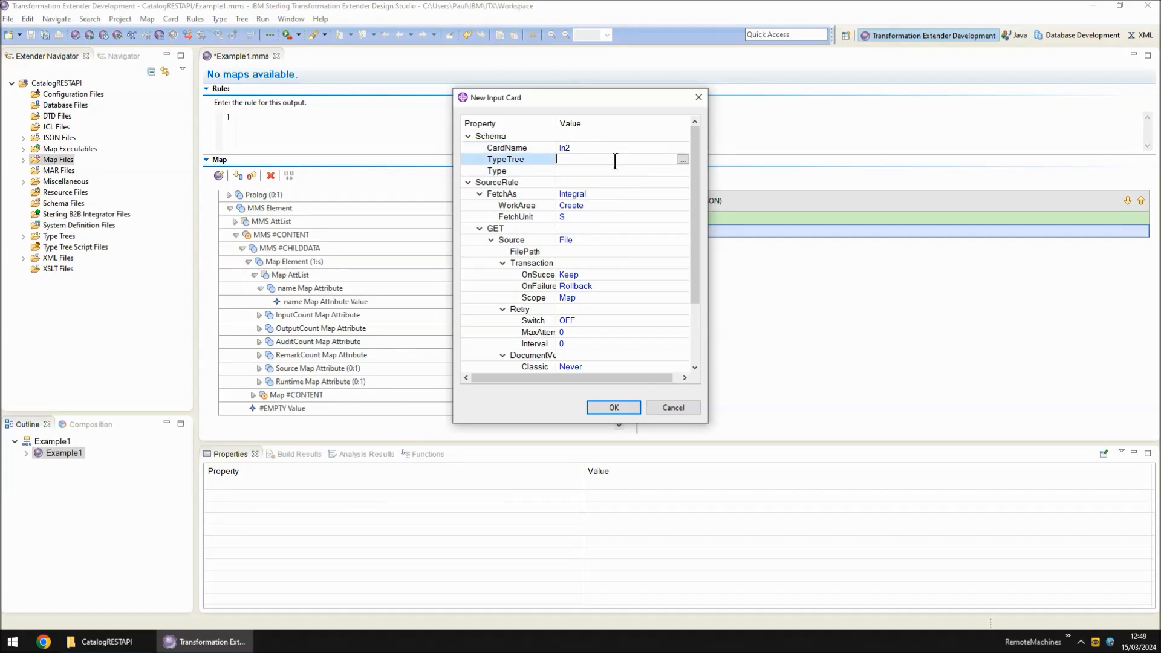
click(122, 641)
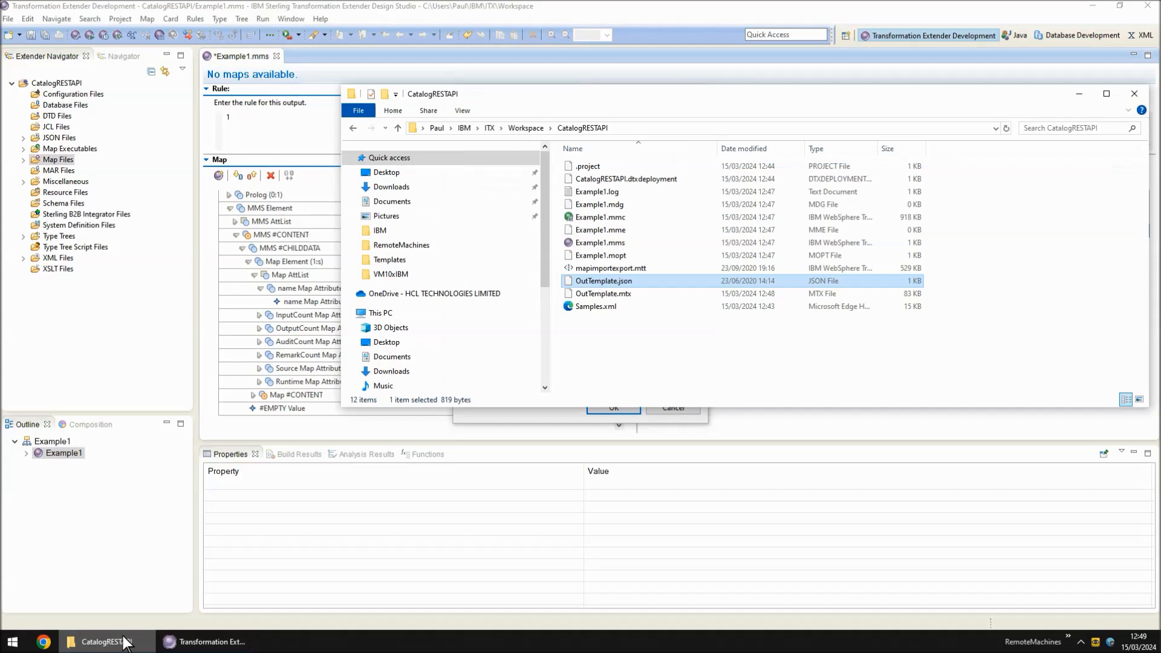
key(alt+d)
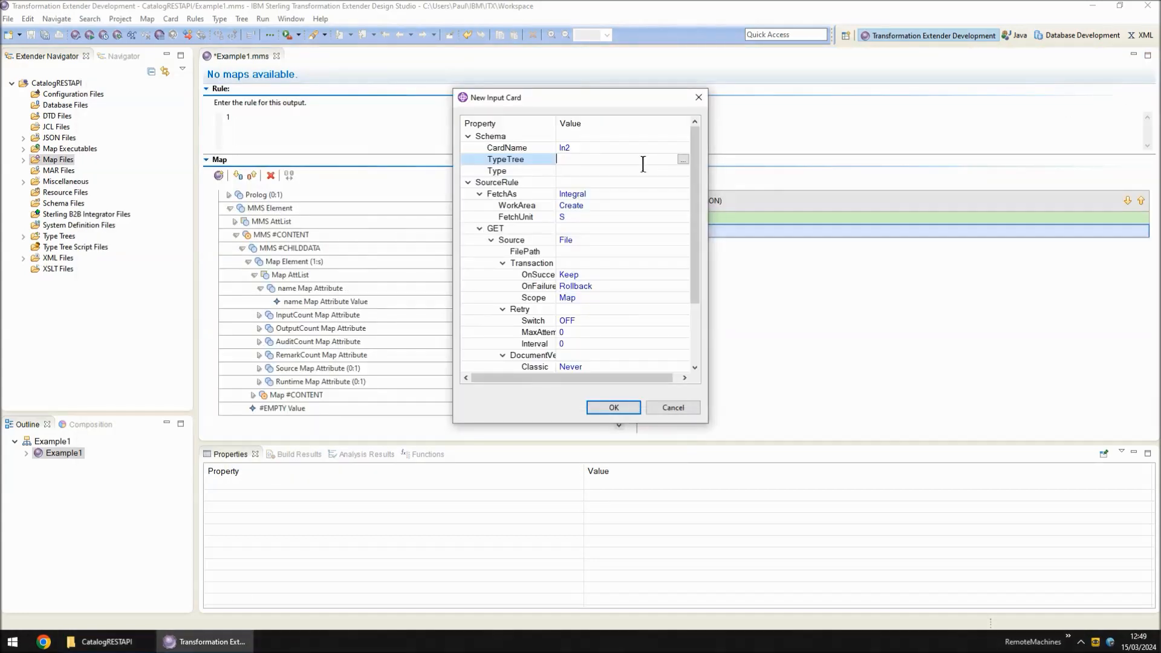
text(Generic.mtt)
click(685, 170)
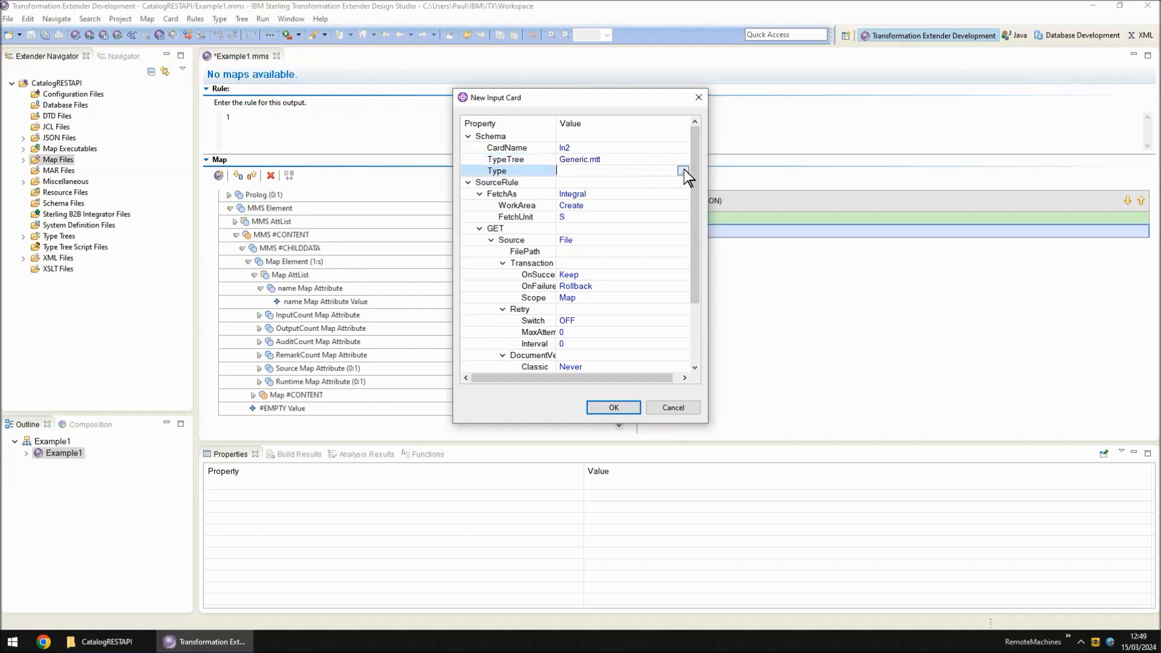
click(685, 170)
click(460, 210)
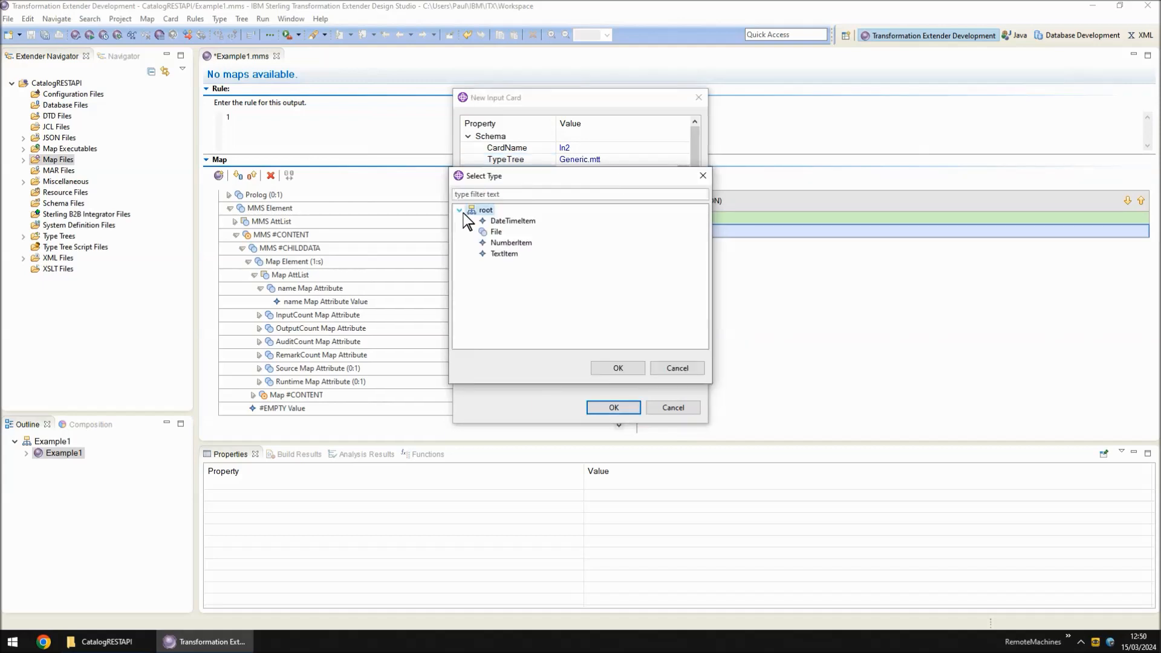
double_click(506, 253)
Step: Set the In2 card's source to Echo with the data TwoInTwoOut, and accept the card
click(597, 239)
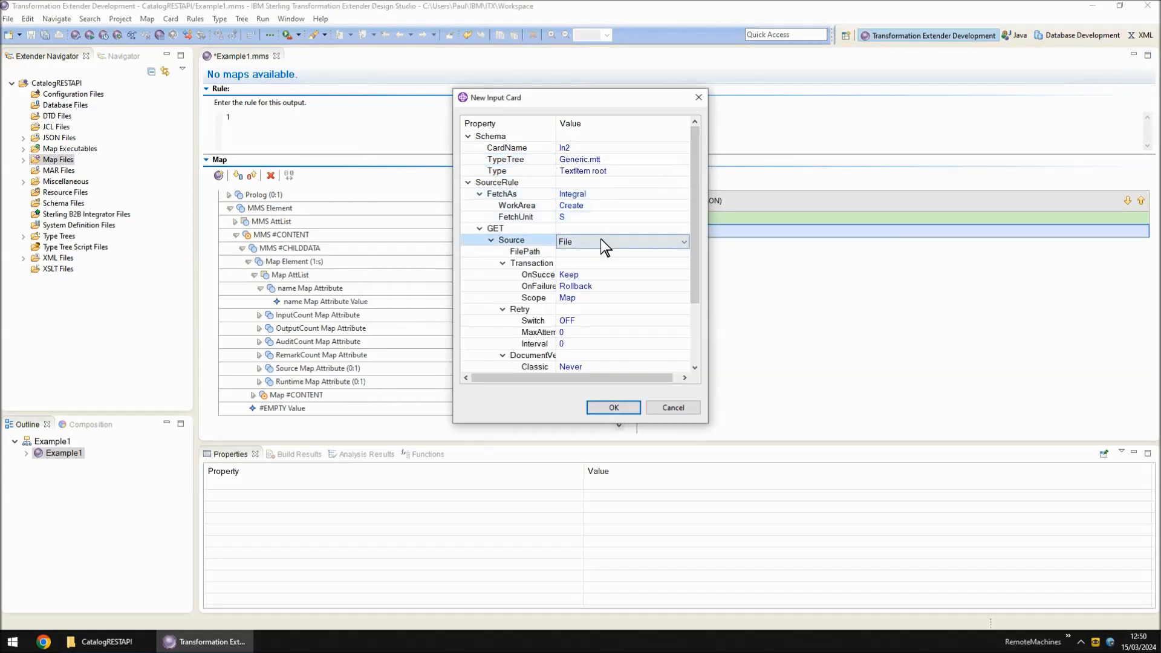
click(597, 250)
text(TwoInTwoOut)
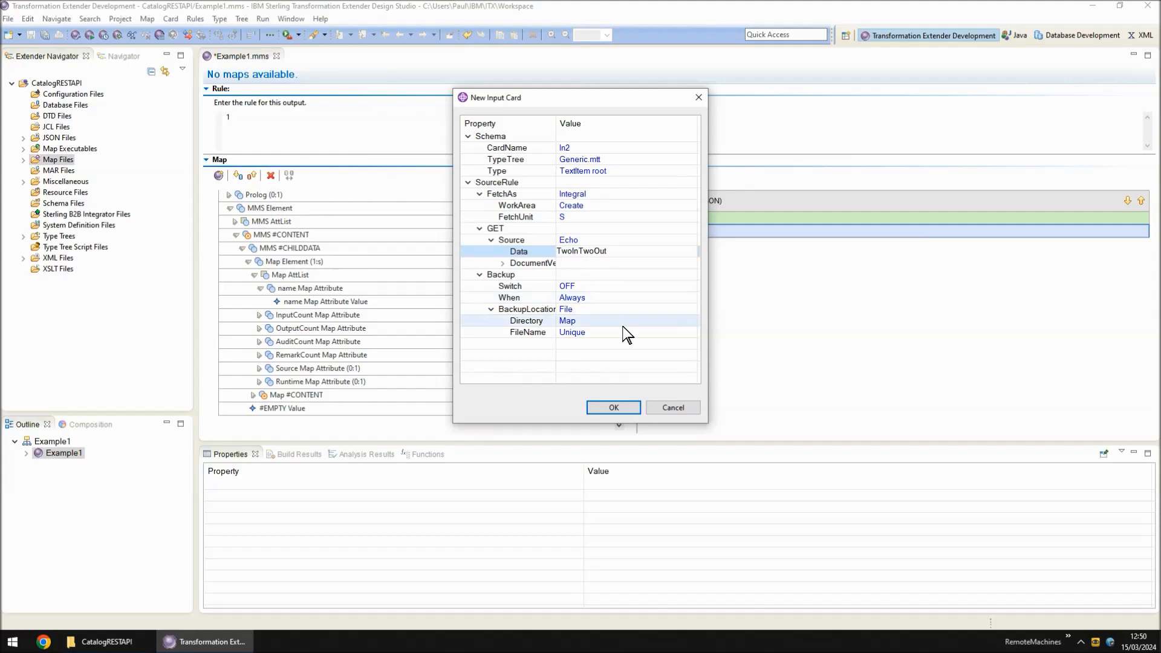
click(625, 405)
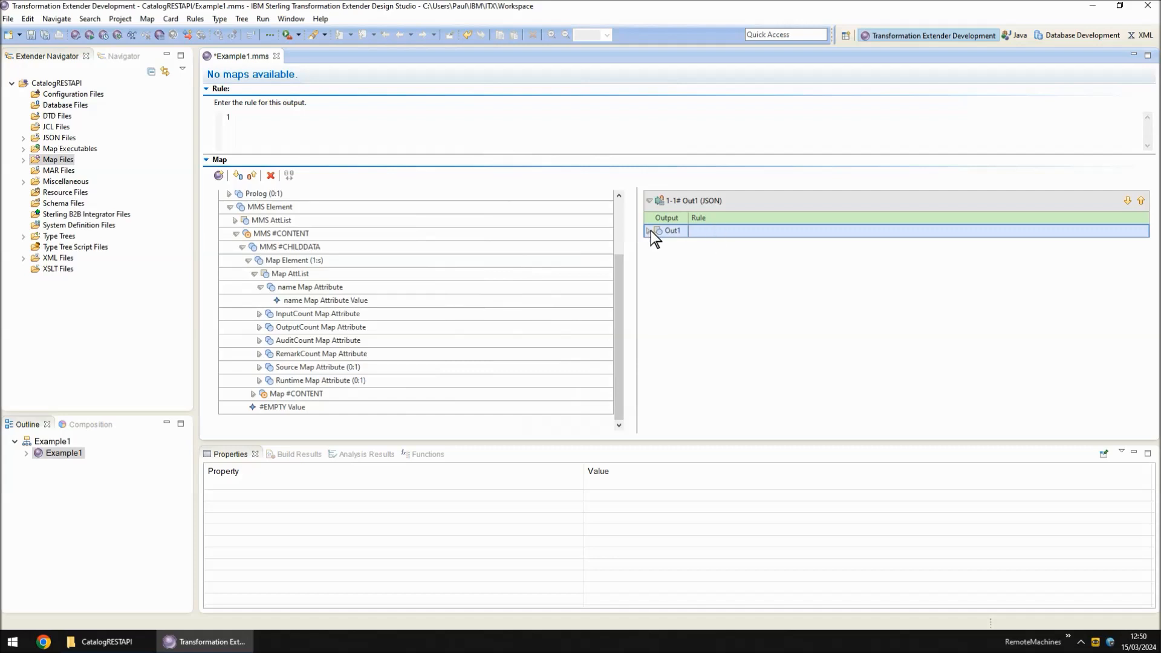
Step: Give Out1 an EXTRACT rule that returns the In1 Map Element whose name attribute value equals In2, and save with open maps updated
click(555, 137)
text(=)
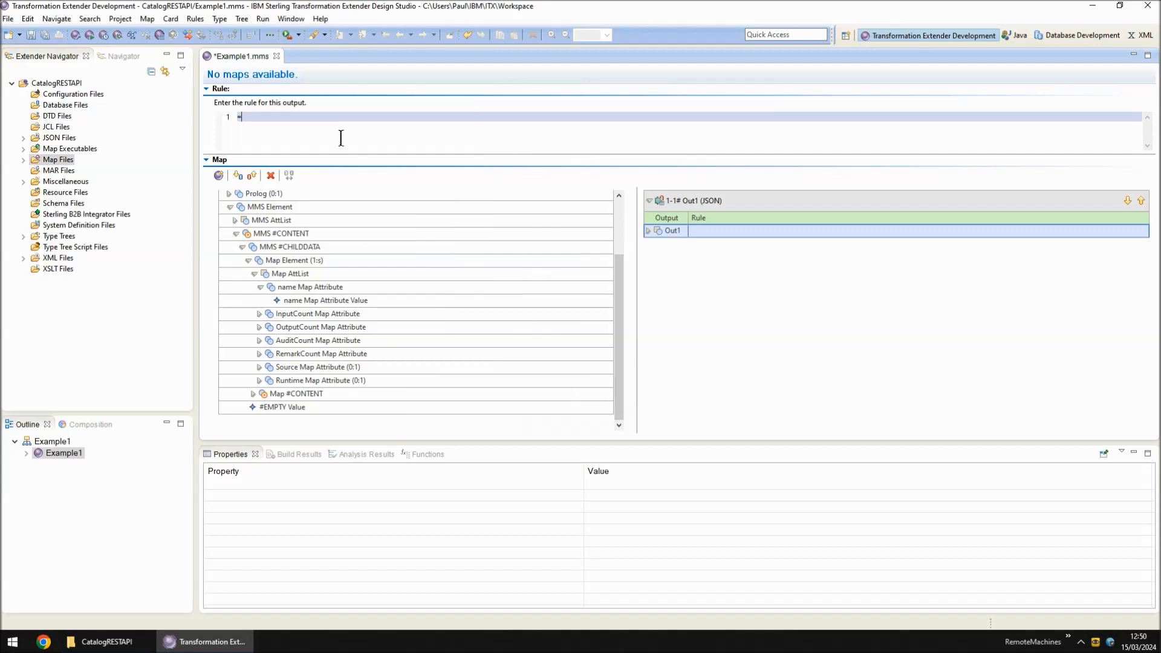
text(EXTRACT)
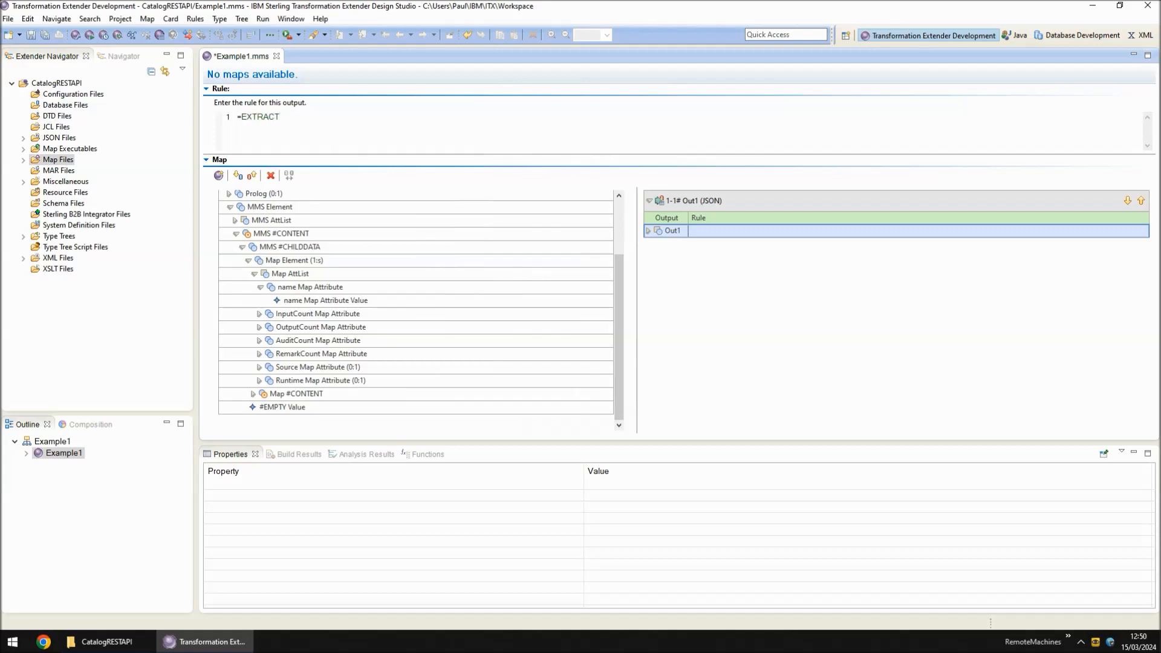
text(()
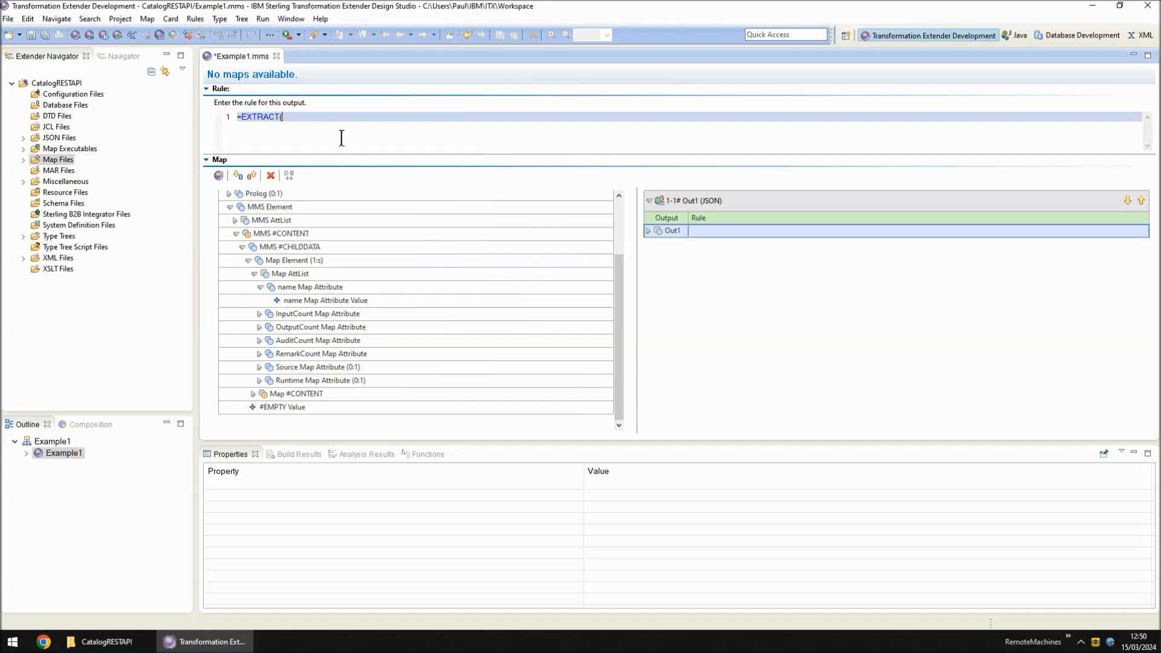
drag(274, 260, 347, 126)
text(,)
drag(295, 297, 589, 136)
text(=)
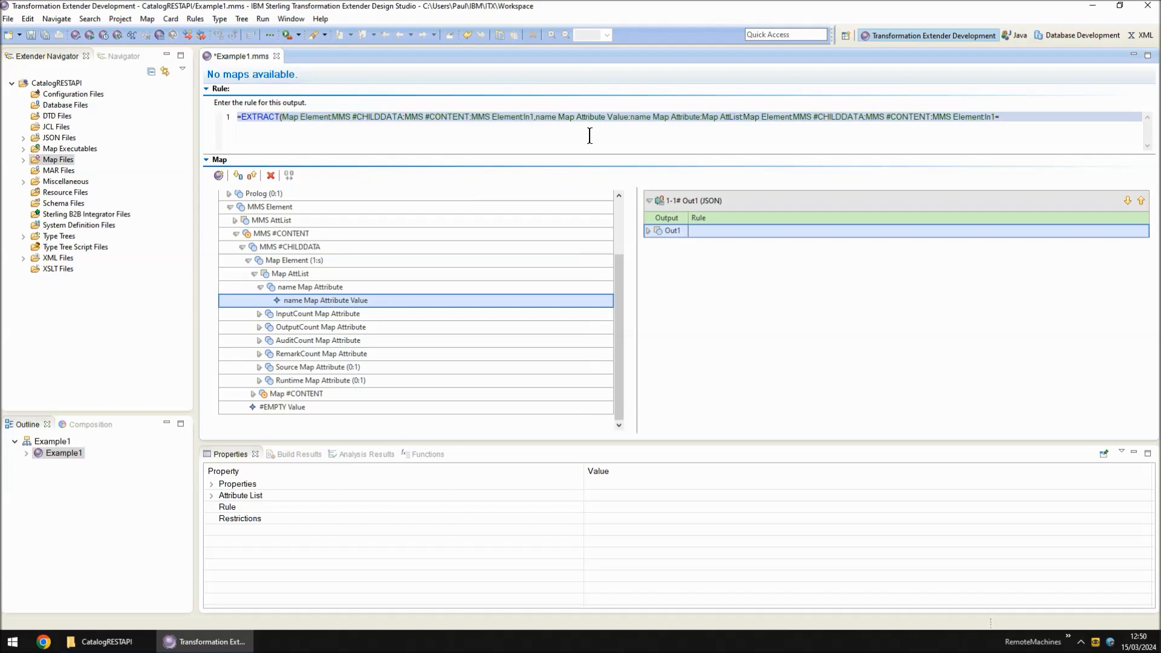
text(In2))
key(Return)
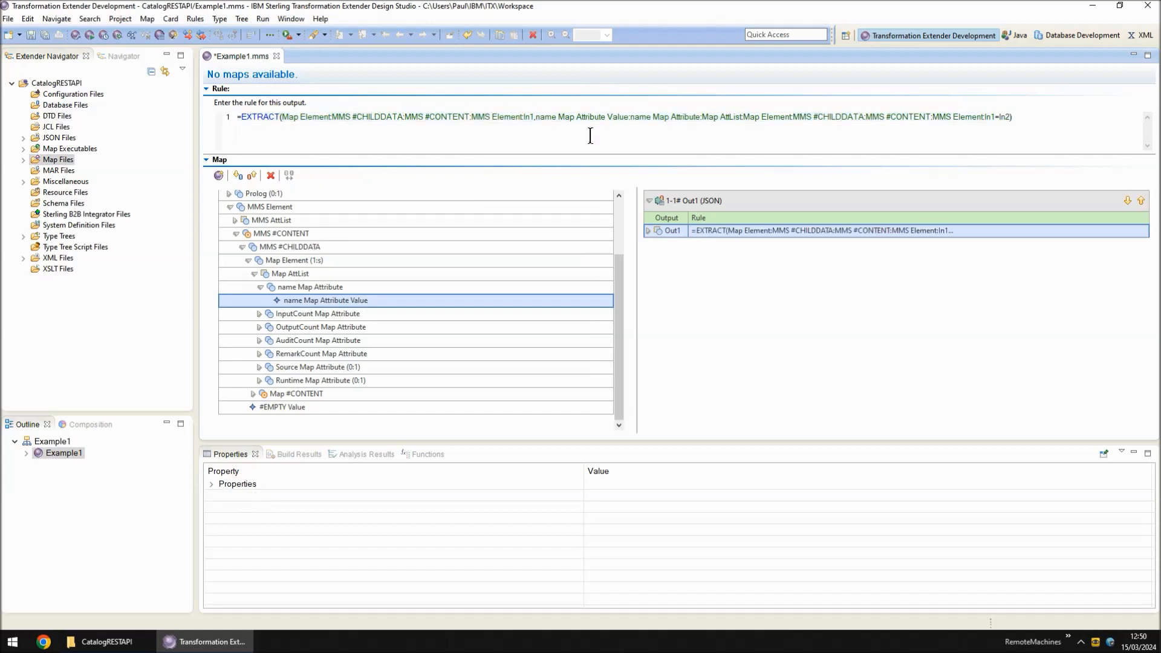
key(ctrl+s)
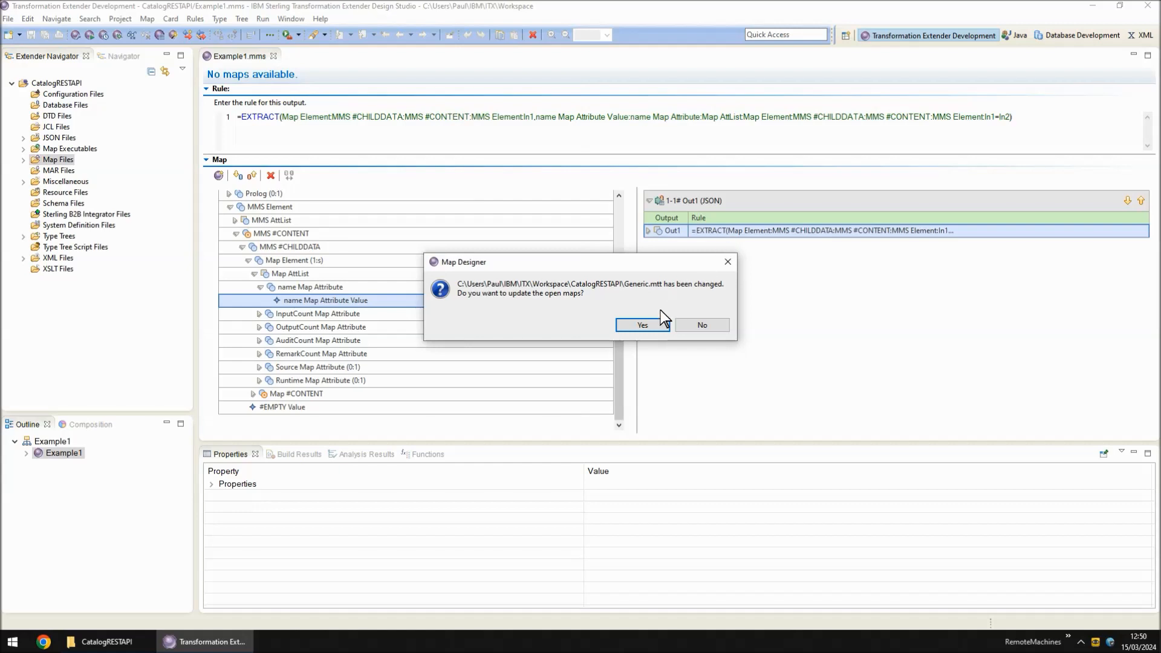
key(Return)
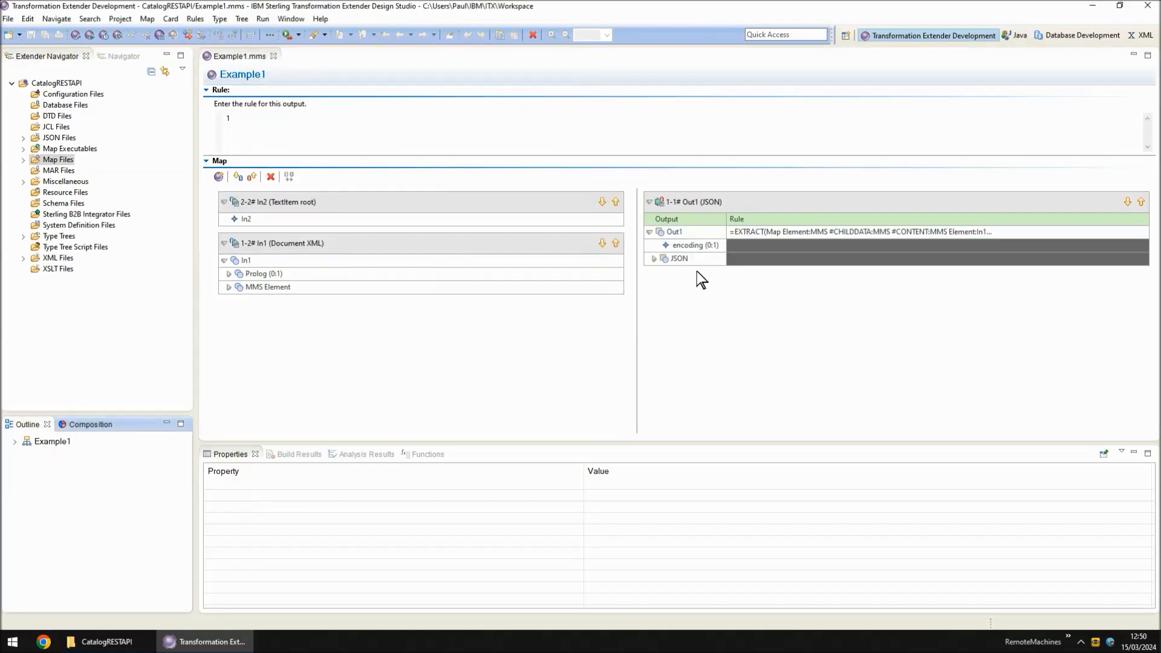
Step: Wrap the EXTRACT expression in Out1's rule in a call to the functional map F_GenJSON
click(752, 232)
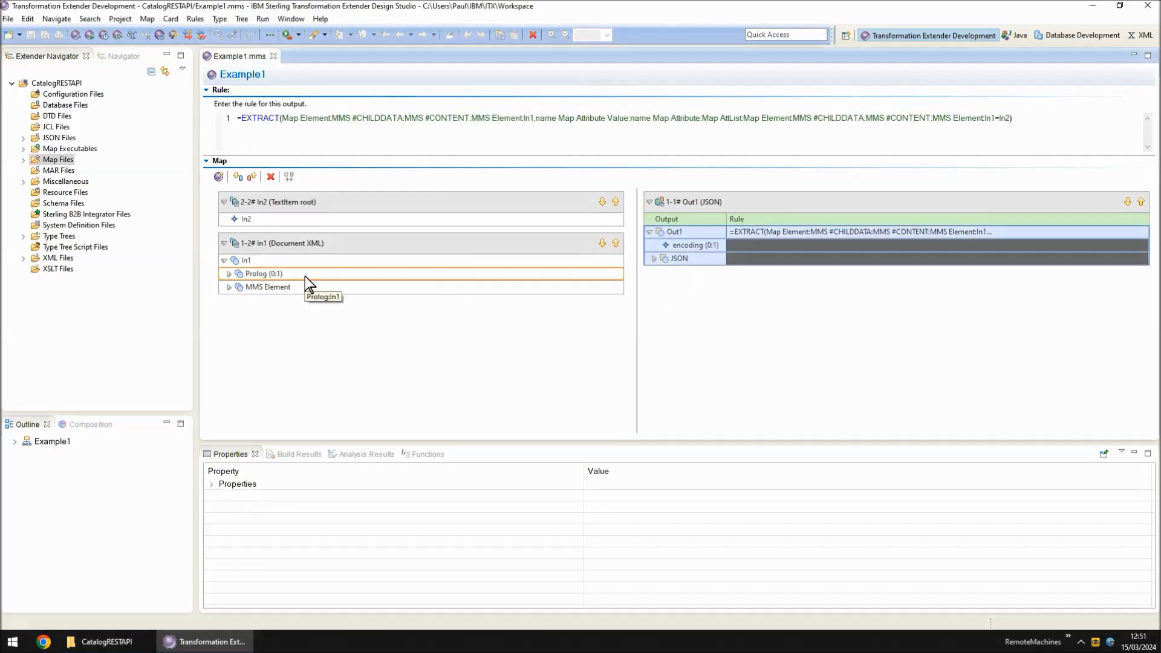
key(ctrl+a)
text(=F_GenJSON(EXTRACT(Map Element:MMS #CHILDDATA:MMS #CONTENT:MMS Element:In1,name Map Attribute Value:name Map Attribute:Map AttList:Map Element:MMS #CHILDDATA:MMS #CONTENT:MMS Element:In1=In2)))
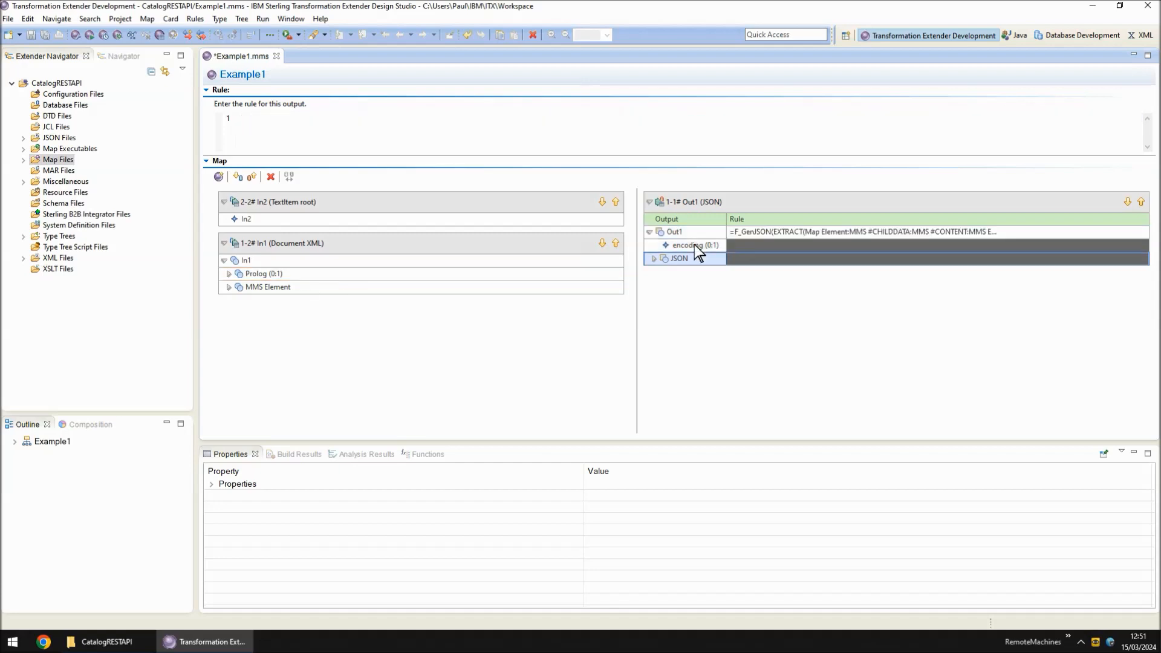
Step: Create the F_GenJSON functional map from Out1's rule with the Functional Map Wizard
right_click(764, 230)
click(812, 405)
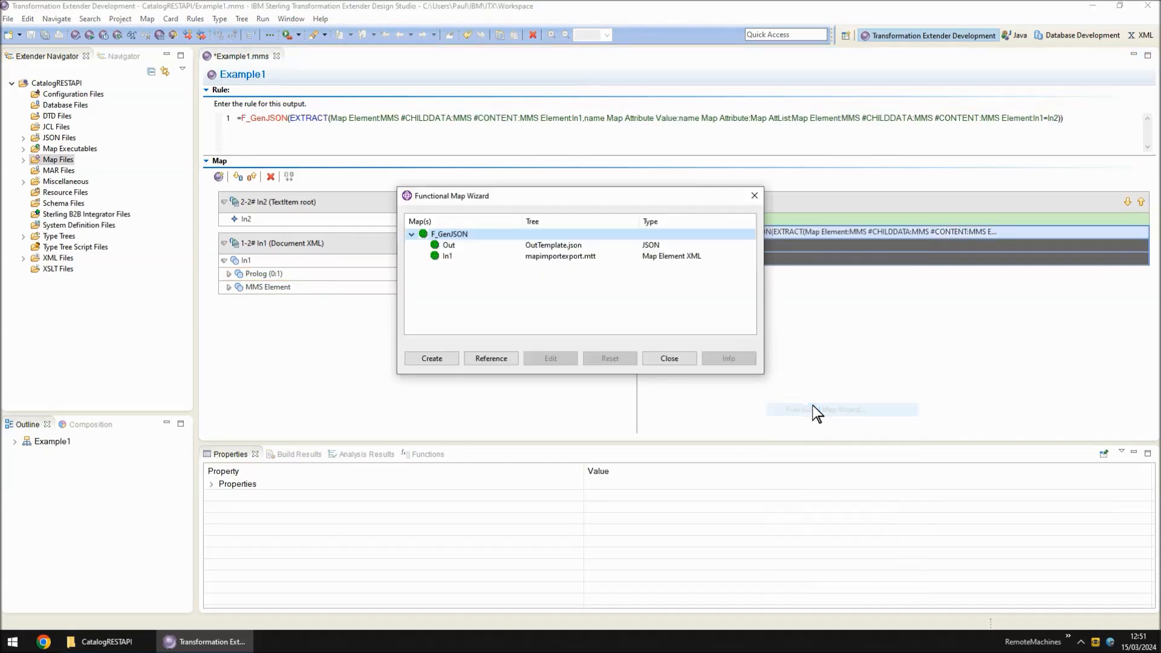
click(431, 358)
click(665, 360)
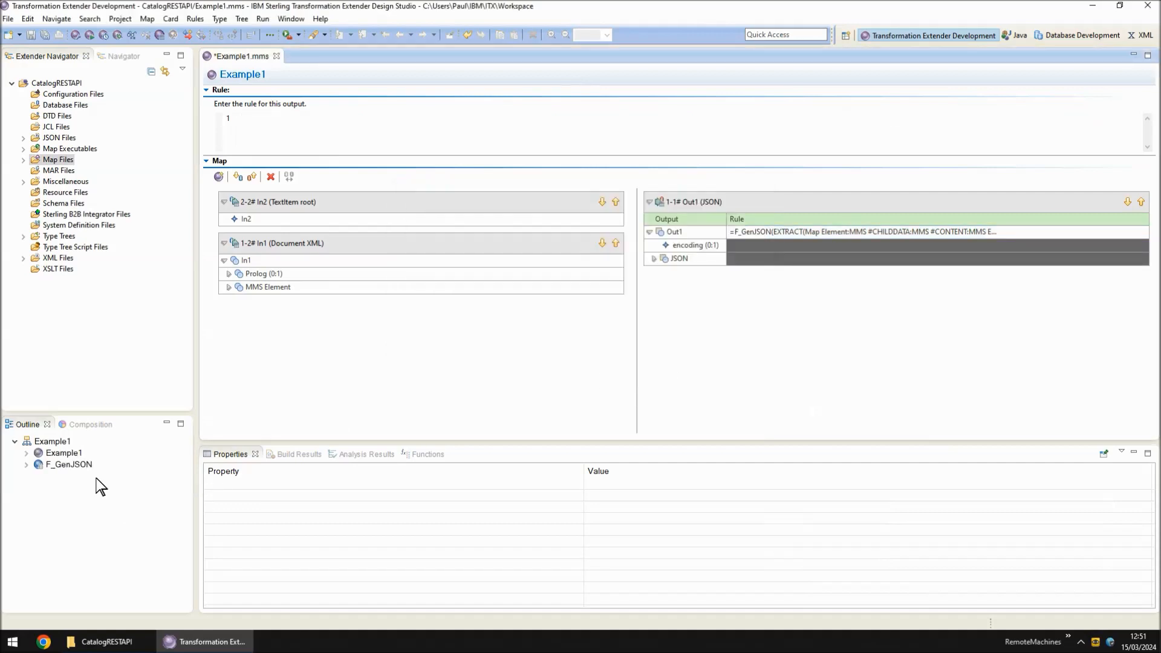
Step: Open the F_GenJSON map from the composition of Example1
click(85, 424)
click(26, 453)
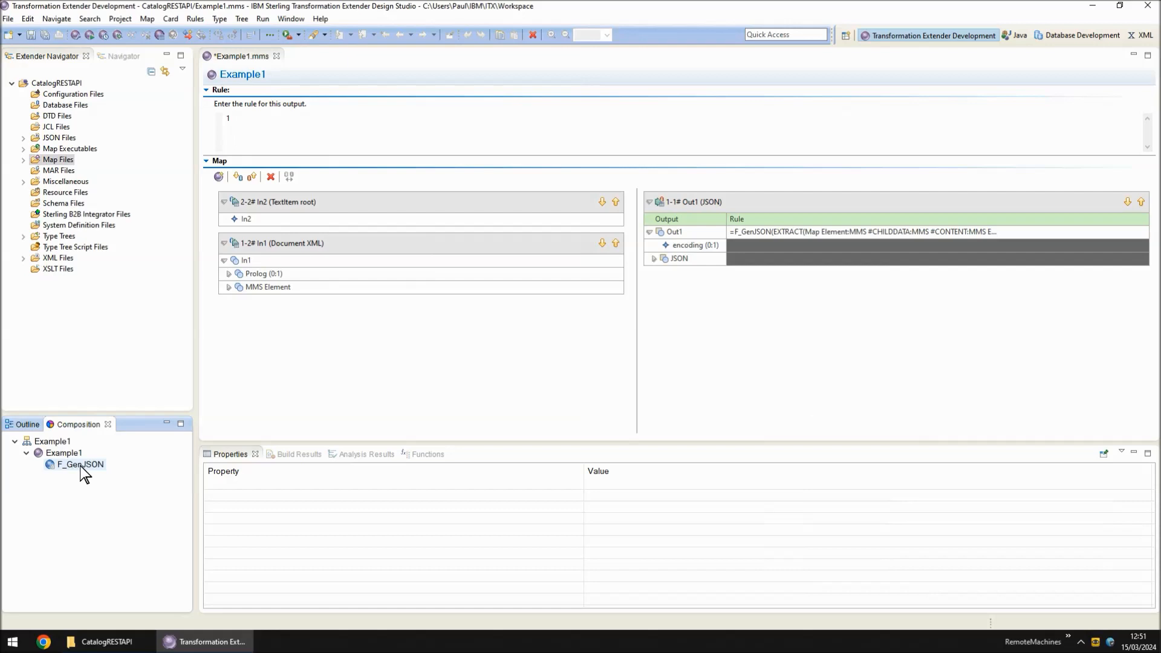
double_click(81, 465)
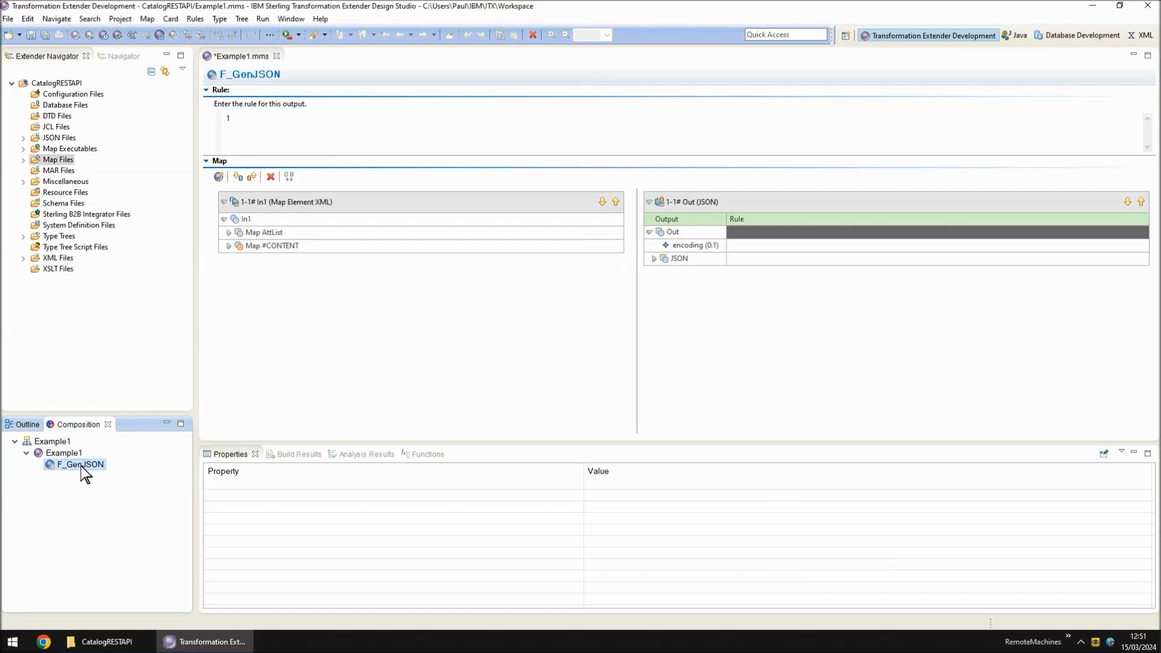
Step: Map the name Map Attribute Value of In1 to the JSON name field of F_GenJSON's output
click(655, 263)
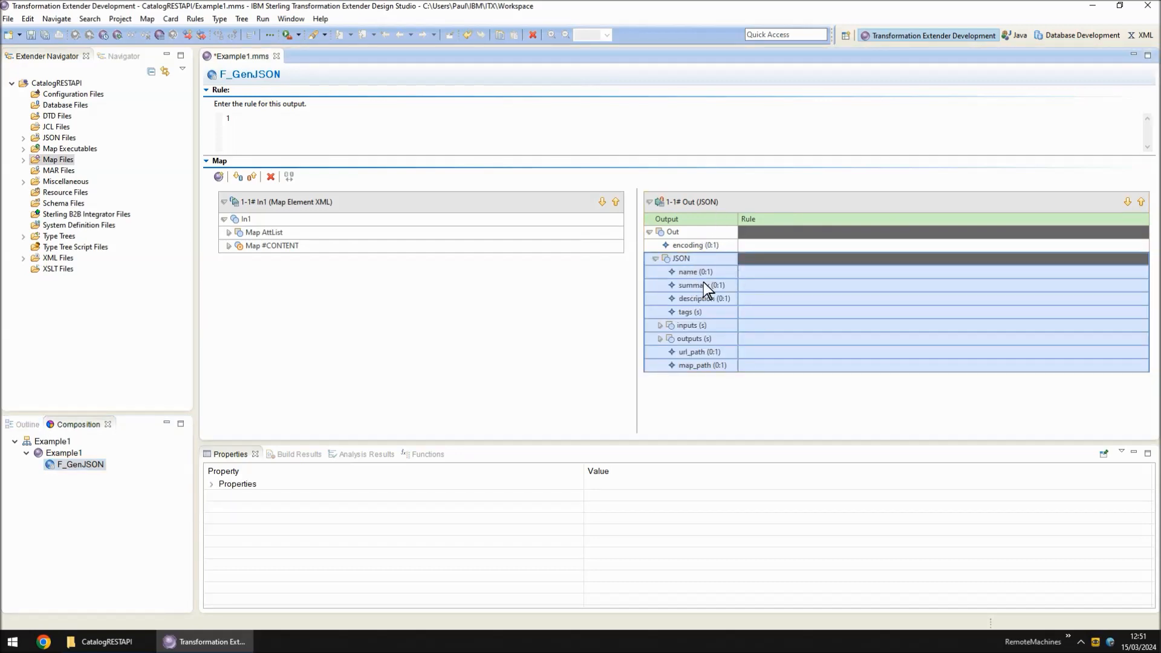
click(228, 233)
click(235, 247)
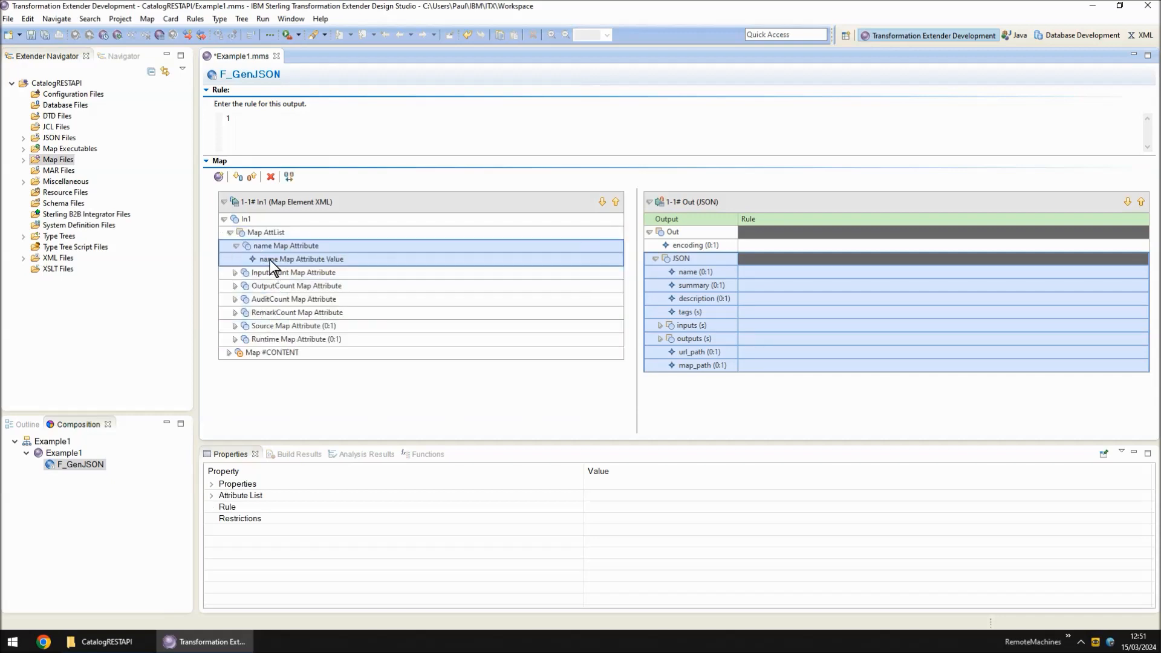
drag(270, 260, 756, 271)
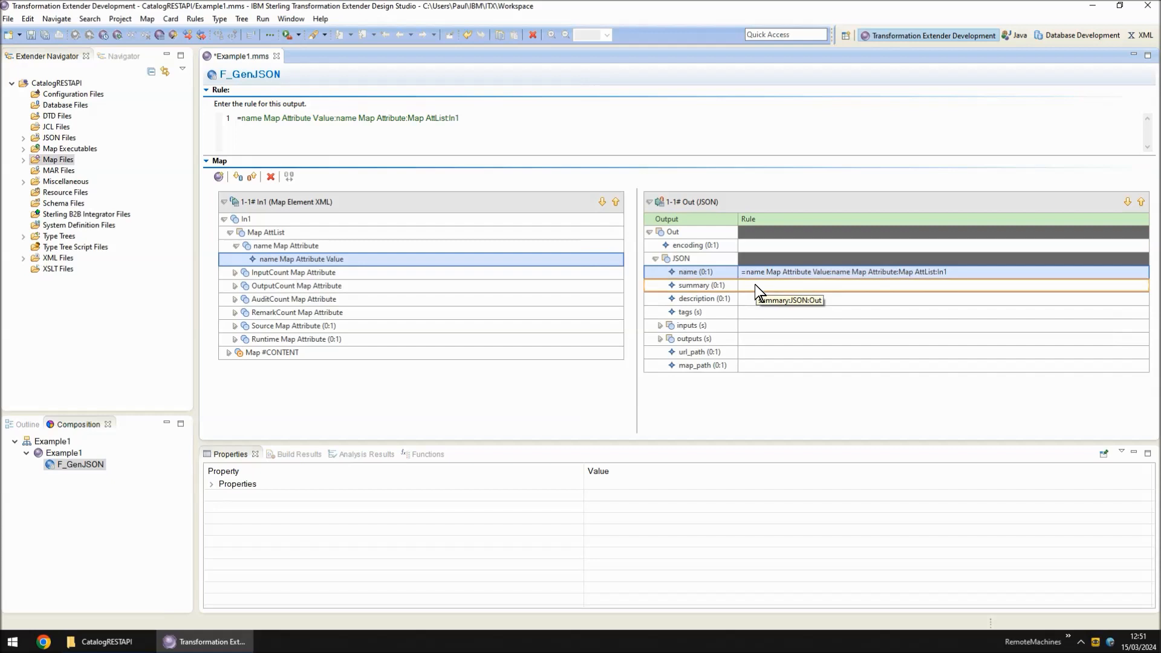
Step: Set the encoding rule of F_GenJSON's output to NONE and the summary rule to ="This is where the Summary goes"
right_click(761, 245)
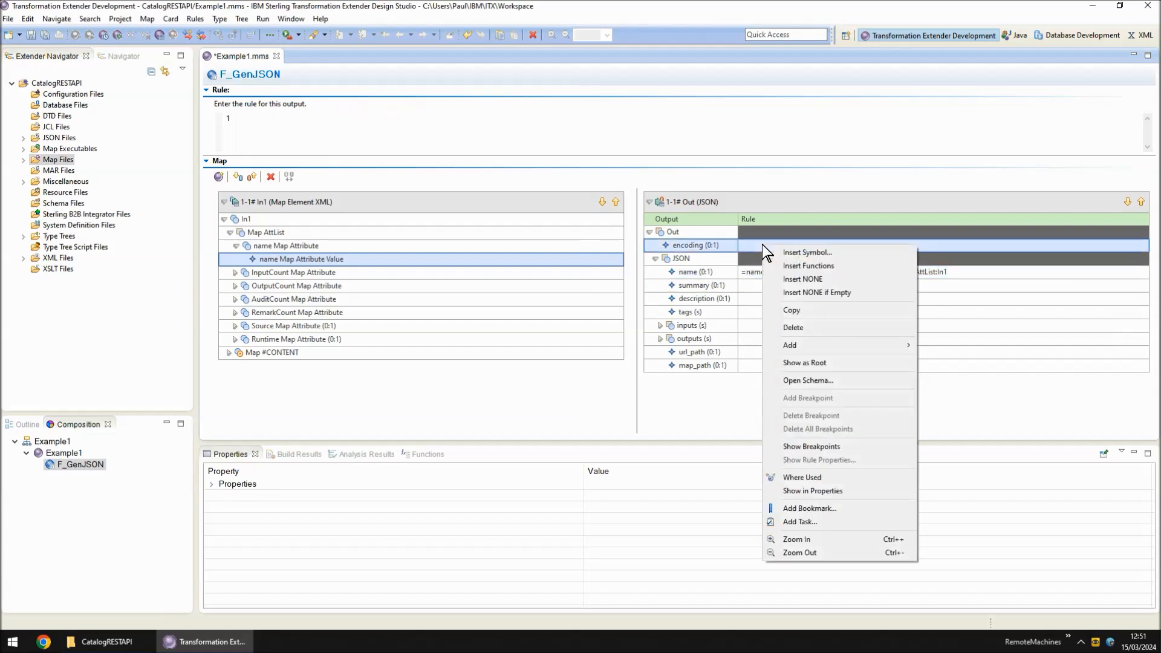
click(805, 279)
click(749, 286)
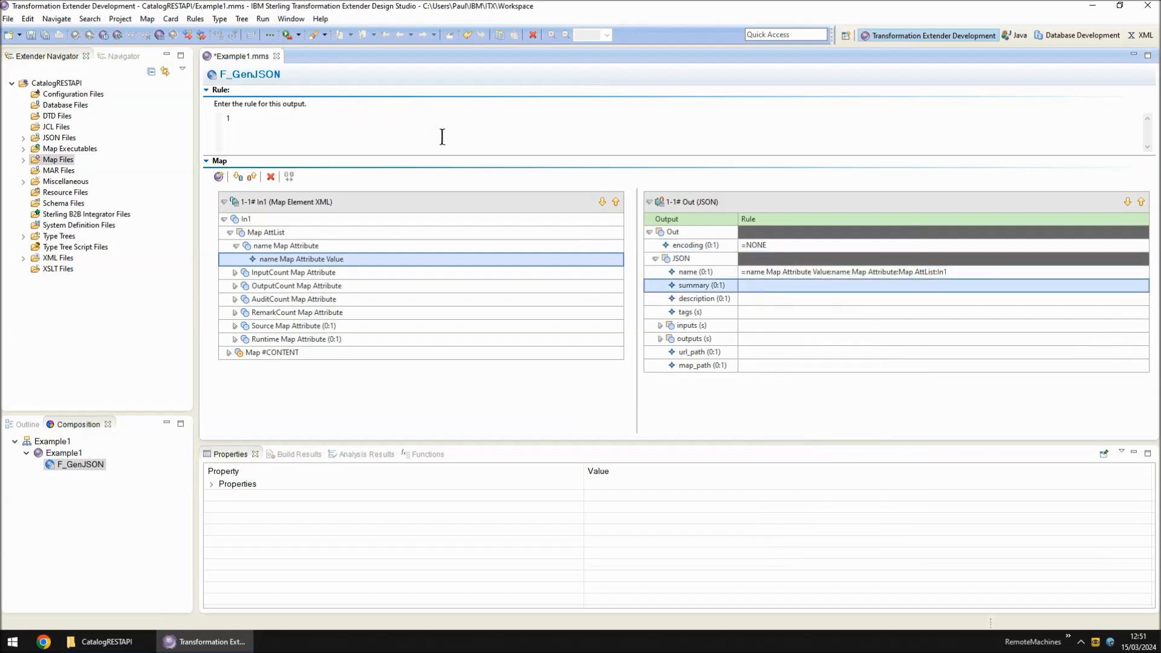
click(441, 137)
text(="This is where the Summary goes")
Step: Set the description rule to ="This is where te description goes" and the tags rule to NONE
click(751, 298)
click(444, 137)
text(="This is where te description goes")
click(754, 312)
right_click(756, 312)
click(800, 345)
Step: Set the url_path rule to ="test/"+name:JSON:Out and the map_path rule to =name:JSON:Out, reusing the output's name field
click(751, 353)
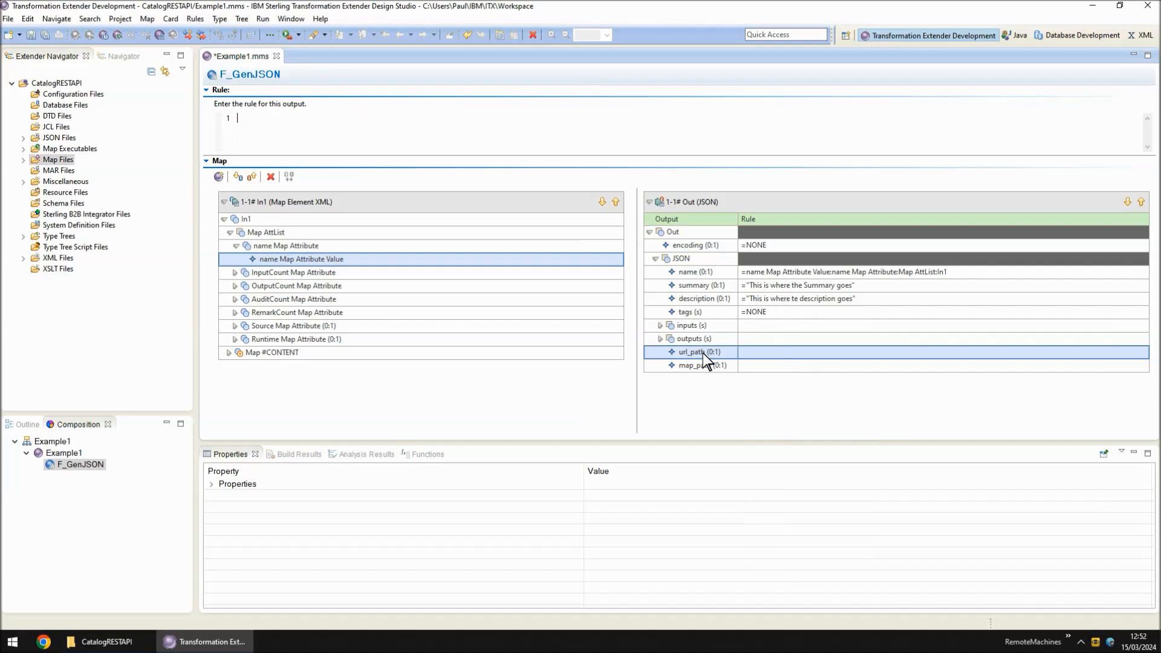
drag(689, 272, 753, 352)
click(239, 120)
text("test)
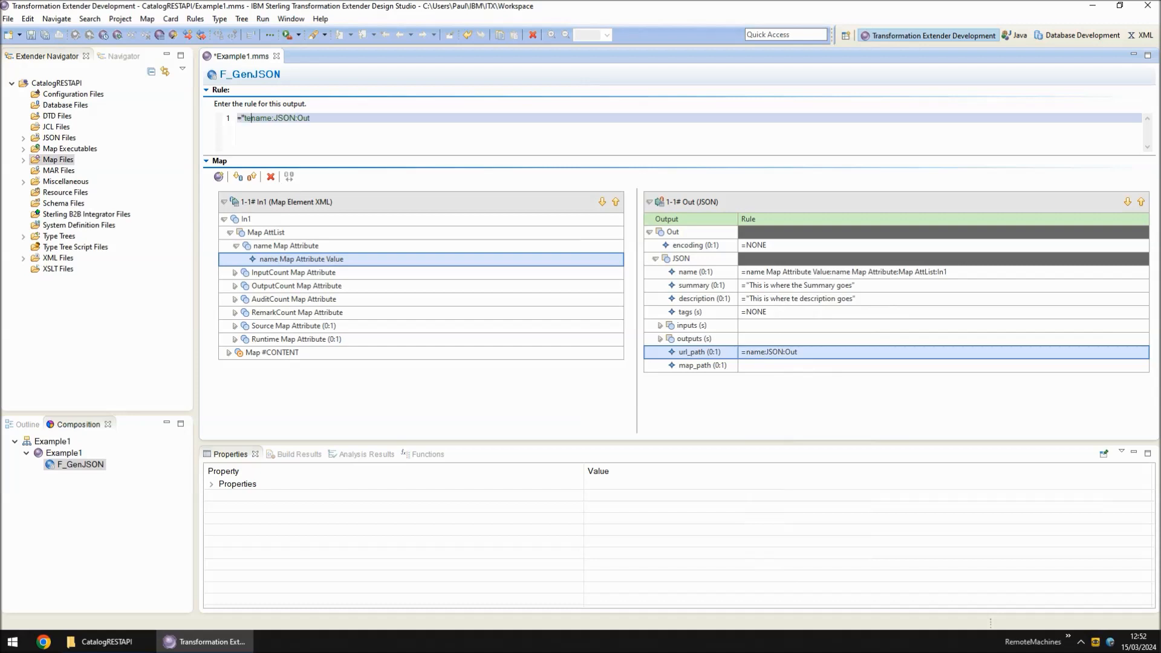
text(/"+)
key(Return)
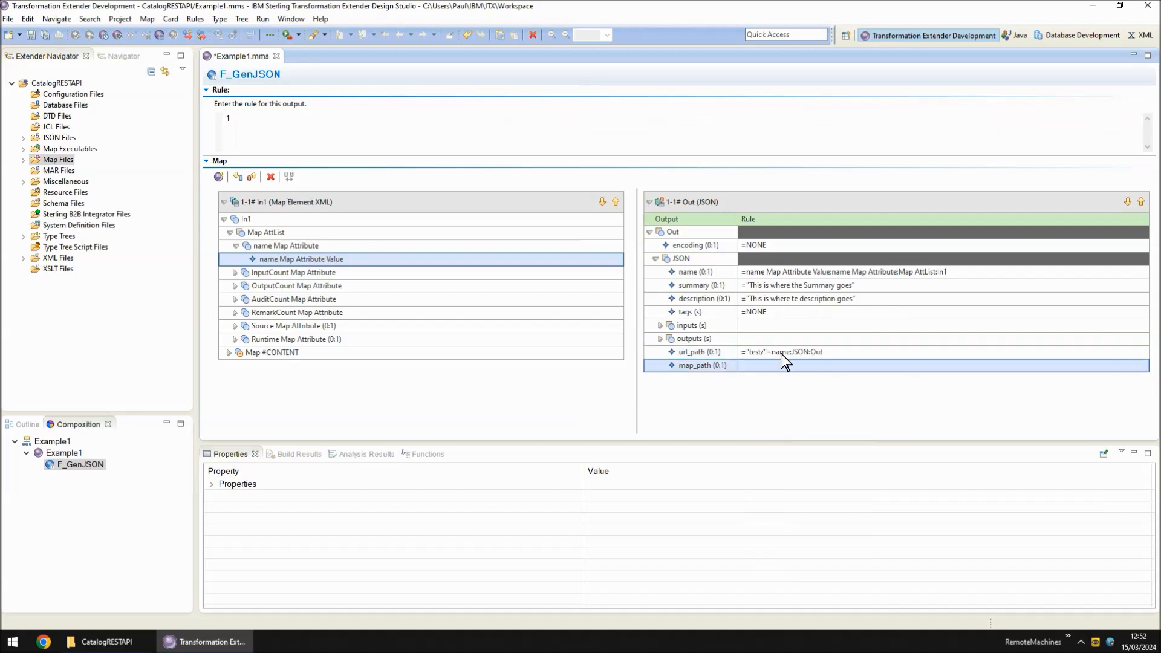
drag(692, 275, 760, 363)
Step: Set the inputs rule to =F_EachInput(Input Element:Map #CHILDDATA:Map #CONTENT:In1), taking the Input Element from the In1 card
click(745, 325)
text(=F_EachInput()
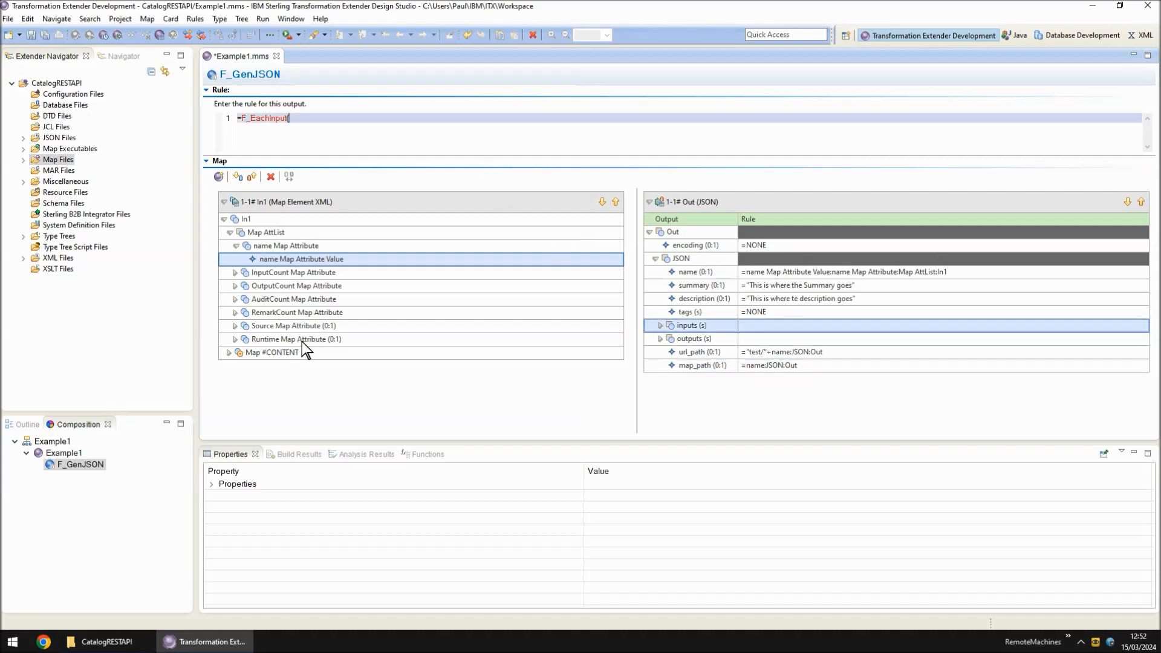
click(230, 233)
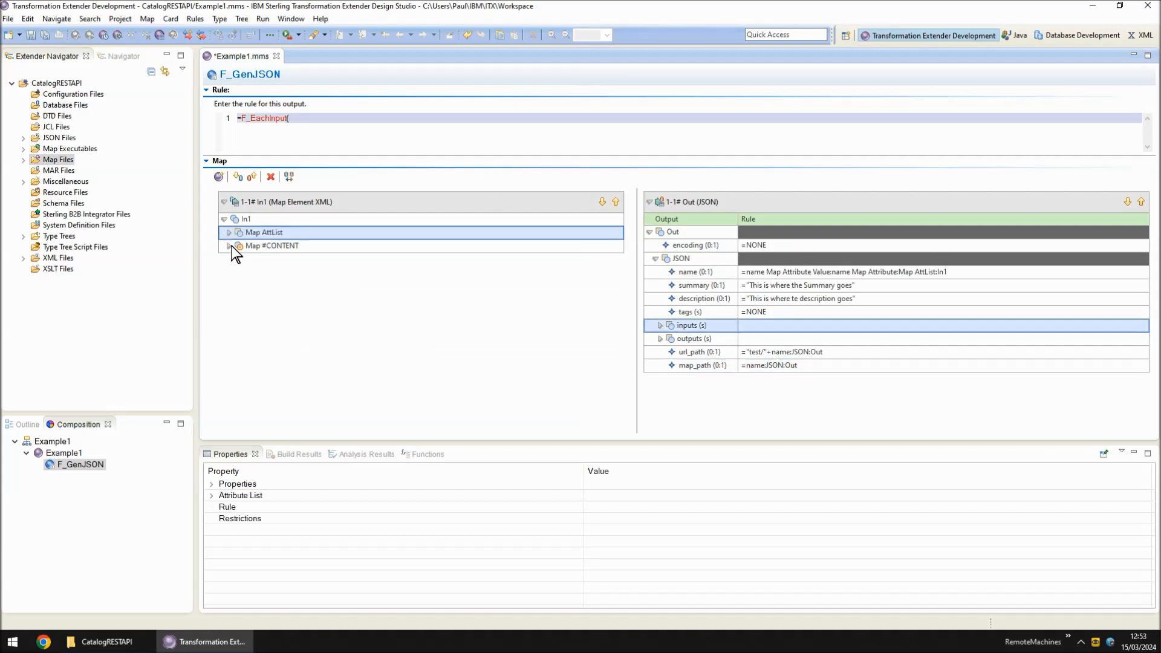
click(230, 246)
click(235, 260)
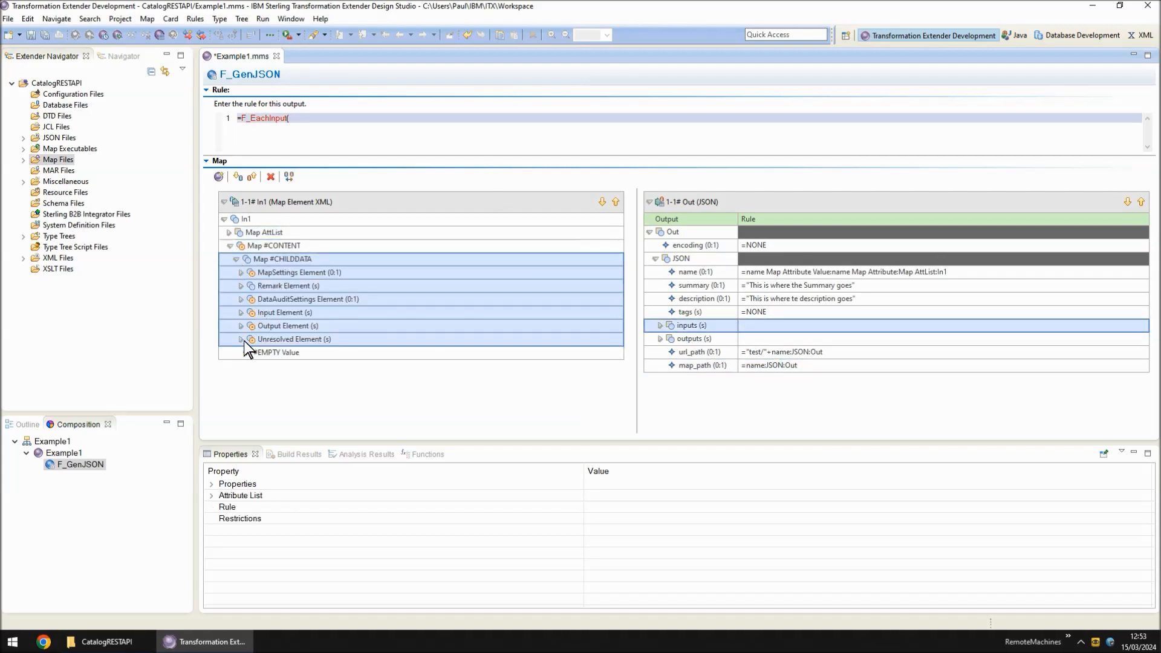
drag(267, 312, 371, 121)
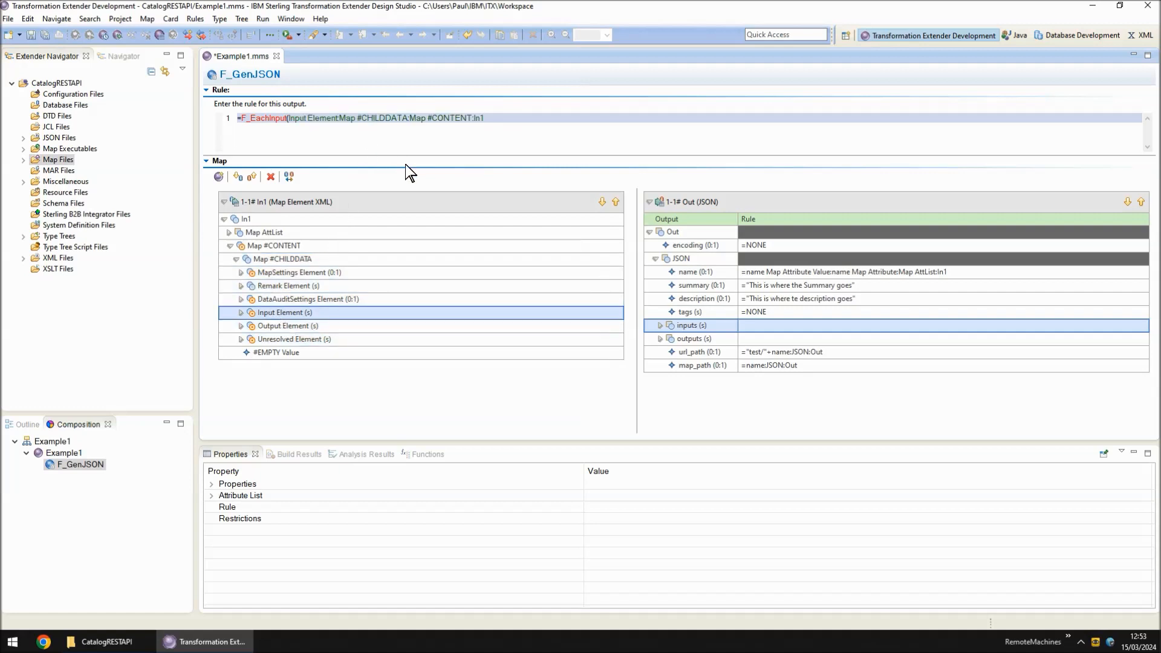
text())
Step: Set the outputs rule to =F_EachOutput(Output Element:Map #CHILDDATA:Map #CONTENT:In1) and save the map
click(750, 339)
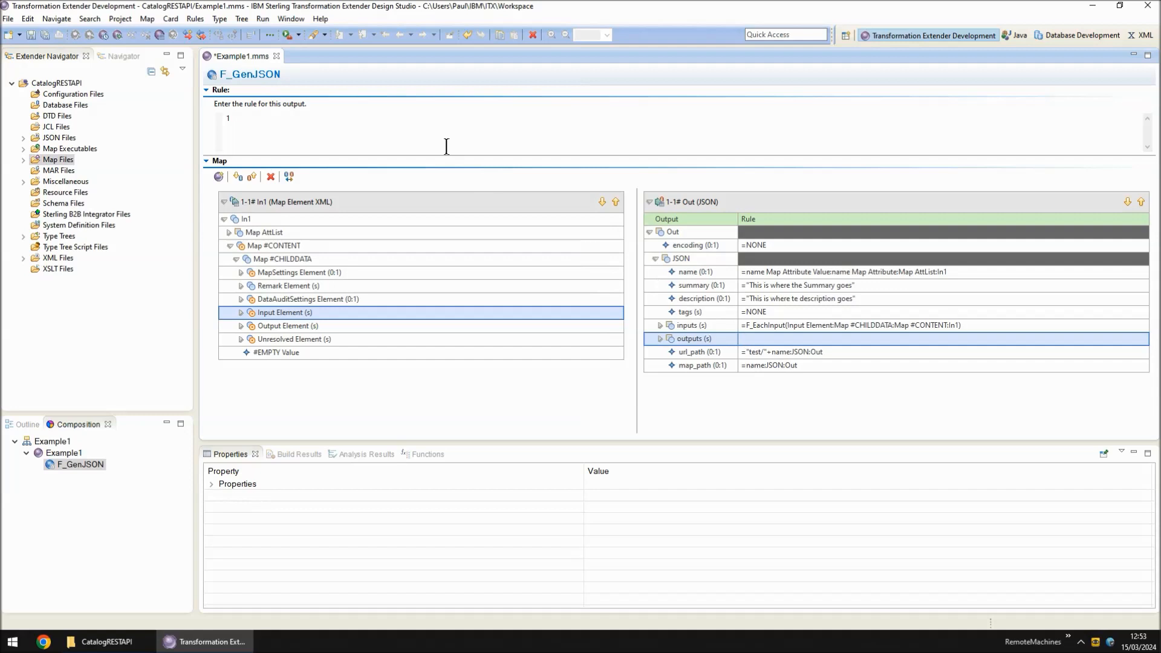
text(=F_EachOutput()
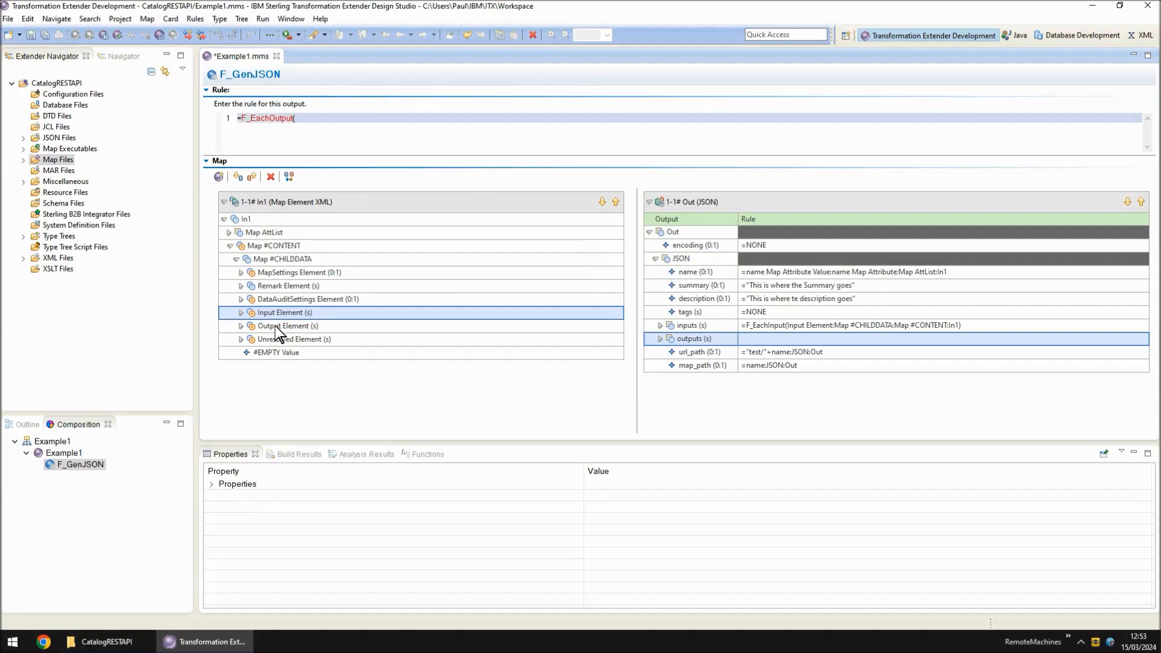
drag(274, 325, 393, 129)
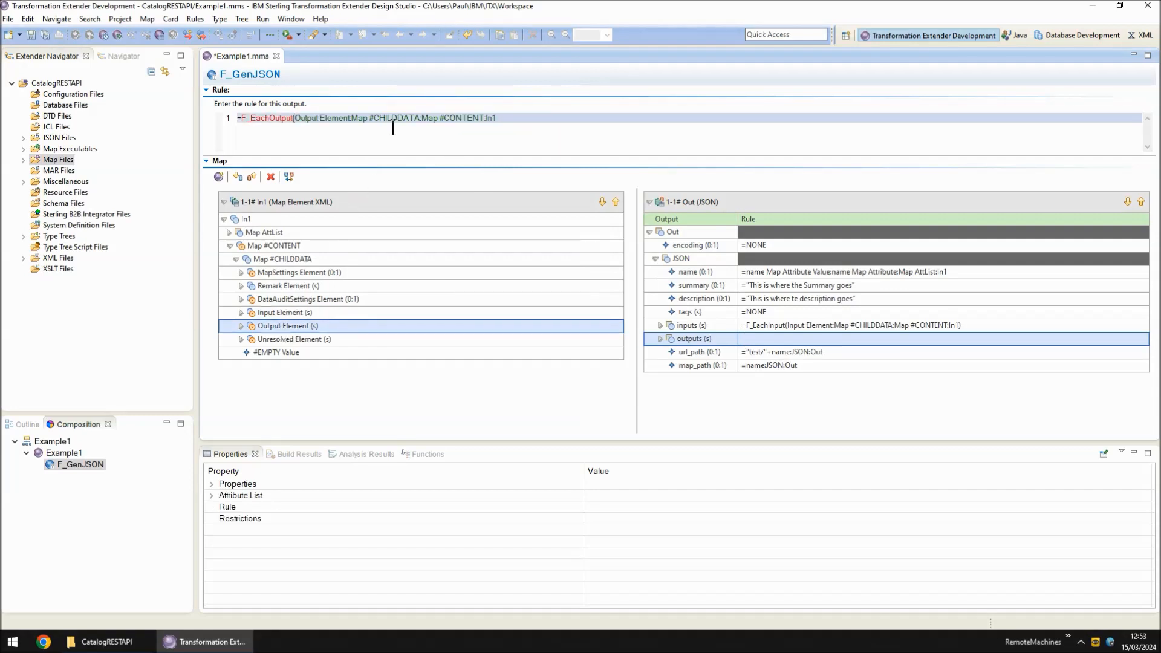
key(Return)
key(ctrl+s)
Step: Create the F_EachInput functional map from the inputs rule with the Functional Map Wizard
right_click(779, 325)
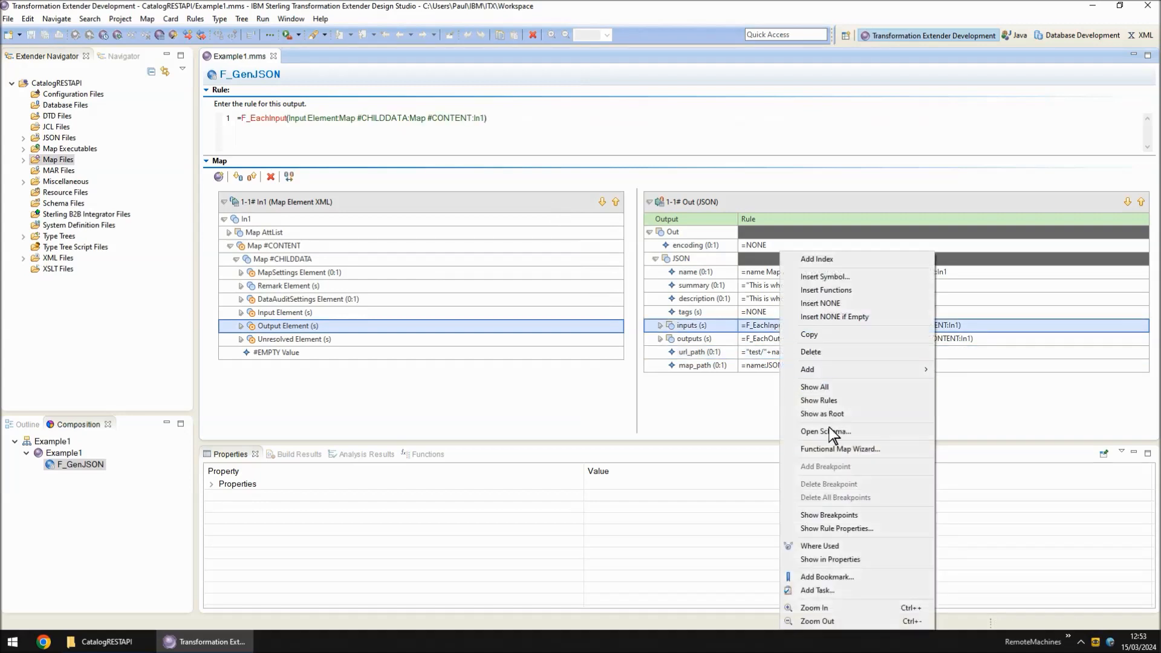
click(840, 448)
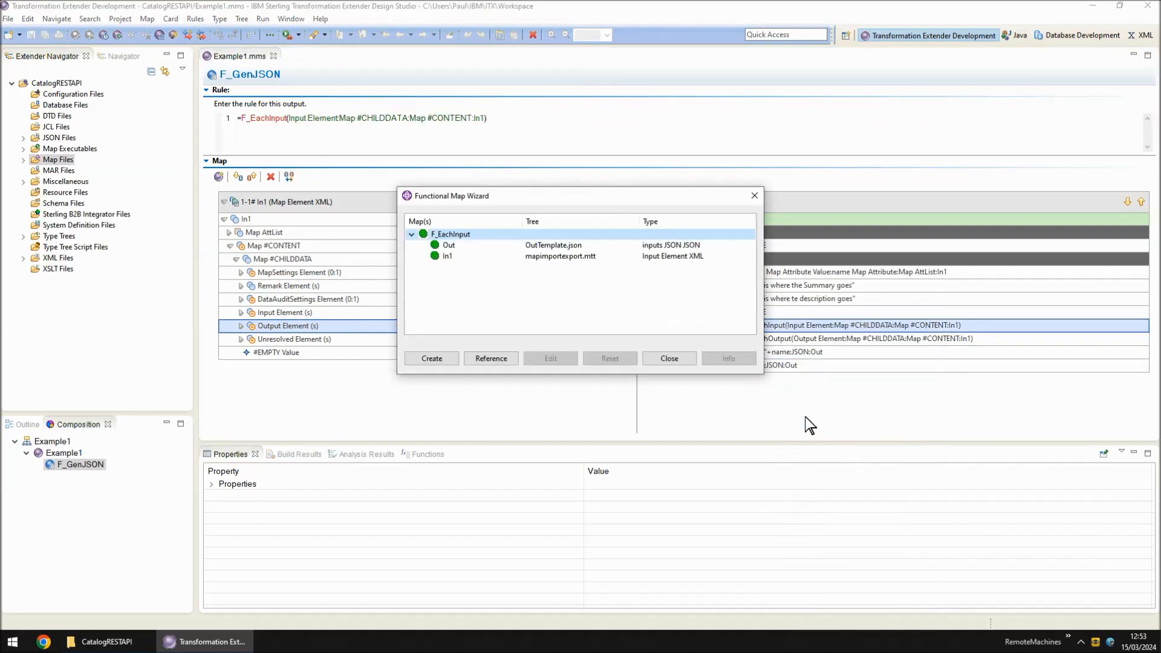
click(441, 358)
click(661, 358)
Step: Create the F_EachOutput functional map from the outputs rule with the Functional Map Wizard and save the map
click(756, 336)
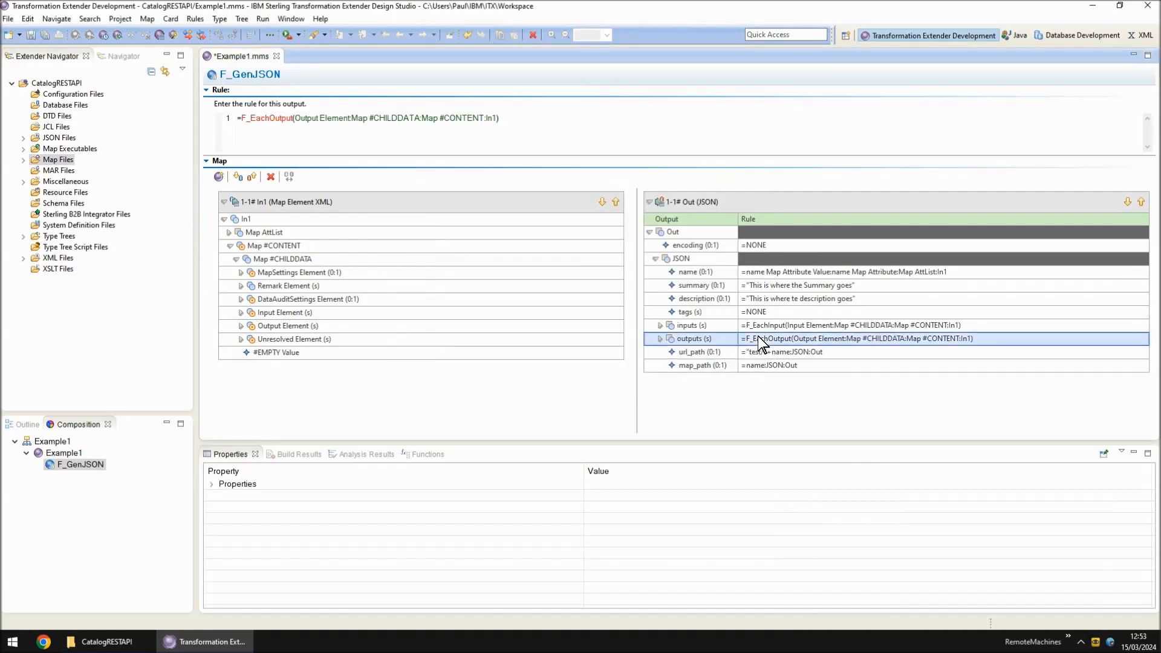
right_click(758, 338)
click(823, 451)
click(430, 355)
click(664, 354)
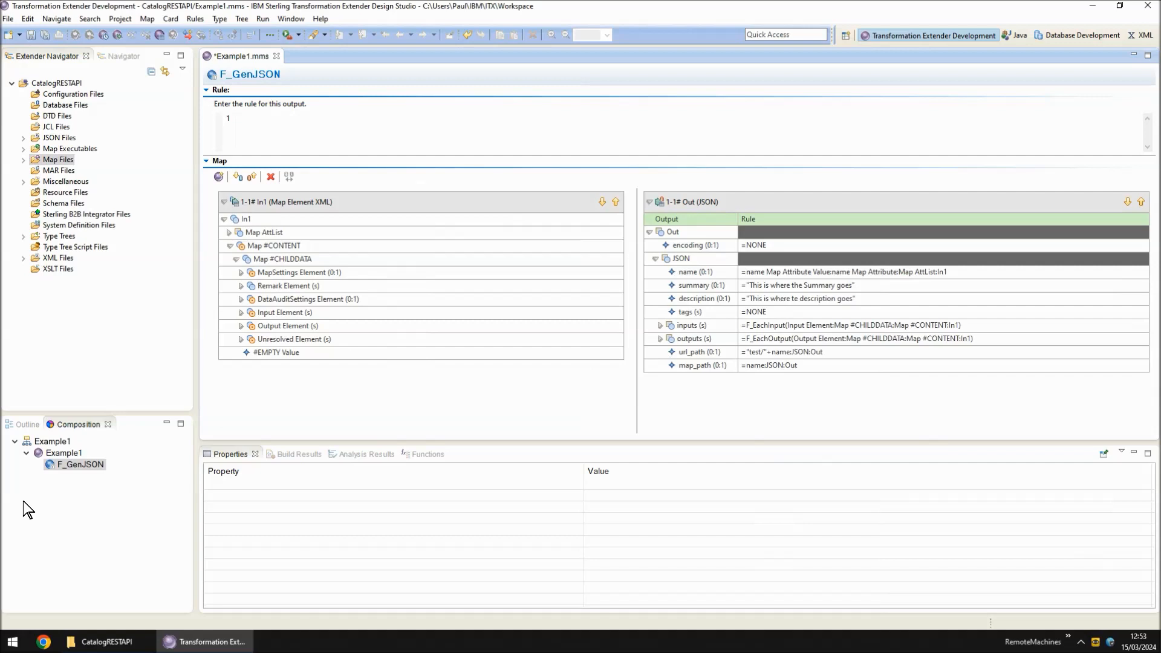
click(52, 456)
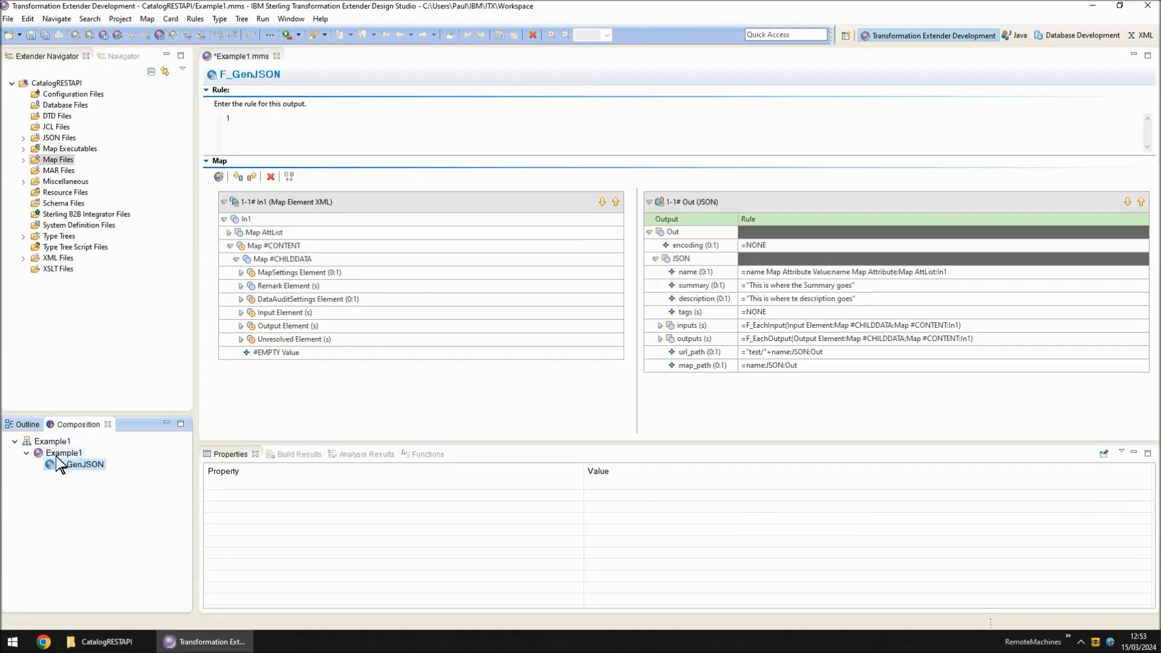
key(ctrl+s)
Step: In F_EachInput, map the cardnumber Schema Attribute Value to card_number, wrapped in TEXTTONUMBER
click(92, 477)
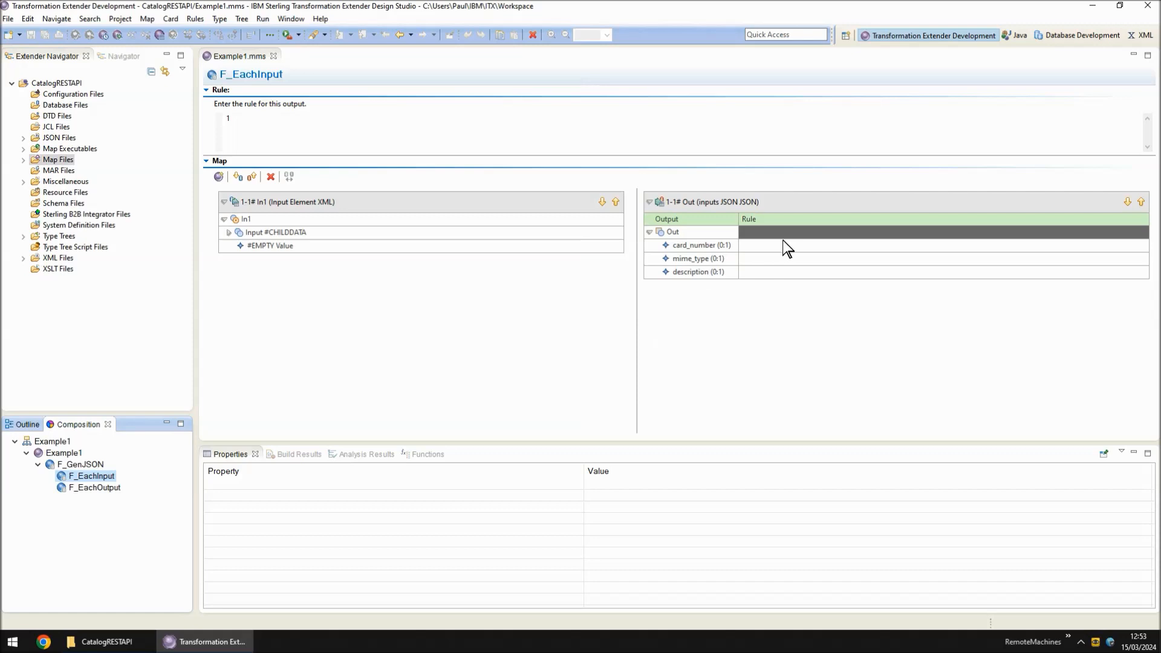
click(230, 232)
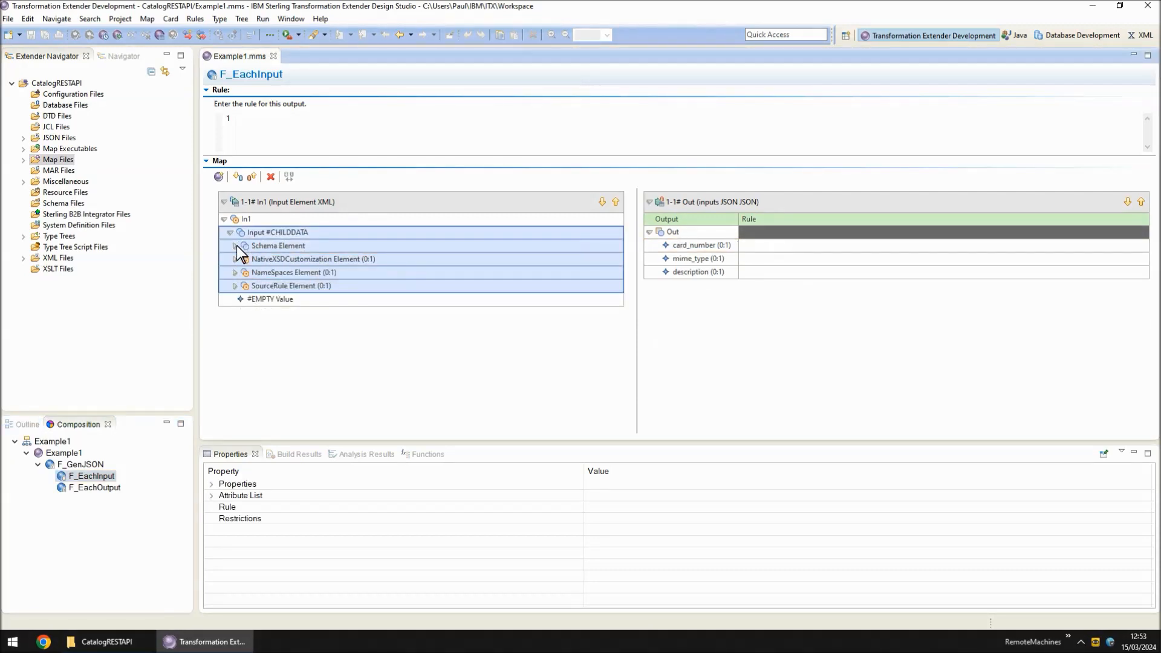
click(246, 273)
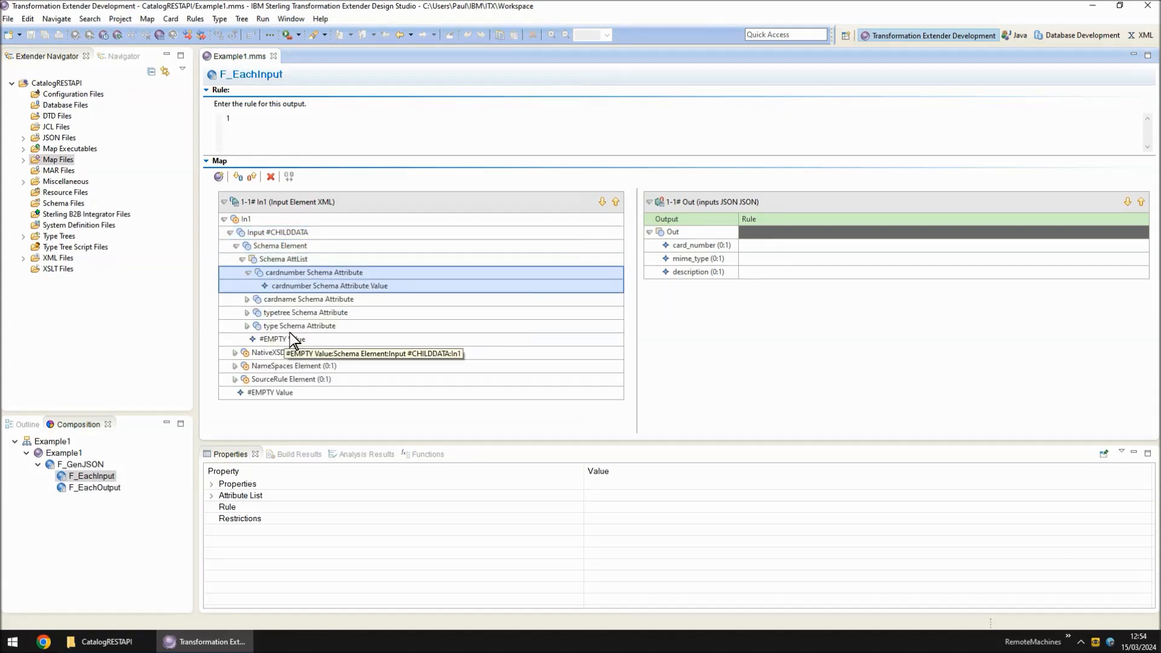
click(289, 286)
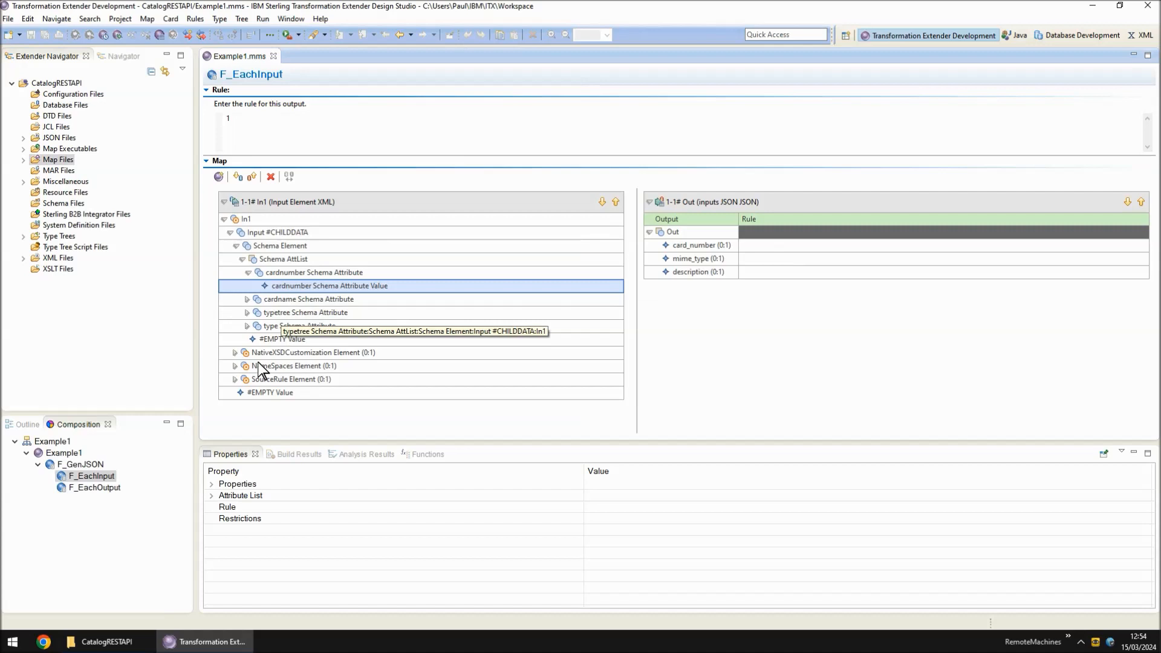
click(211, 483)
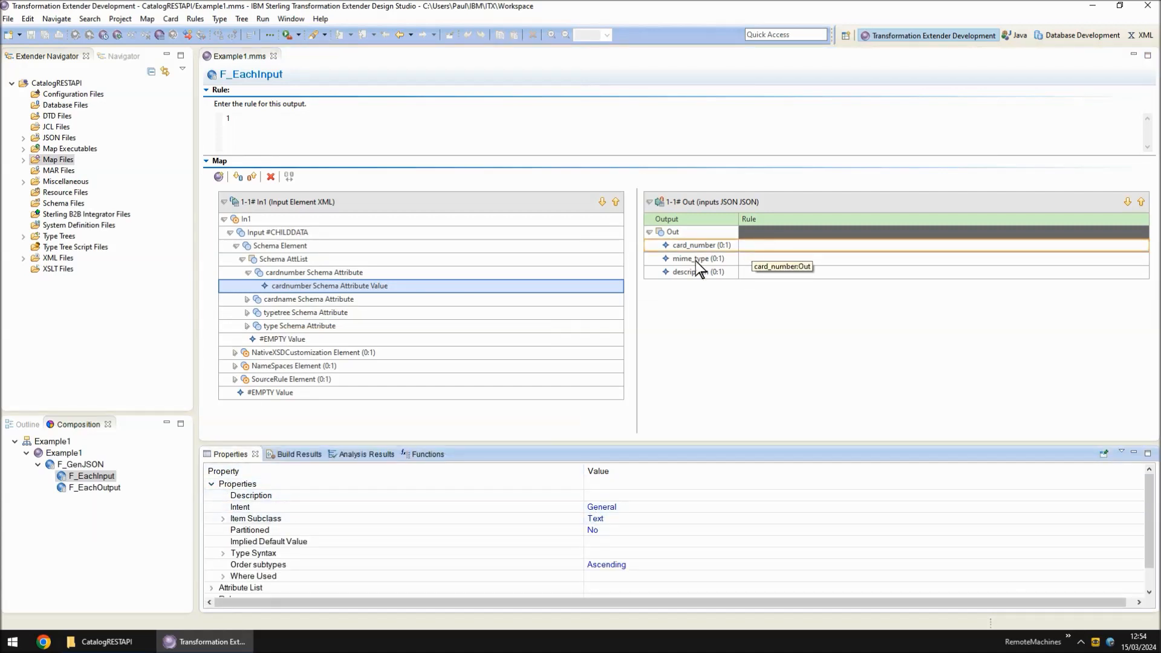
drag(309, 287, 761, 250)
key(Left)
text(TEXTTONUMBER()
key(End)
text())
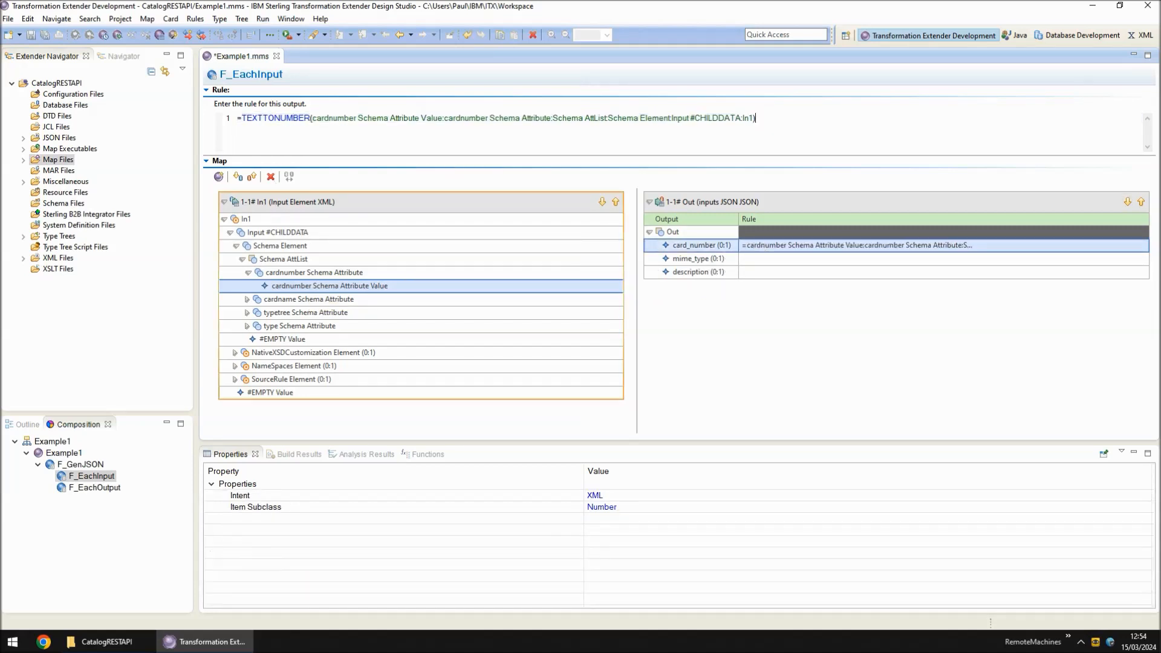
key(Return)
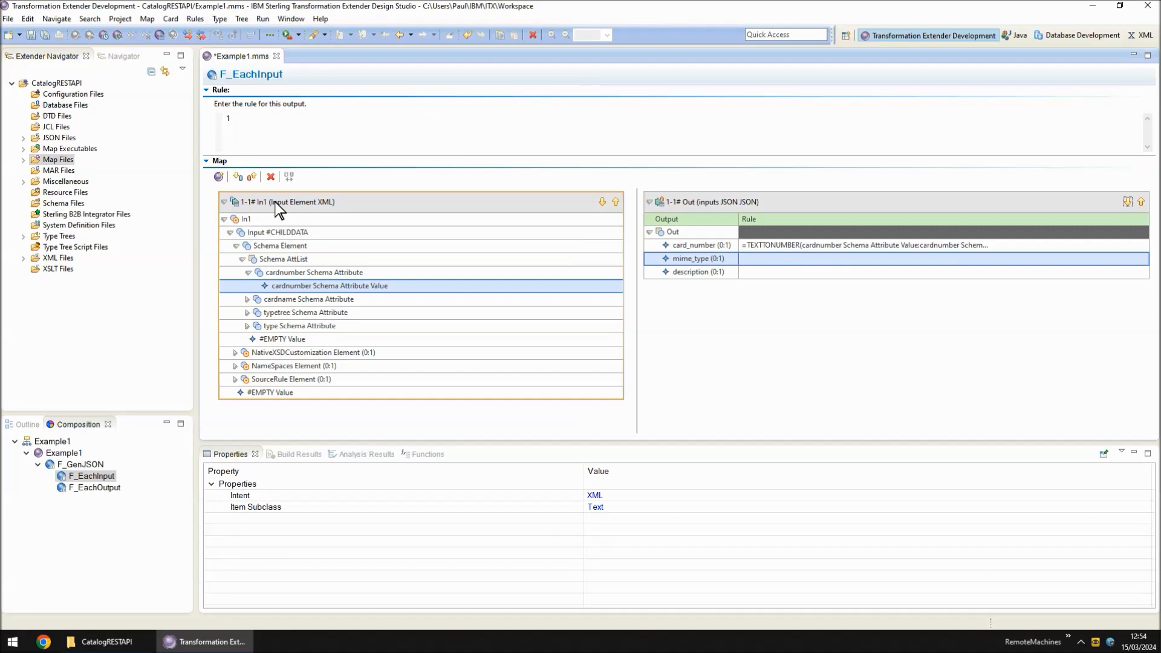
Step: Set F_EachInput's mime_type rule to ="text/plain" and its description rule to ="Plain text"
click(436, 146)
text("te)
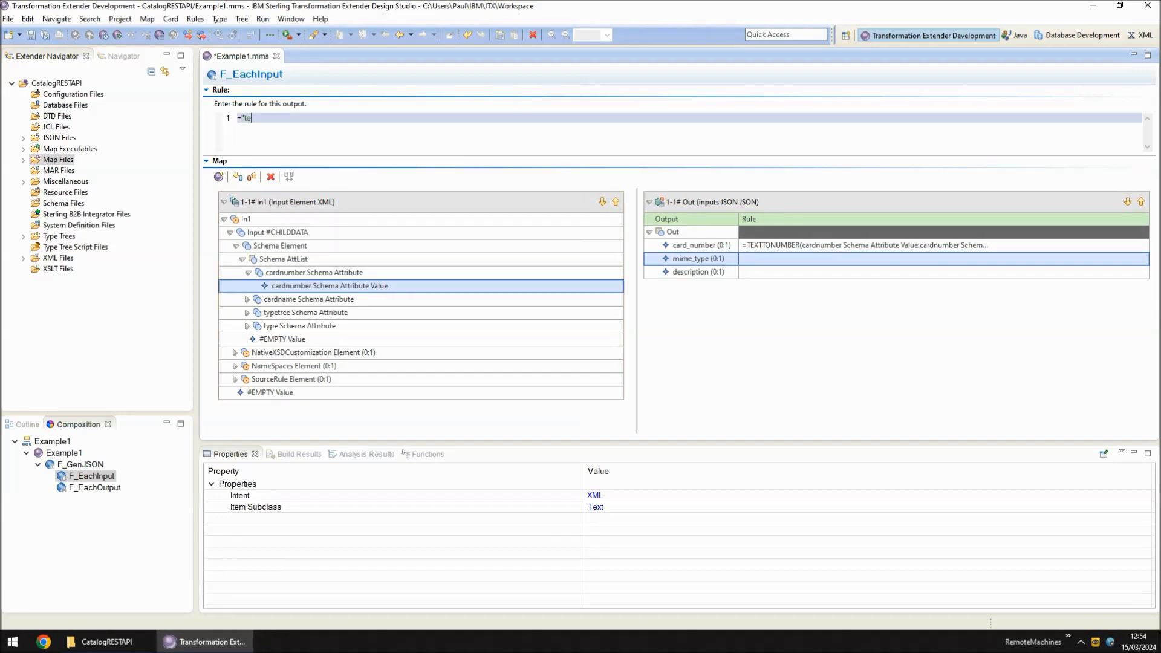
text(xt/plain")
key(Return)
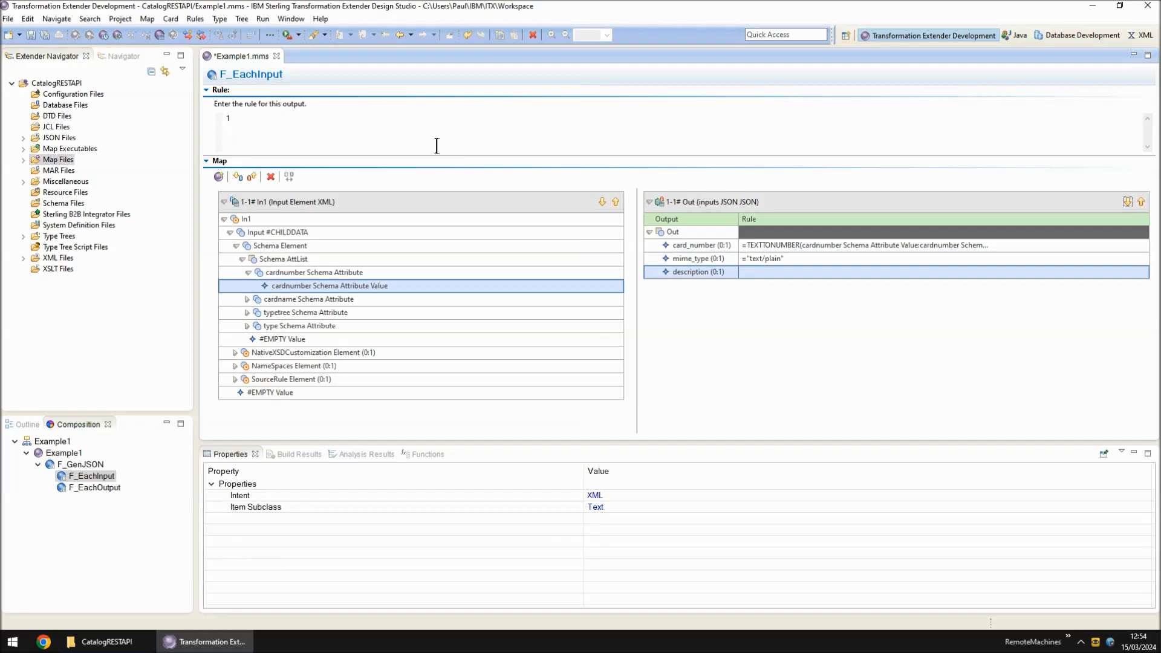
text(="Plain text")
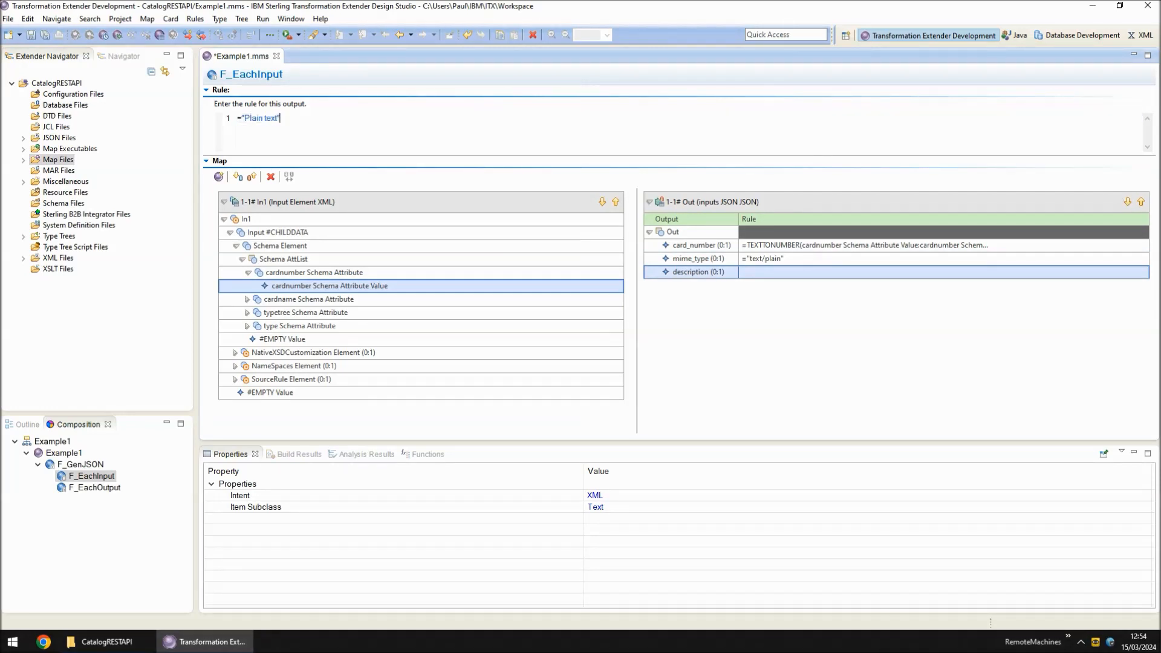
key(Return)
Step: In F_EachOutput, map the cardnumber Schema Attribute Value to card_number, wrapped in TEXTTONUMBER
click(112, 489)
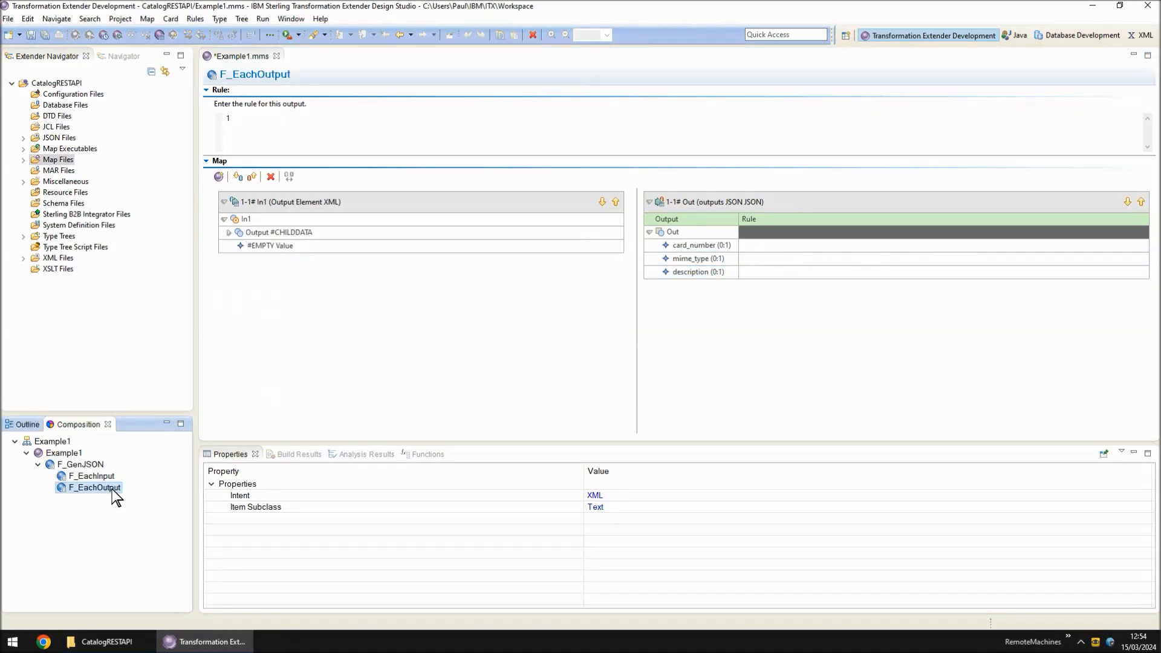
click(230, 233)
click(236, 246)
click(242, 259)
click(248, 272)
drag(296, 286, 753, 247)
text(TEXTTONUMBER()
key(End)
text())
key(Return)
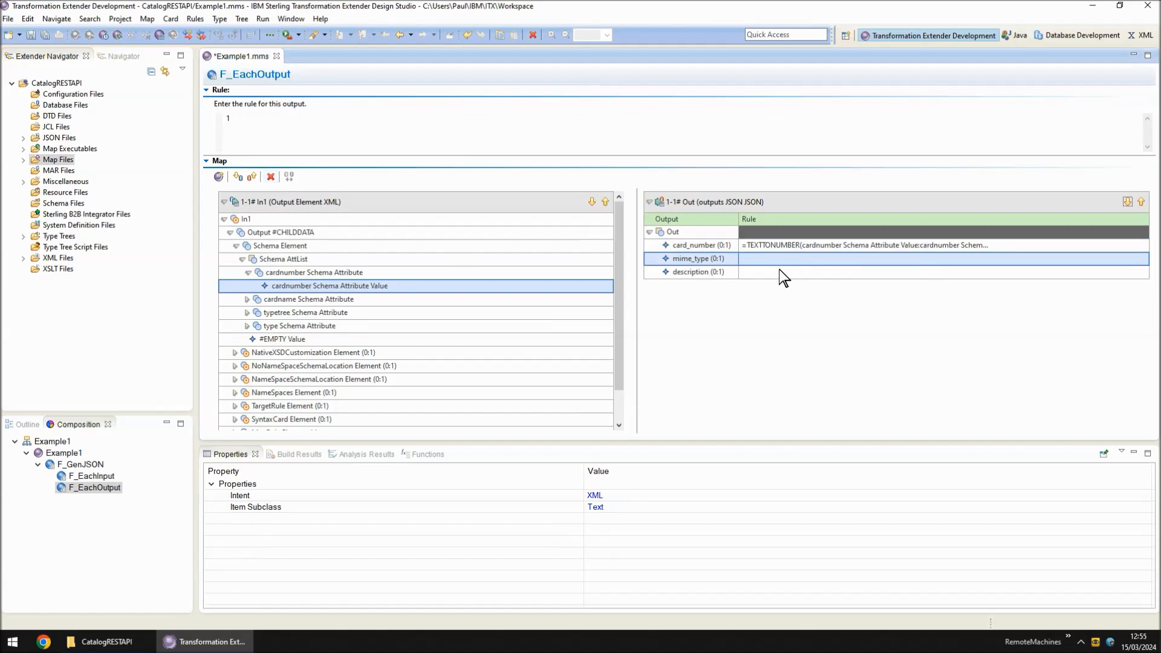
Step: Set F_EachOutput's mime_type rule to ="text/plain" and description rule to ="Plain text", and save with the Example1 map reopened
text(="text/plain")
key(Return)
text(="Plain text")
key(Return)
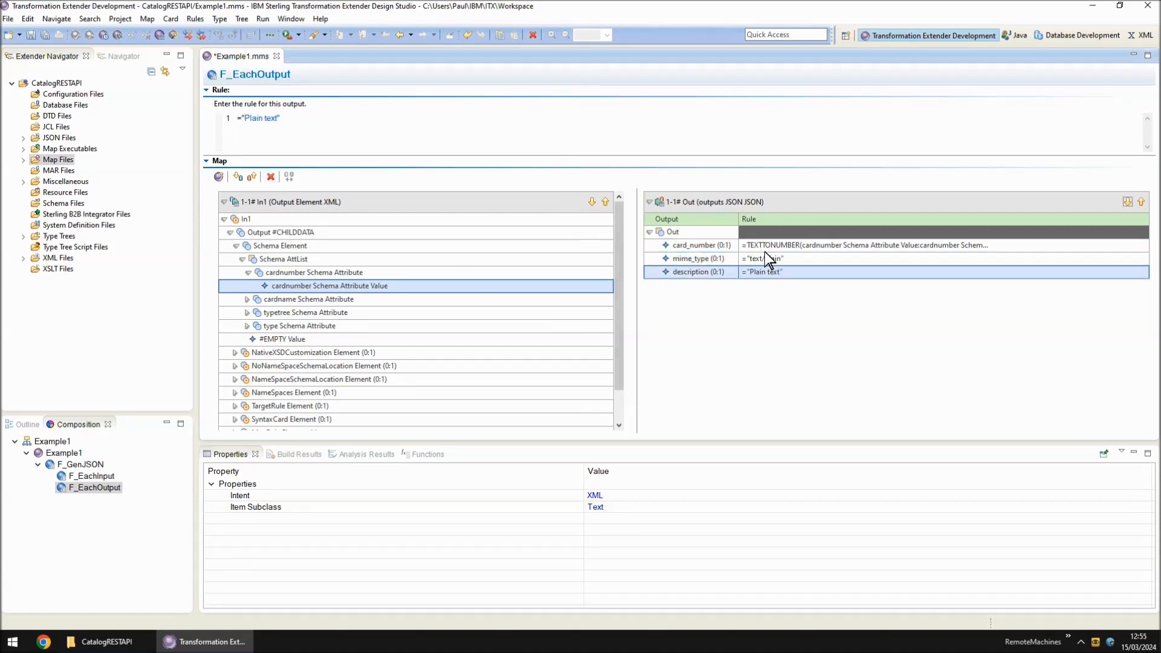
click(61, 454)
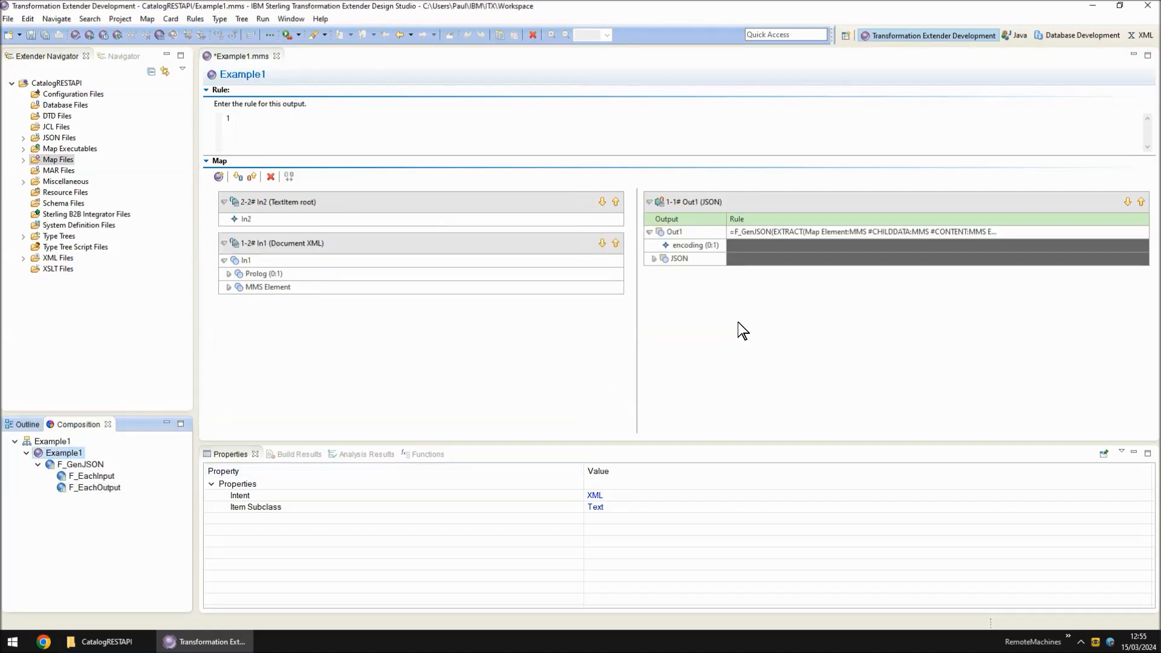
key(ctrl+s)
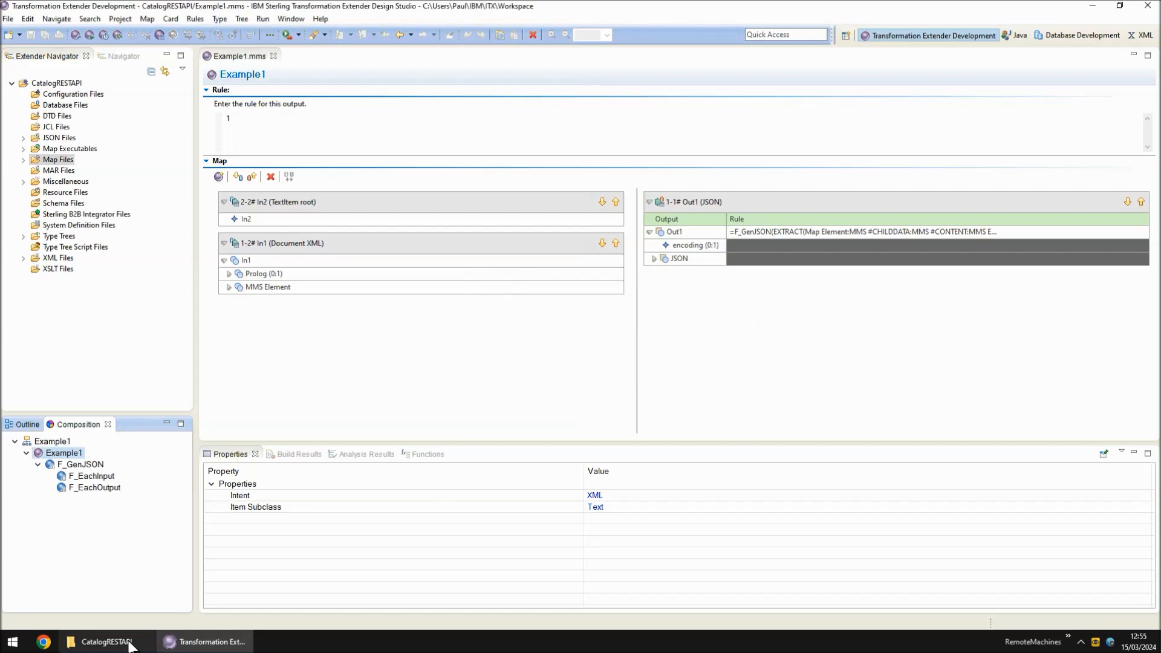
Step: Open OutTemplate.json from the CatalogRESTAPI folder in UltraEdit and resize its window to a taller, half-width layout
click(104, 641)
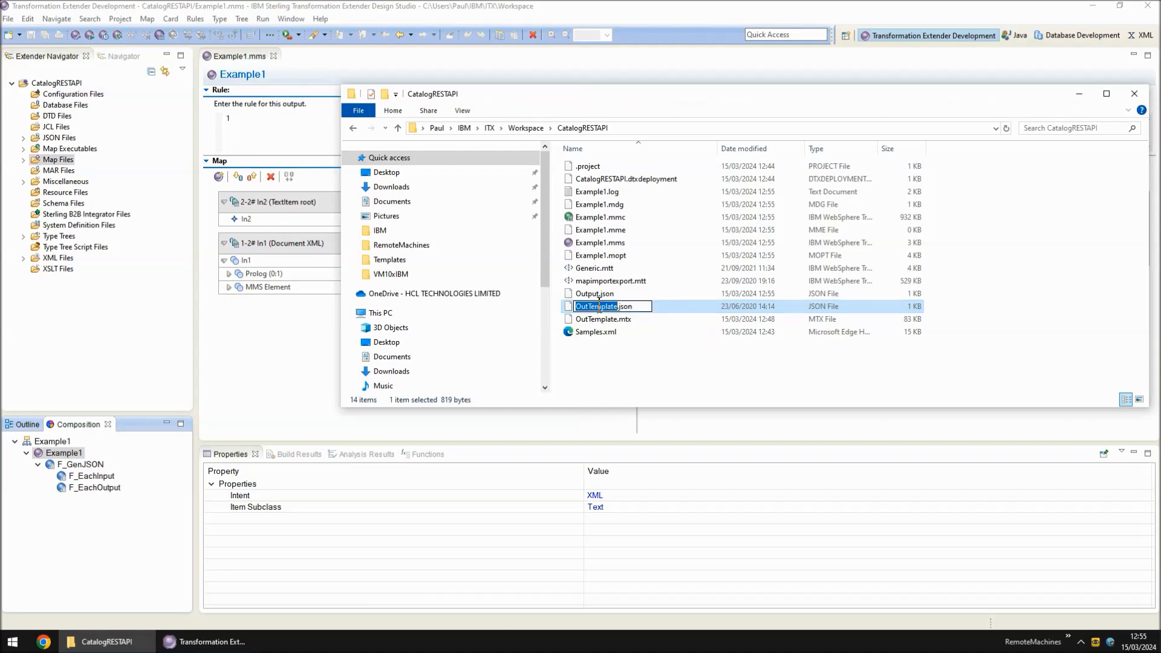
click(632, 333)
right_click(619, 310)
click(629, 314)
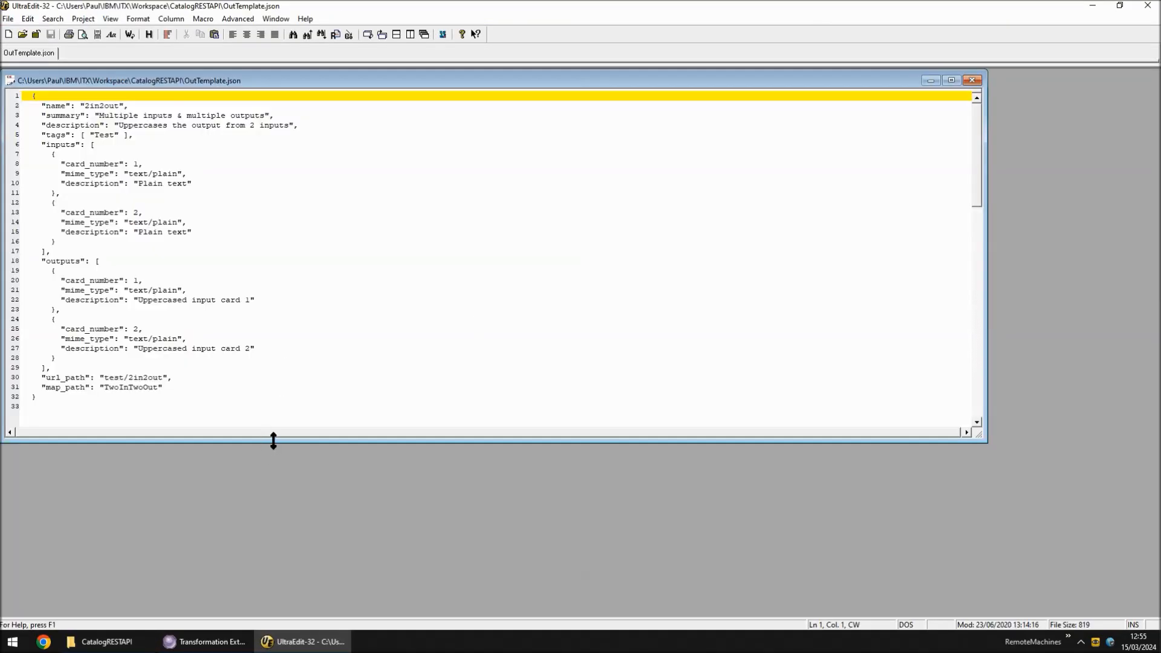
drag(274, 441, 252, 508)
drag(985, 340, 476, 343)
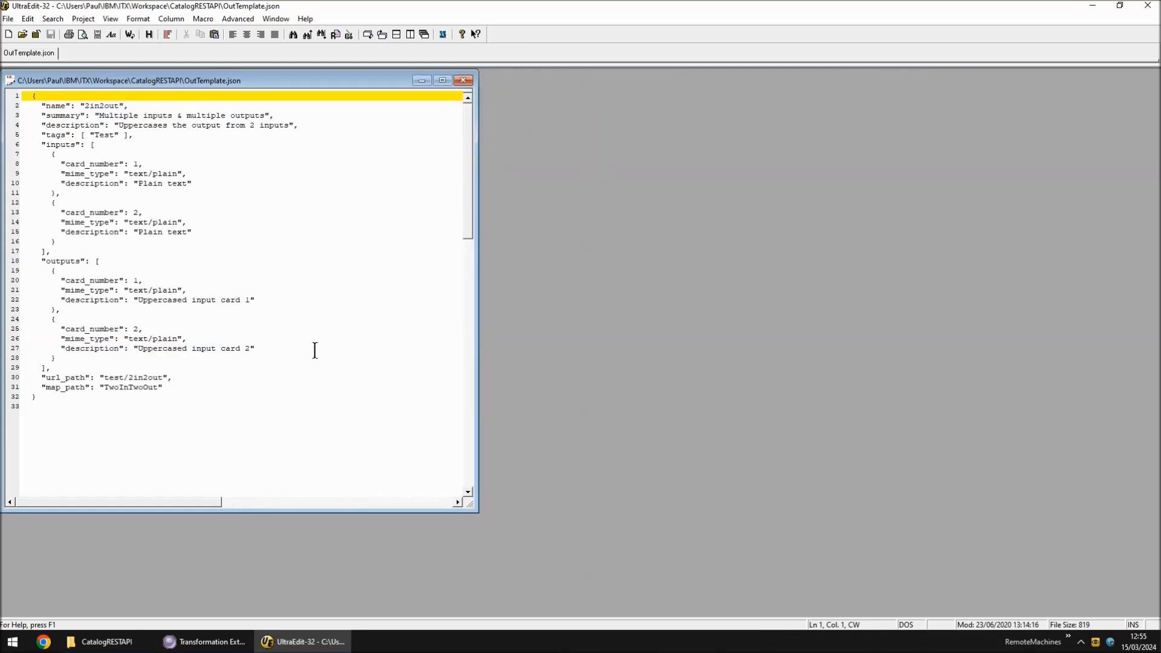
Step: Open Output.json from the CatalogRESTAPI folder in UltraEdit and narrow its window so it sits beside OutTemplate.json
click(107, 642)
right_click(601, 295)
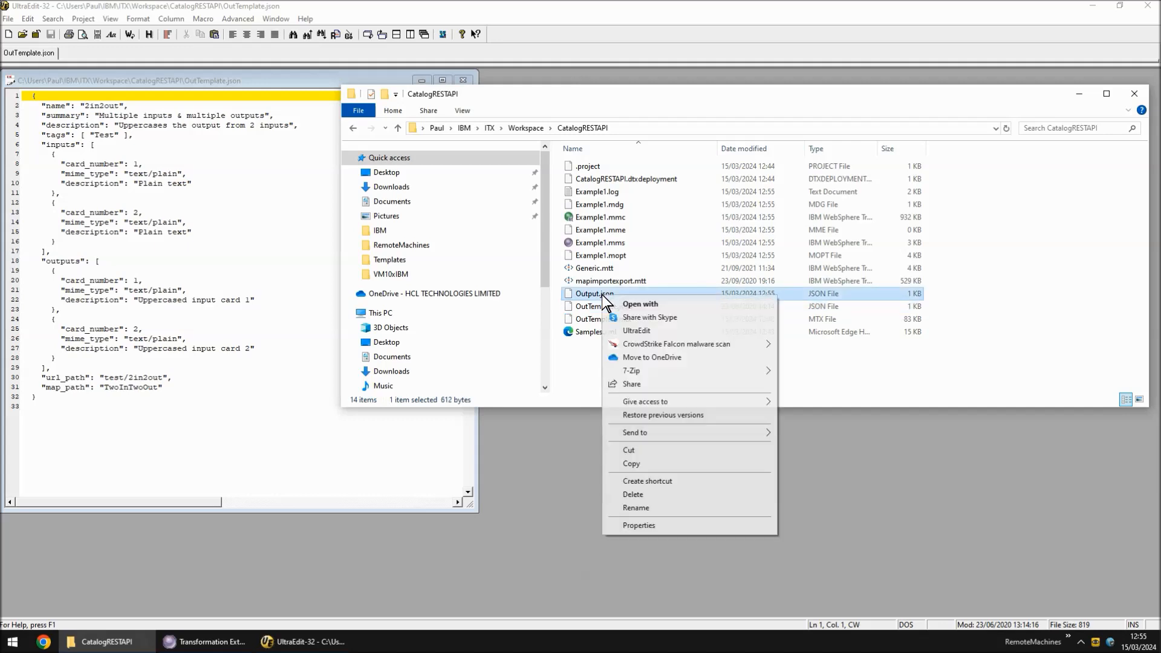
click(636, 331)
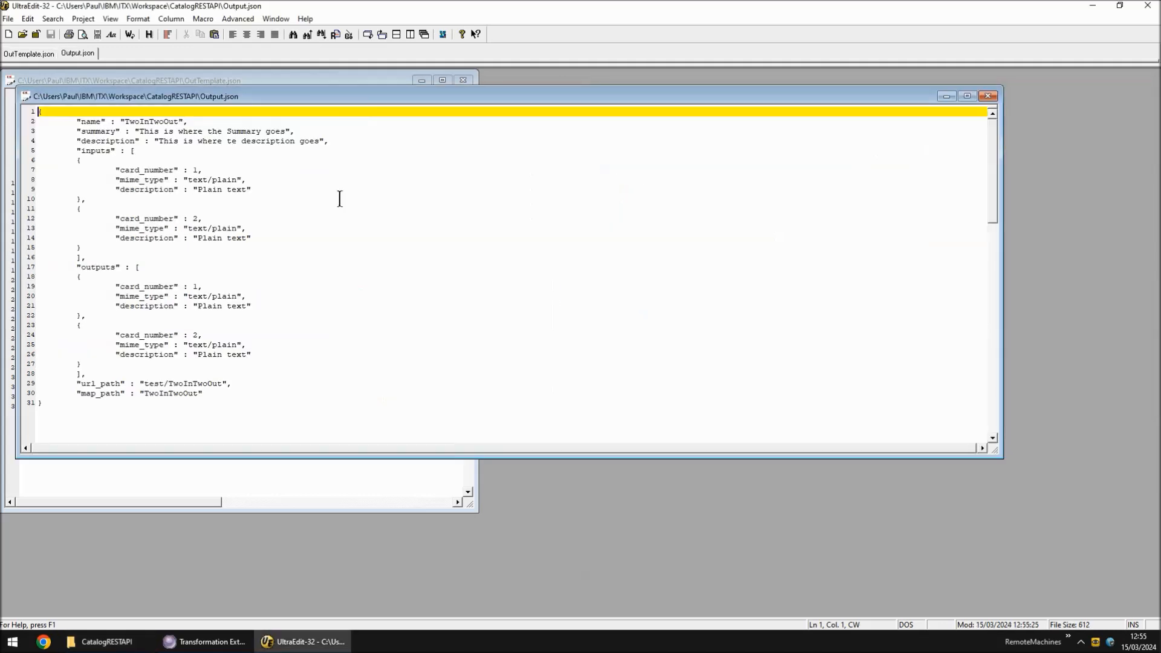
drag(16, 250, 506, 274)
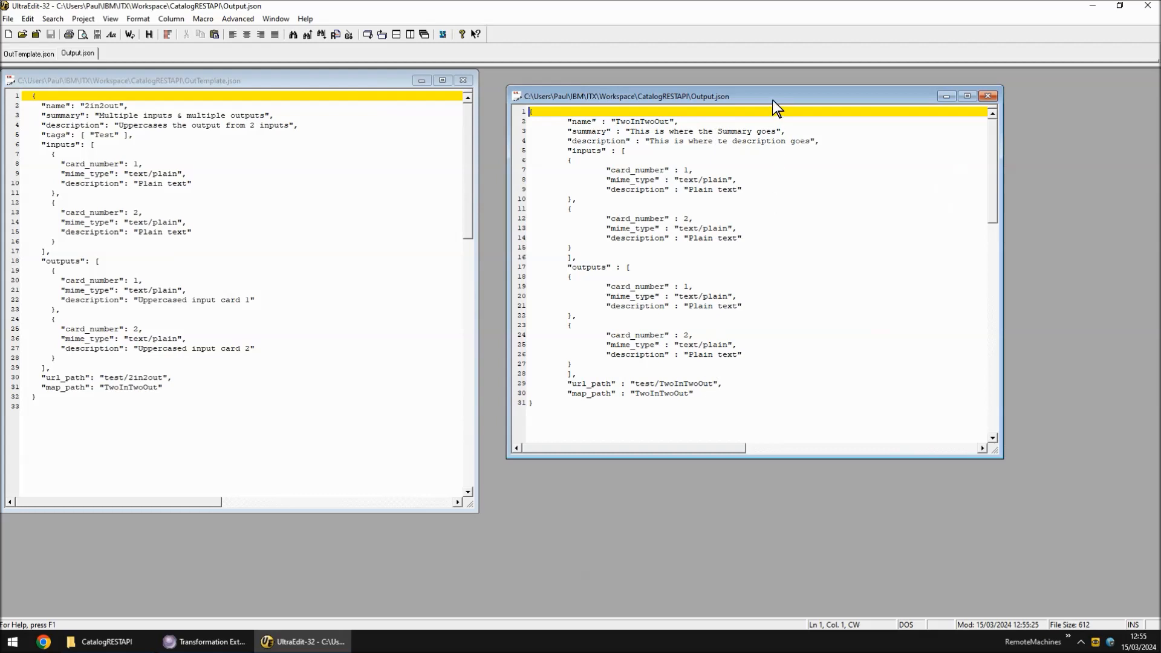
Step: Switch to Transformation Extender Design Studio and review the In1 and In2 input cards of the Example1 map
click(207, 644)
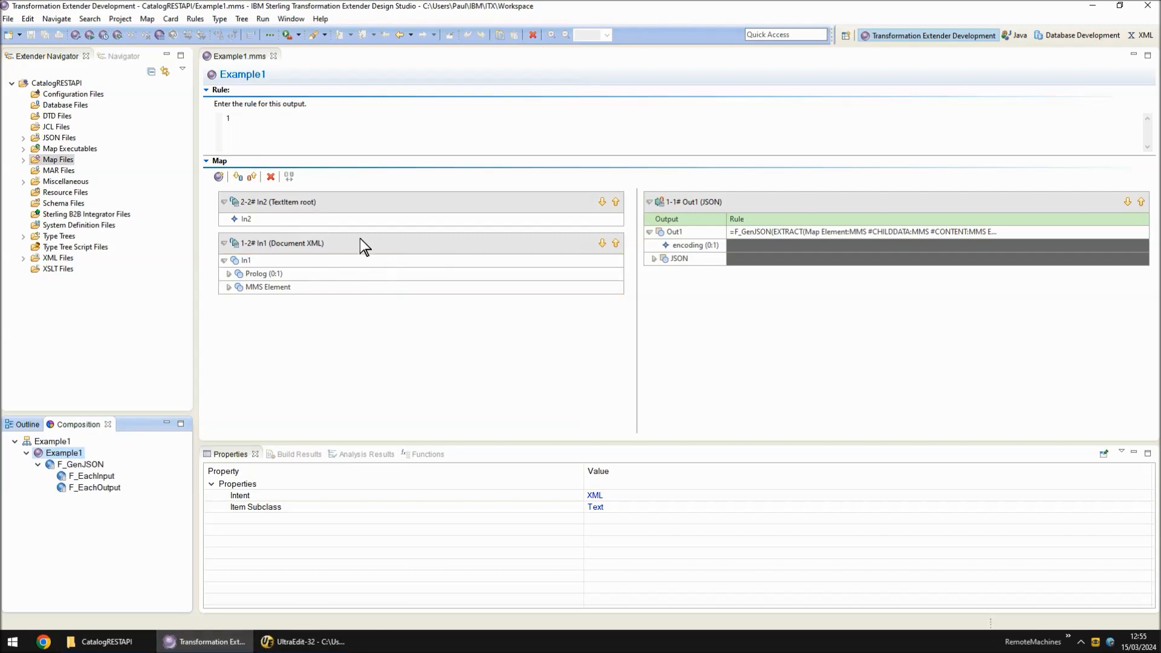
click(362, 241)
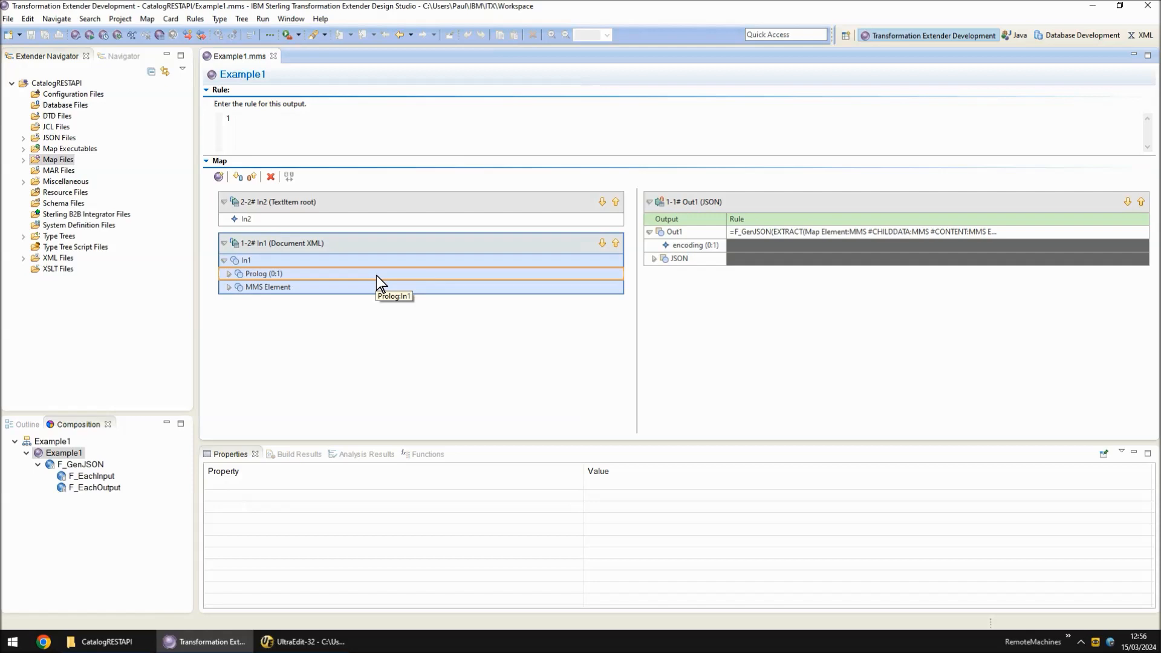
click(385, 201)
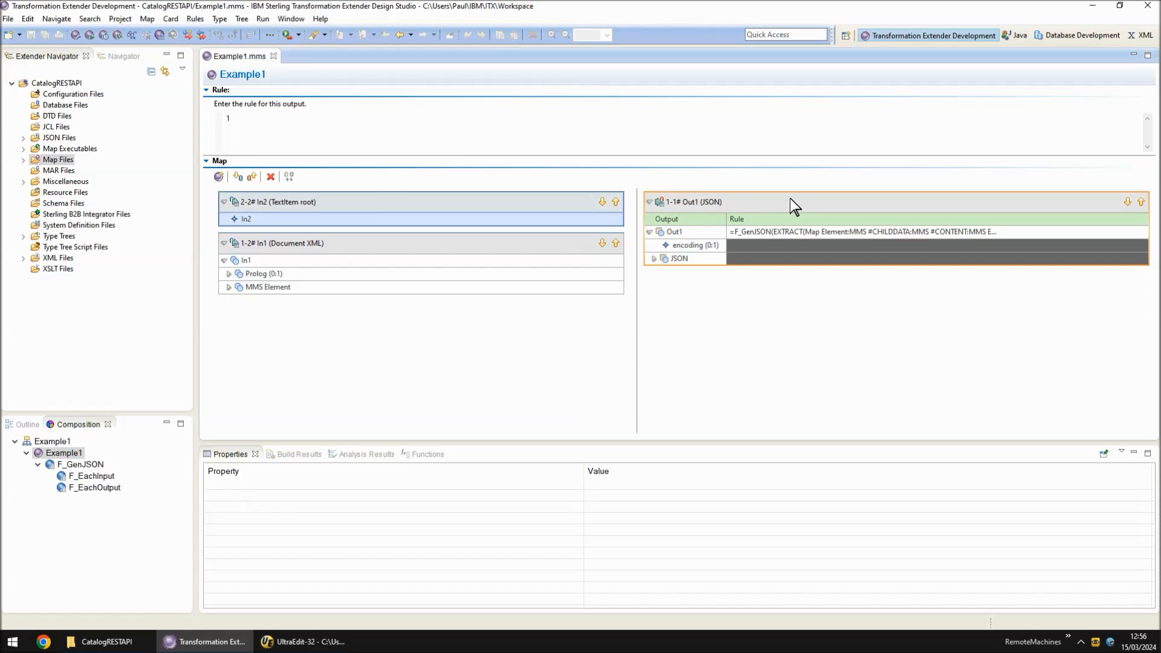
Step: Return to UltraEdit and examine the summary and description values in Output.json against the template
click(319, 643)
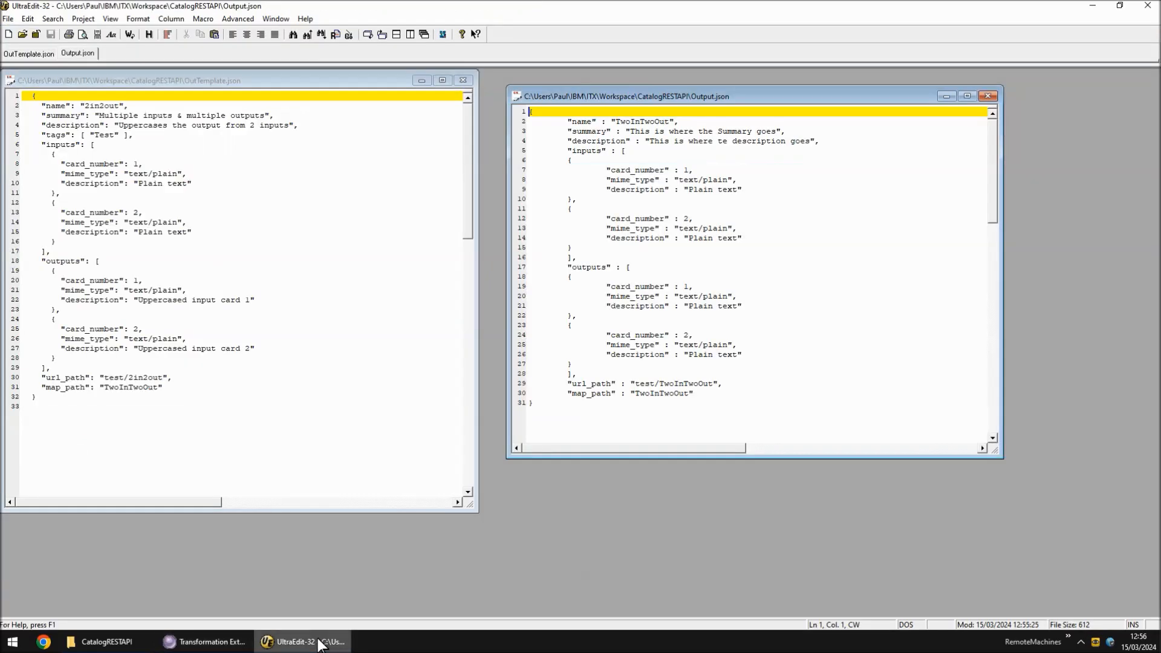
click(800, 238)
drag(648, 141, 812, 142)
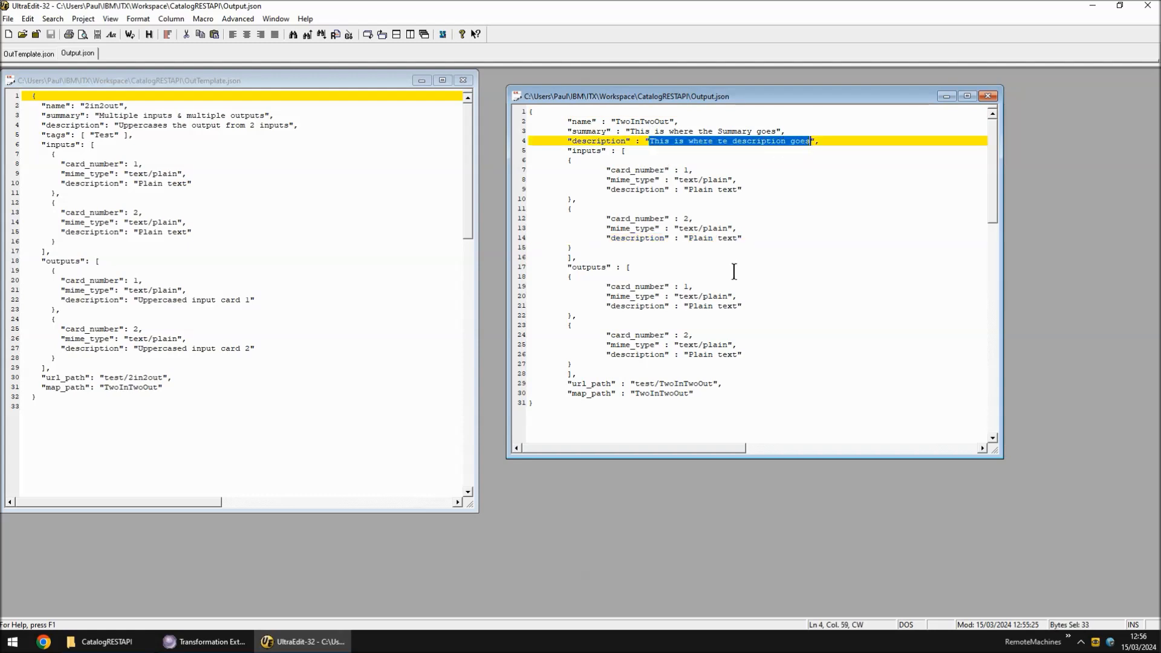
drag(632, 140, 752, 132)
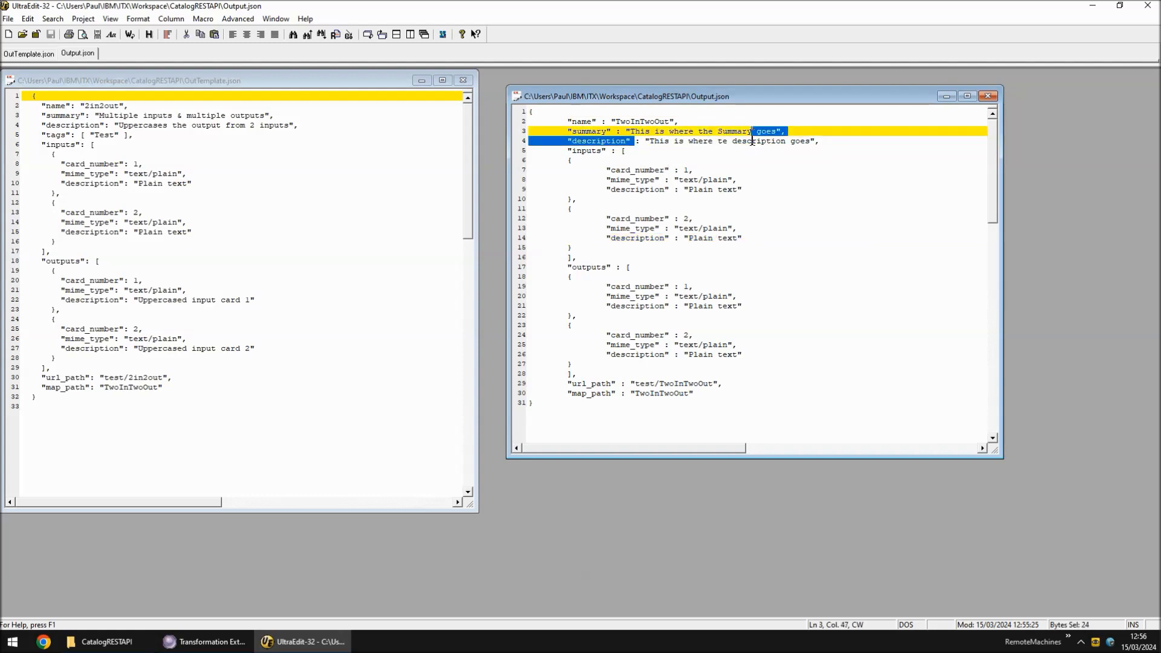
click(800, 364)
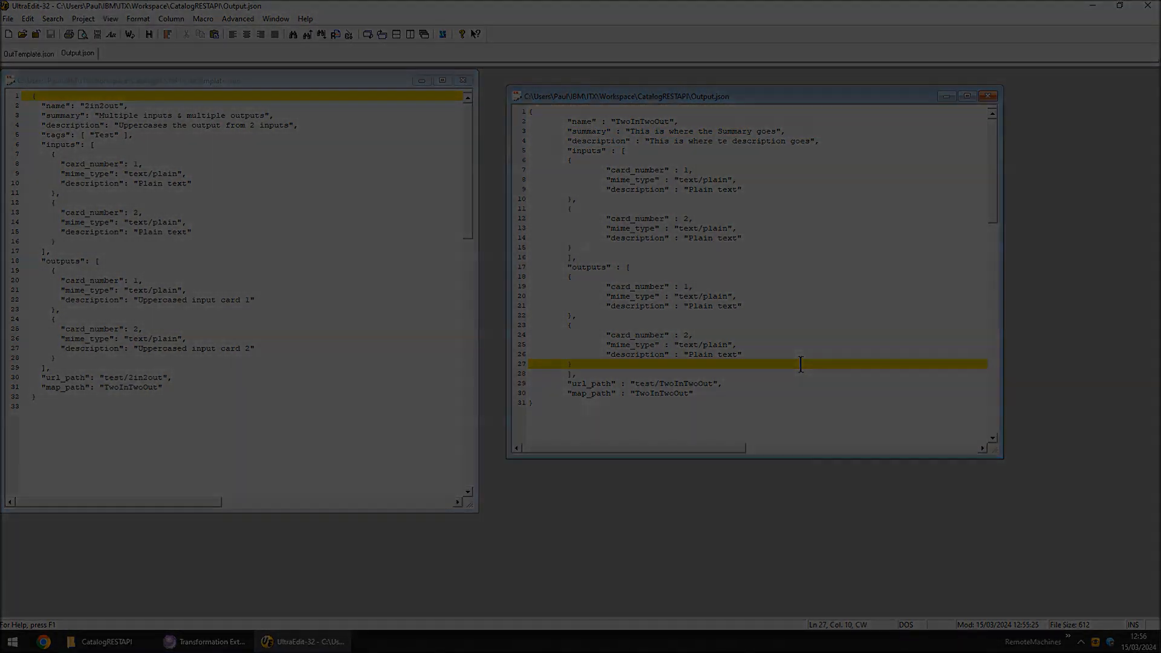